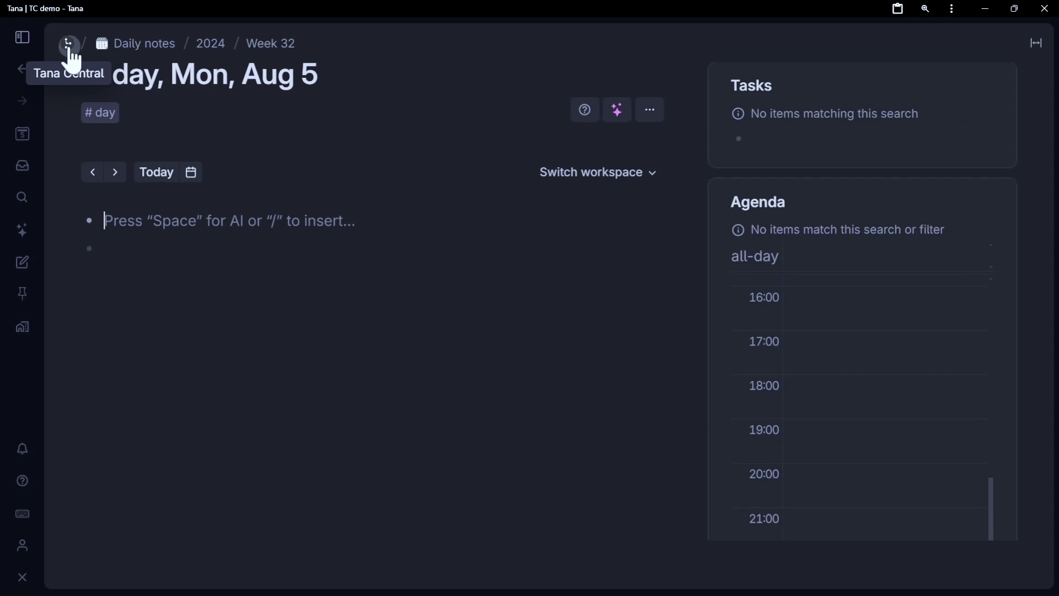
Open the Tana Central home page and add a node titled "Task Management" below Work.
left_click(133, 87)
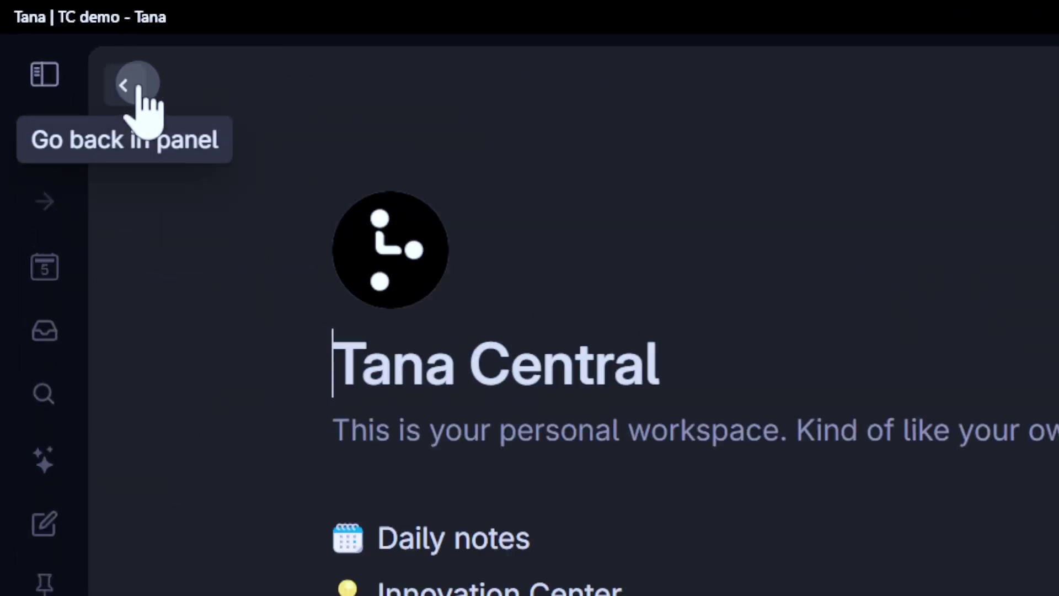
left_click(497, 345)
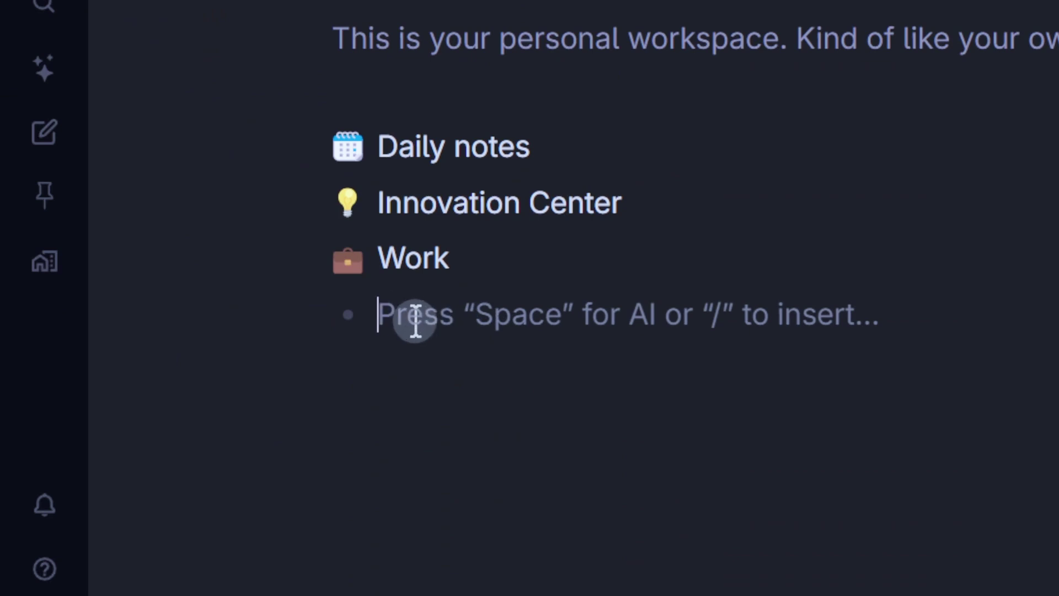
type("Task Management")
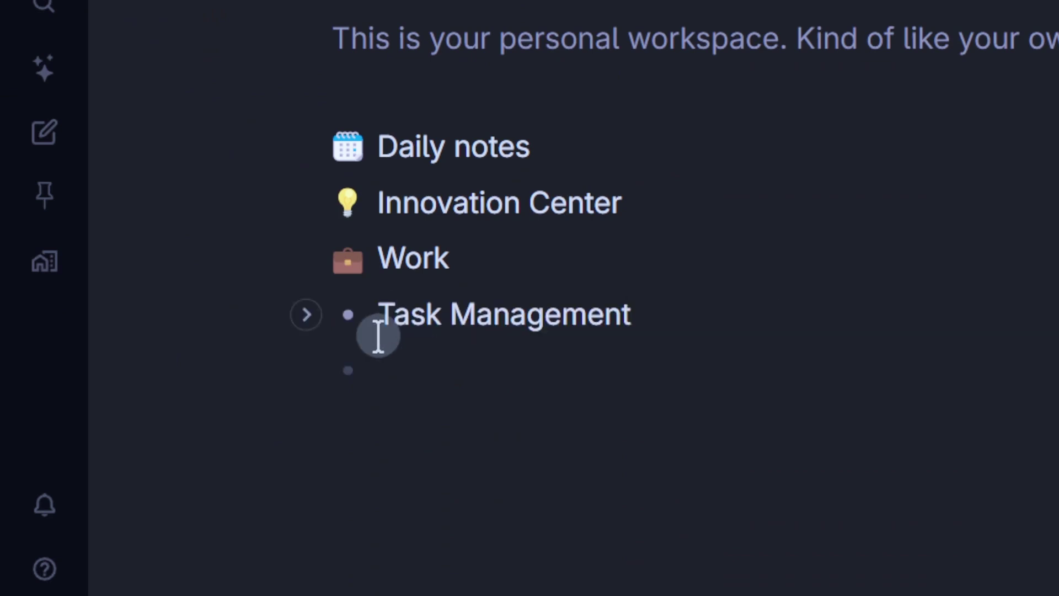
Open the Task Management node as its own page.
mouse_move(348, 317)
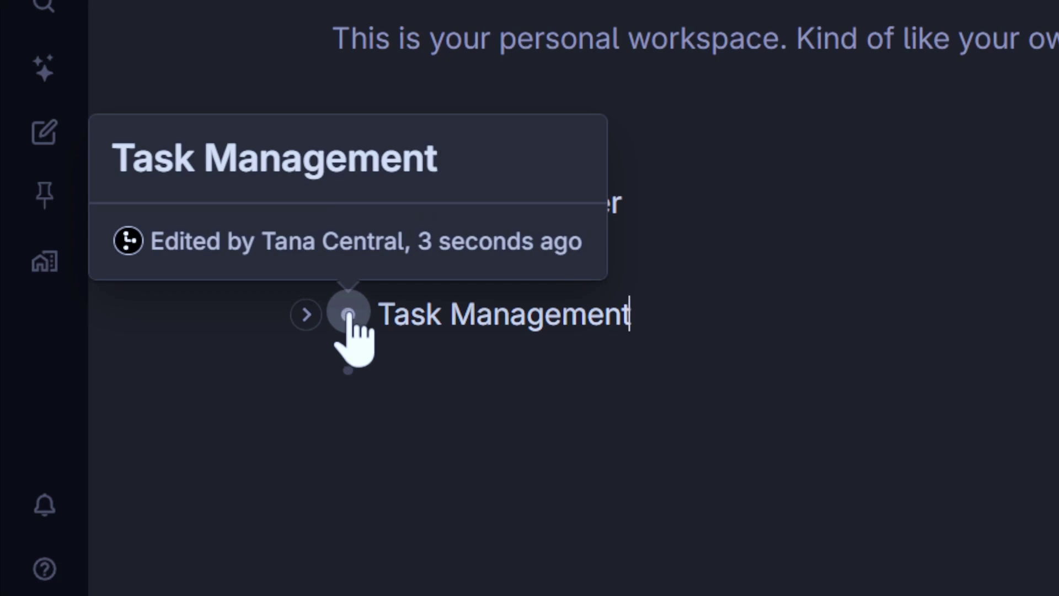
left_click(347, 314)
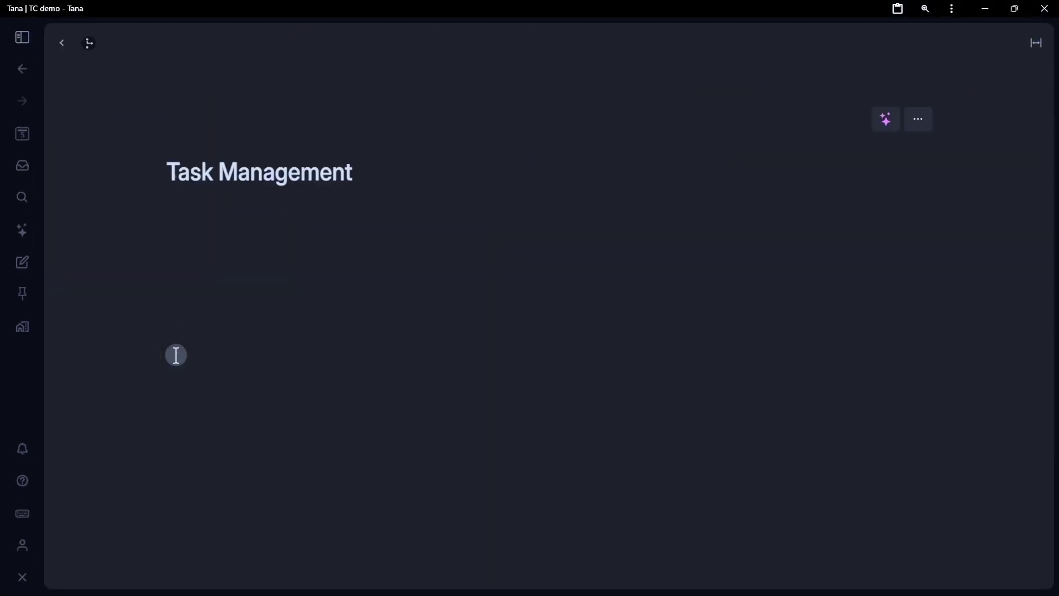
left_click(61, 45)
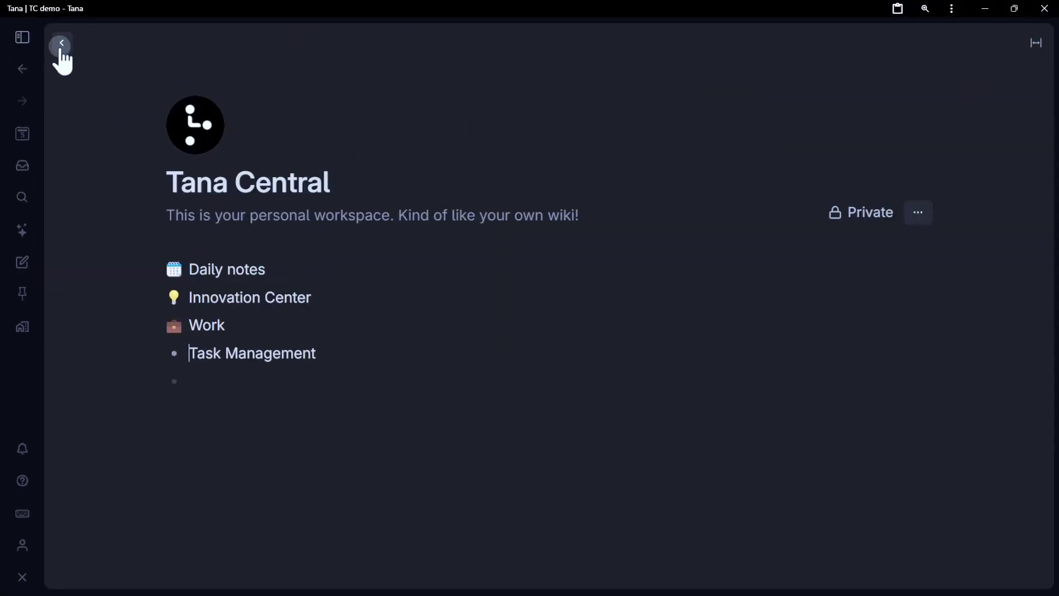
left_click(174, 353)
Paste the prepared task list, starting with "Brush teeth with the opposite hand.", into the Task Management page.
left_click(239, 190)
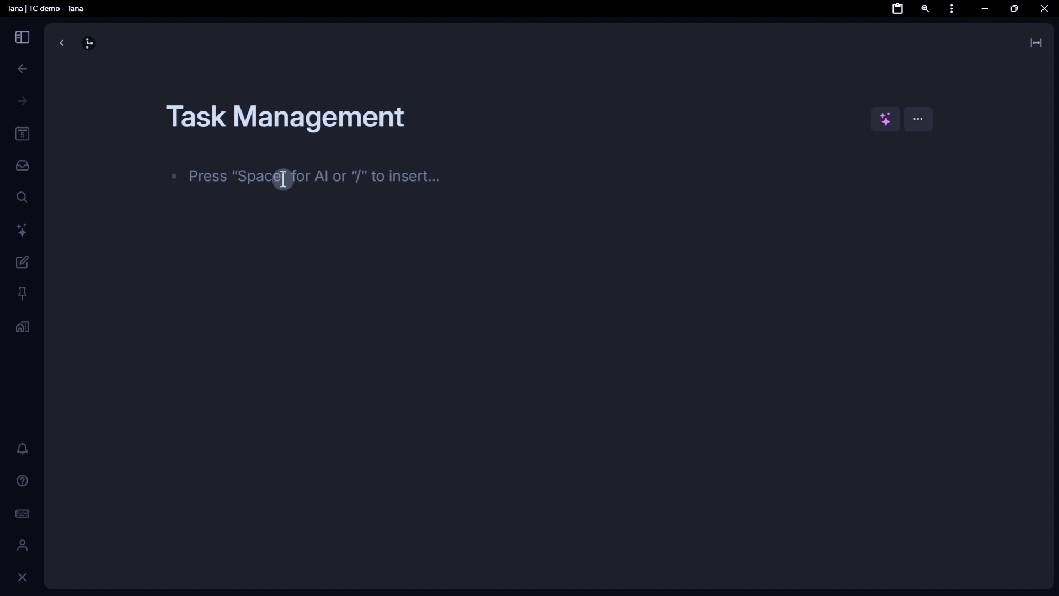
type("Brush teeth with the opposite hand. Rename phone contacts as movie characters. Eat a meal blindfolded. Write a poem with refrigerator magnets. Wear mismatched shoes for a day. Invent a new use for old newspapers. Communicate using only song lyrics for one hour. Organize a sock puppet theater show. Build a fort with blankets and pillows. Make an aluminum foil hat and wear it during a video call. Create a workout routine for couch potatoes. Draw a mustache on mirror reflection. Host a tea party for stuffed animals. Replace coffee with hot chocolate for one day. Conduct a towel and bathrobe fashion show. Make a sandwich using every fridge condiment. Attempt writing with feet. Wear a superhero costume for household chores. Narrate pet’s thoughts for one hour. Place googly eyes on refrigerator items. Try setting a world record in cup stacking. Act like a ghost and scare your reflection. Wear gloves all day and attempt texting. Create art from trash can items. Speak in rhymes during dinner. Walk backwards for one hour. Draw a treasure map of the home. Imitate a favorite TV character for a day. Eat spaghetti with a spoon. Invent and name a new dance move.")
scroll(284, 232, "down", 9)
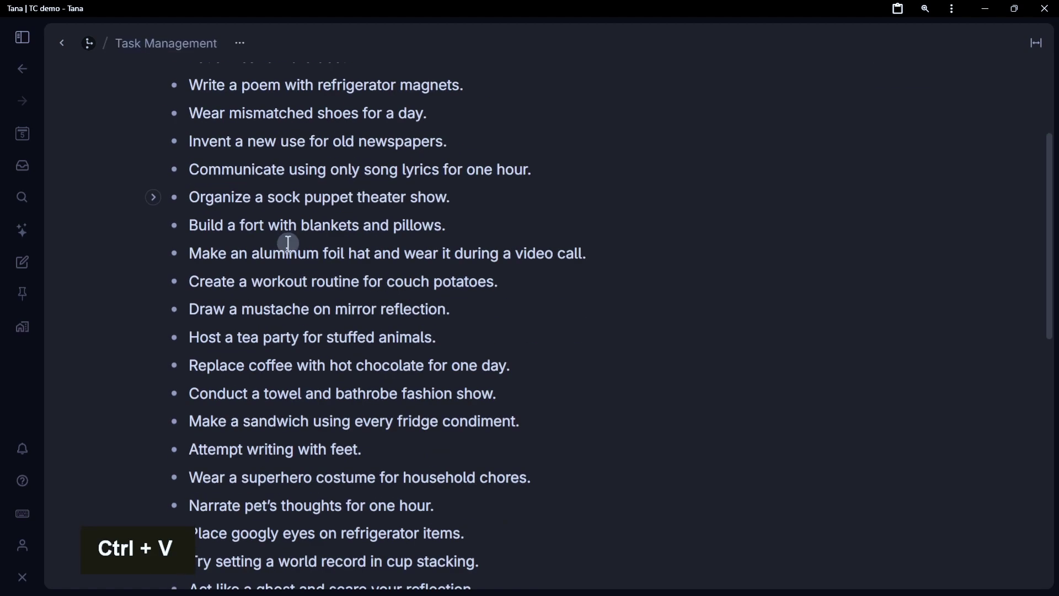
scroll(288, 242, "up", 10)
Move the task "Communicate using only song lyrics for one hour." to the top of the list.
left_click(280, 206, "shift")
left_click(284, 204)
left_click(287, 174, "shift")
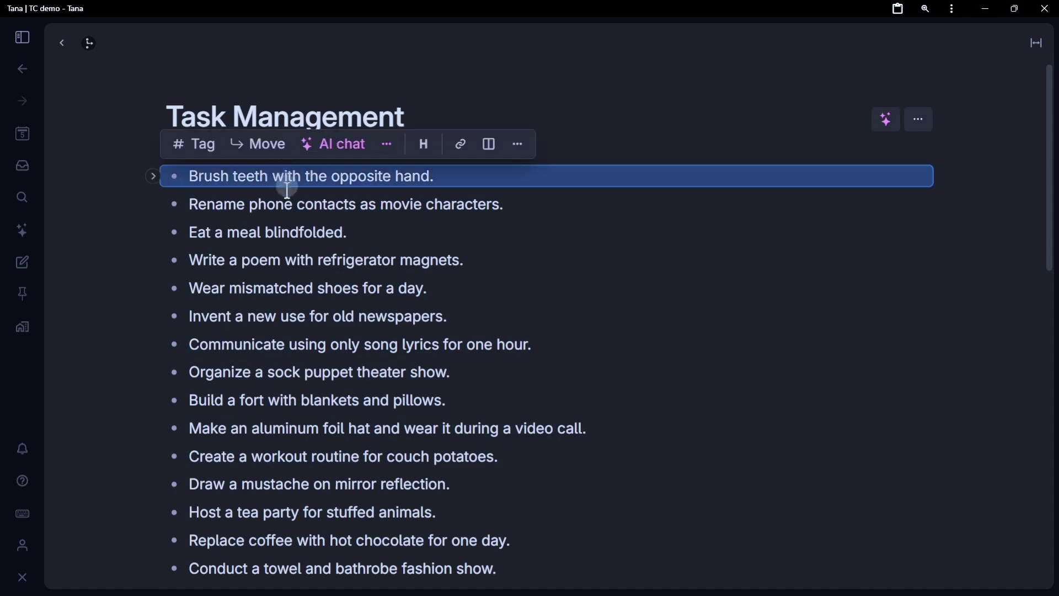
scroll(326, 478, "down", 10)
left_click(290, 187)
left_click(289, 187, "shift")
scroll(290, 188, "up", 10)
left_click(297, 235)
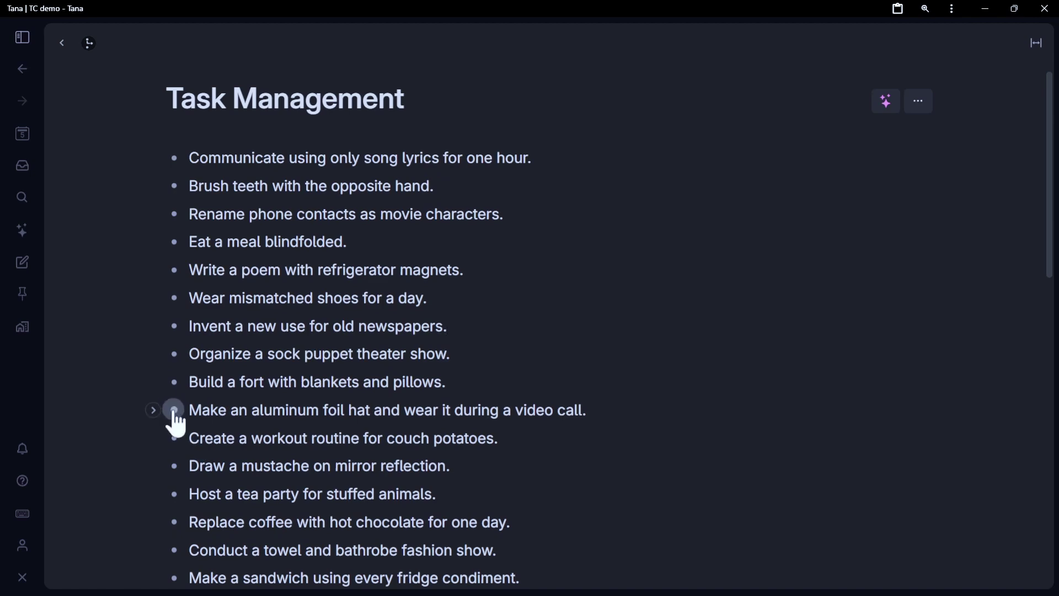
Move the aluminum foil hat task to the top, followed by the refrigerator magnet poem and mismatched shoes tasks.
left_click_drag(174, 409, 183, 143)
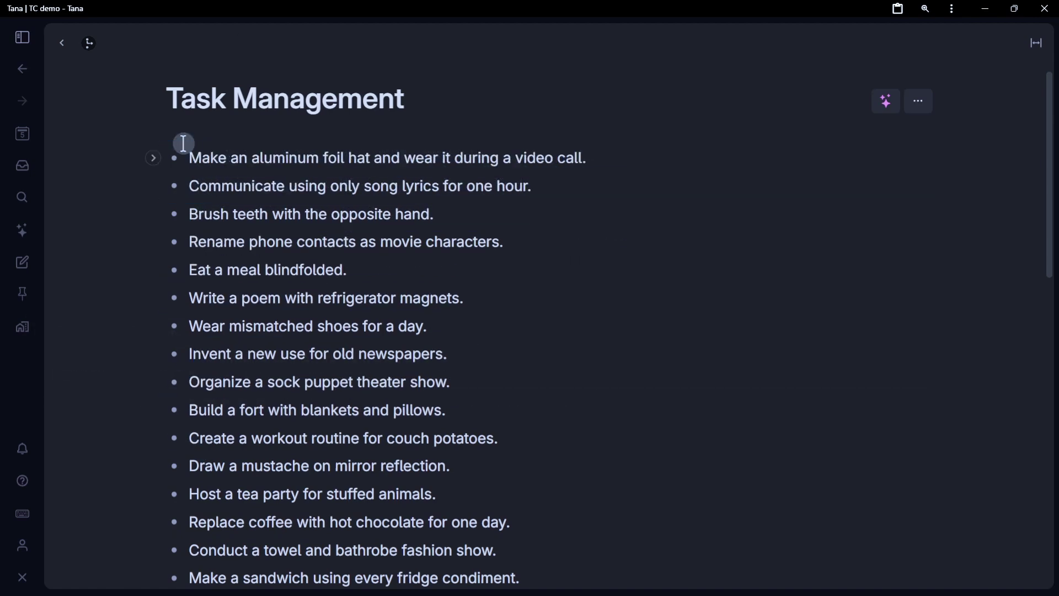
left_click_drag(175, 298, 188, 178)
left_click_drag(174, 331, 196, 208)
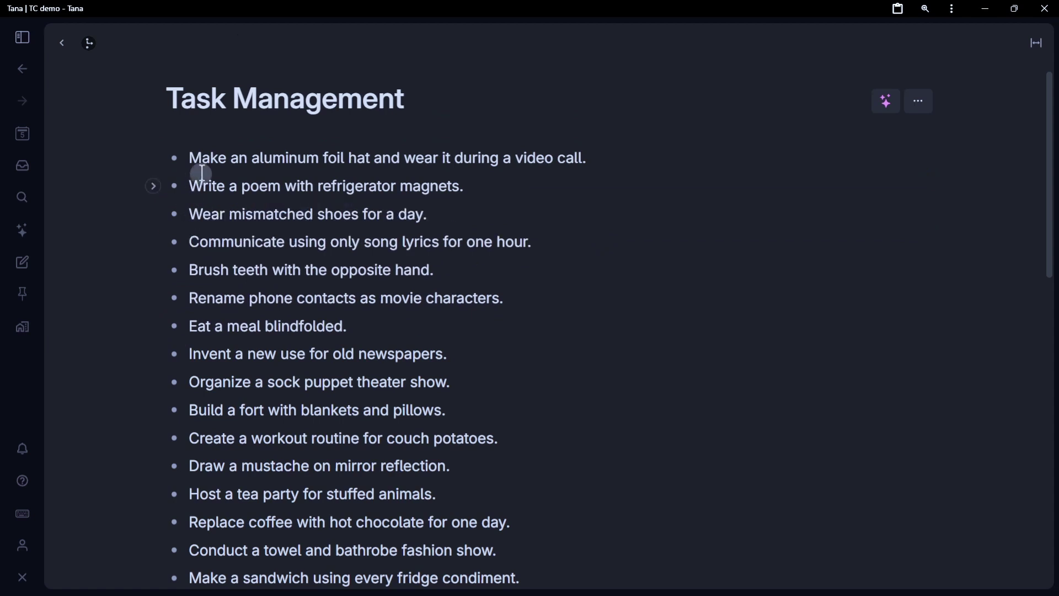
Move "Brush teeth with the opposite hand." below the first task and "Rename phone contacts as movie characters." to the top.
left_click_drag(213, 156, 270, 166)
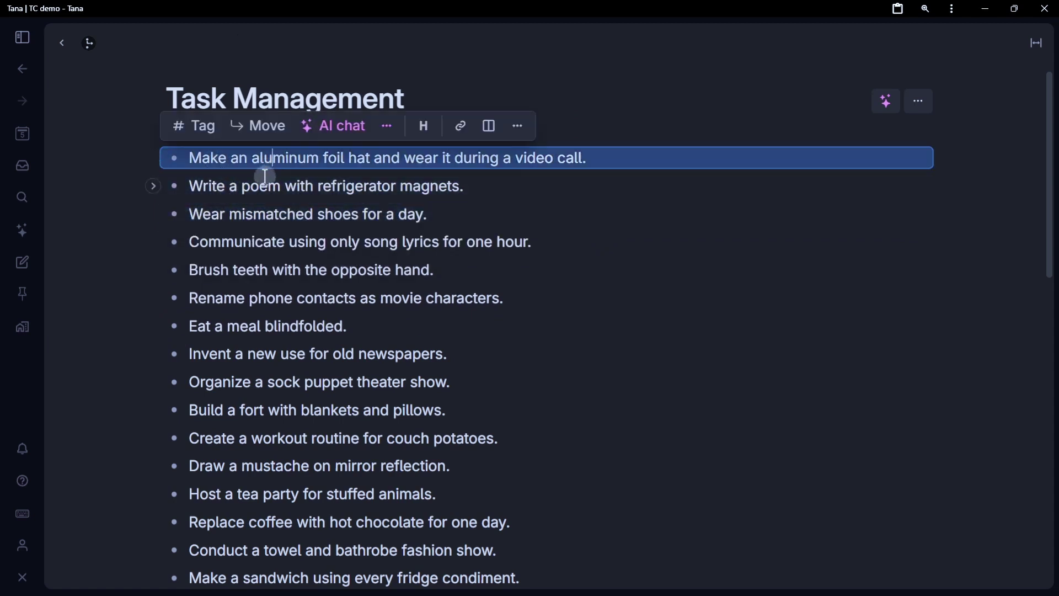
left_click(265, 185)
left_click(270, 214)
left_click(270, 258)
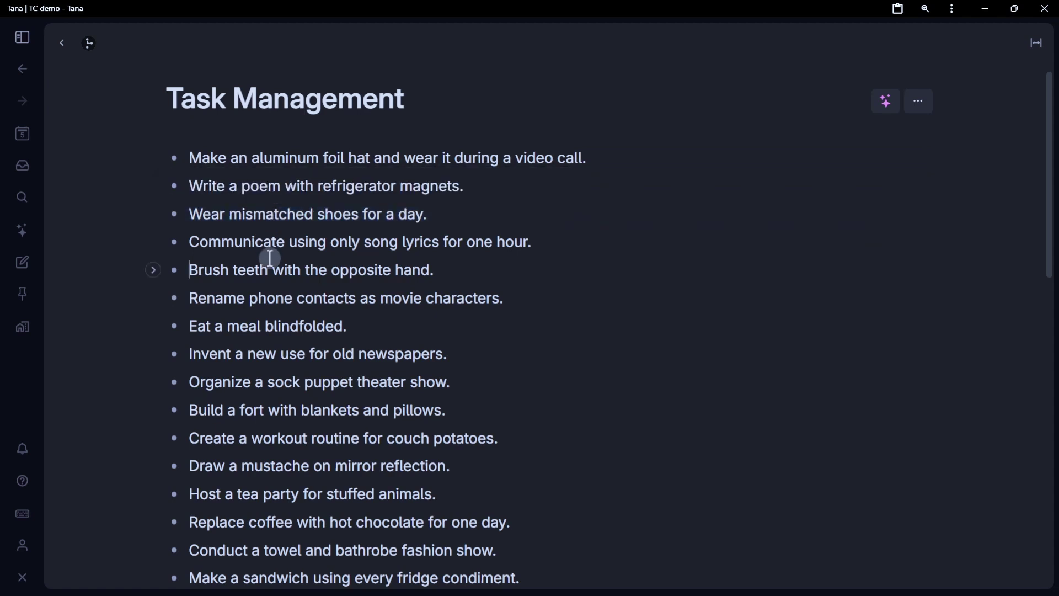
mouse_move(173, 269)
left_mouse_down()
mouse_move(165, 161)
mouse_move(218, 220)
left_mouse_up()
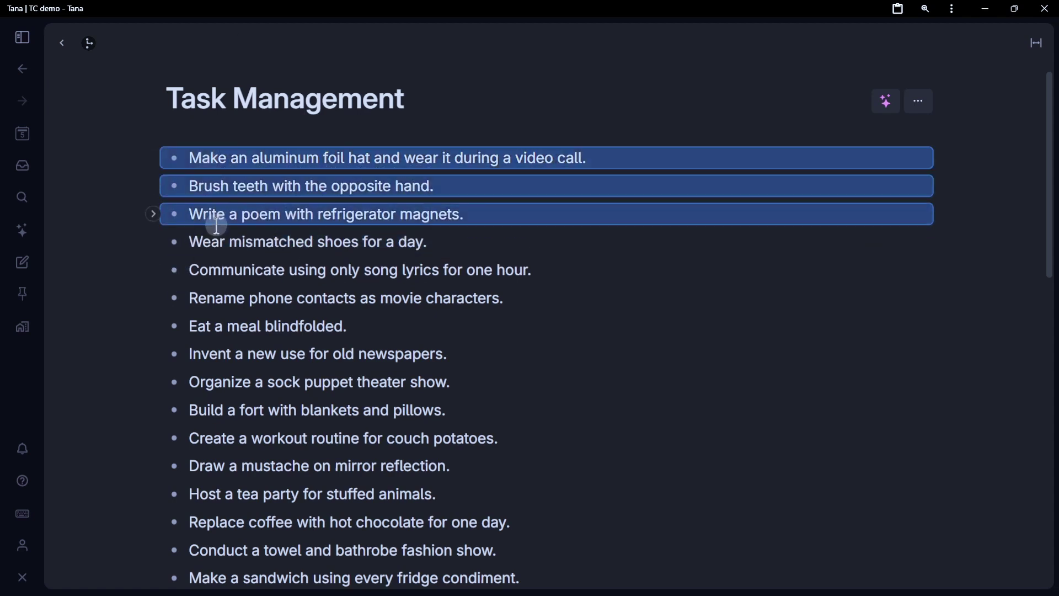
key("Escape")
left_click_drag(174, 298, 182, 151)
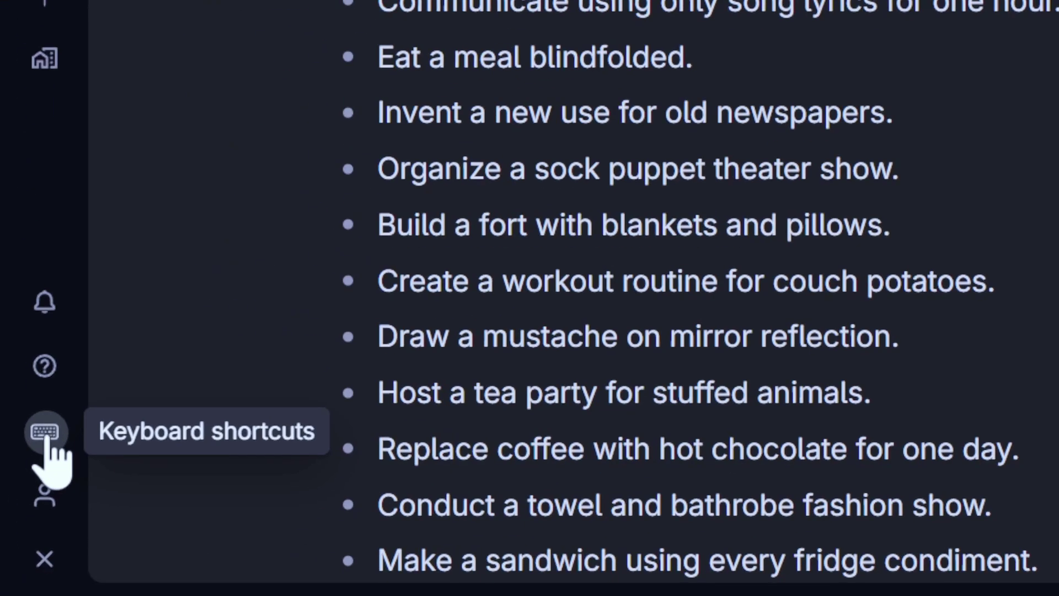
Look up the keyboard shortcuts and move "Wear mismatched shoes for a day." to the top of the list.
left_click(43, 436)
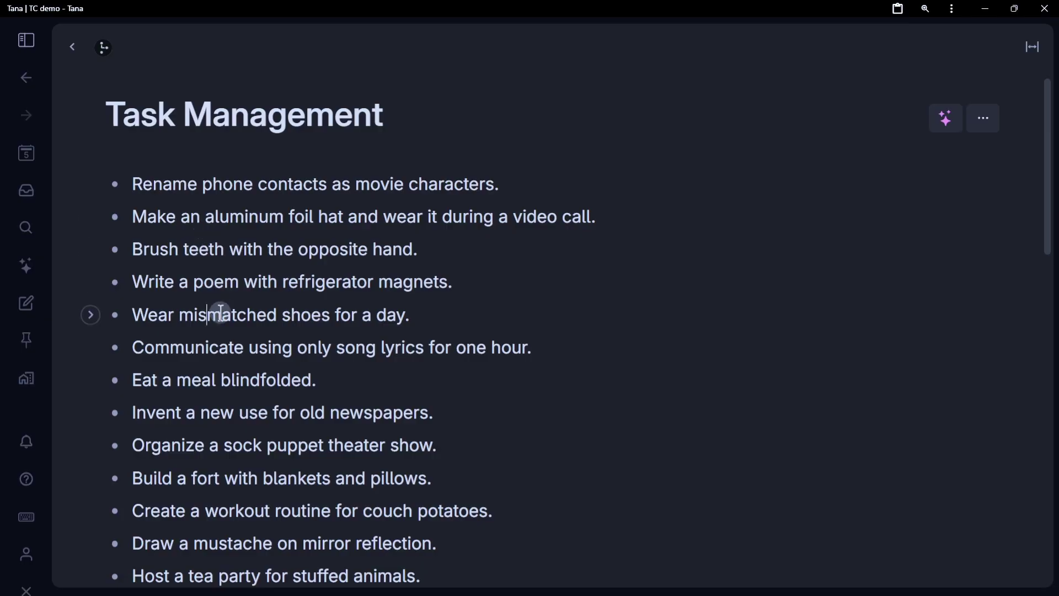
key("alt+shift+Up")
key("alt+shift+Up")
key("alt+shift+Up")
key("alt+shift+Up")
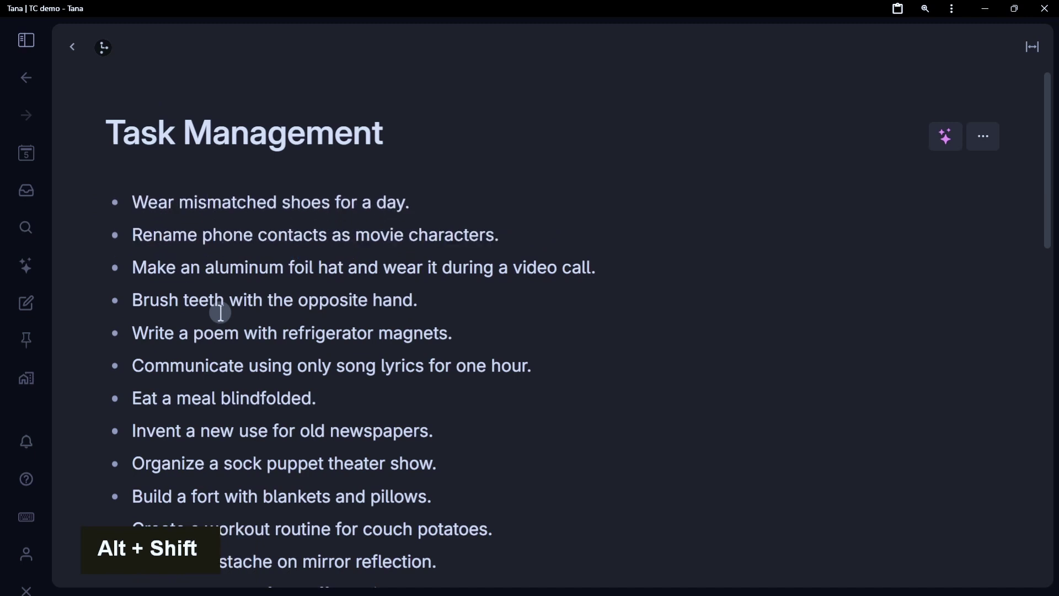
Try moving the mismatched shoes task three places down and back up to the top.
key("alt+shift+j")
key("alt+shift+j")
key("alt+shift+j")
key("alt+shift+k")
key("alt+shift+k")
key("alt+shift+k")
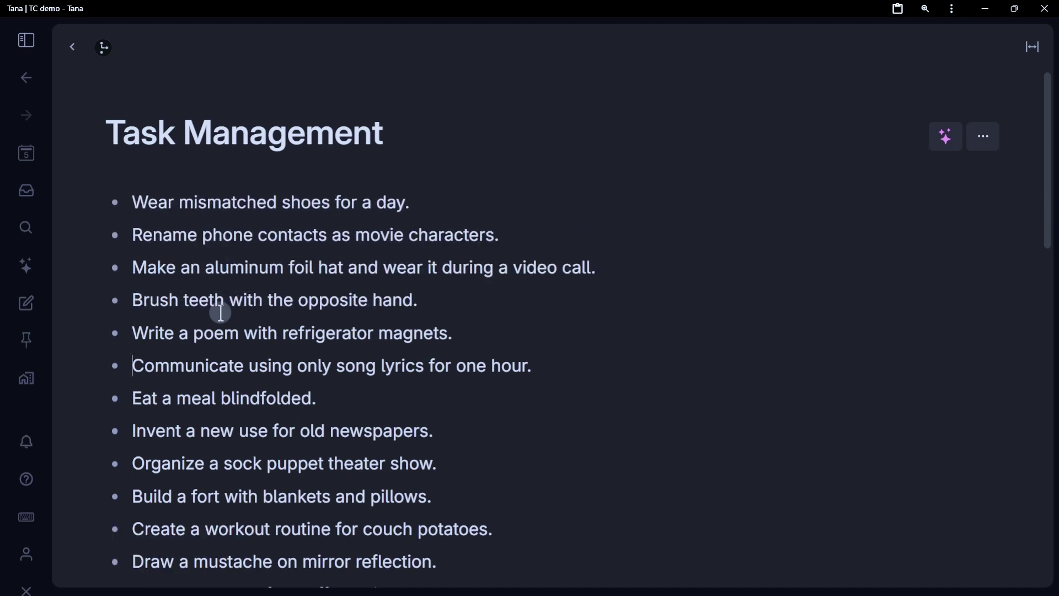
Move the task "Build a fort with blankets and pillows." to the top of the list.
key("Down")
key("alt+shift+Up")
key("alt+shift+Up")
key("alt+shift+Up")
key("alt+shift+Up")
key("alt+shift+Up")
key("alt+shift+Up")
key("alt+shift+Up")
key("alt+shift+Up")
key("alt+shift+Up")
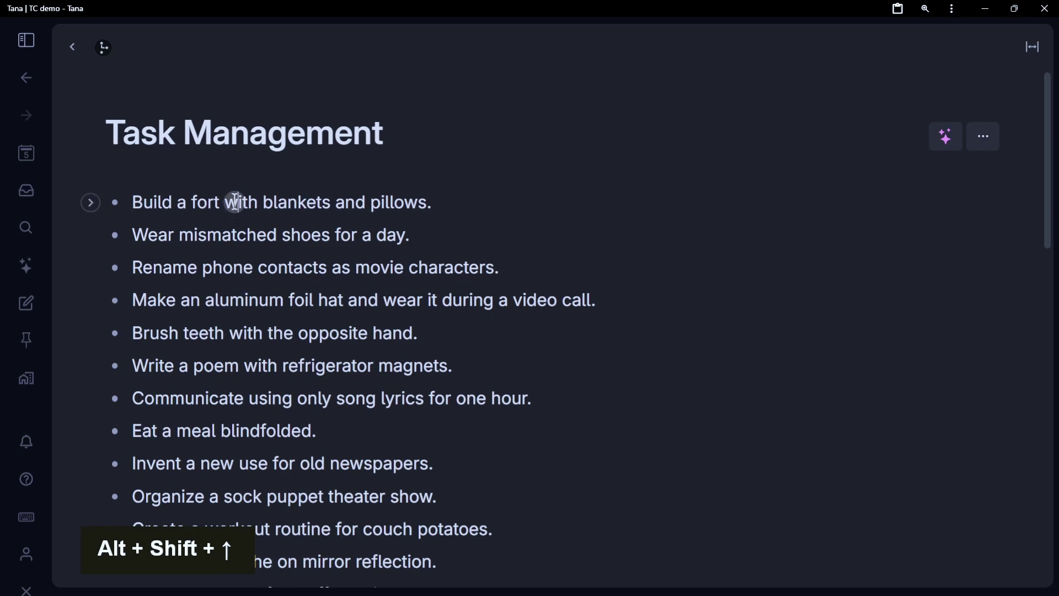
Select all tasks in the list and add a checkbox to each of them.
key("ctrl+a")
key("ctrl+a")
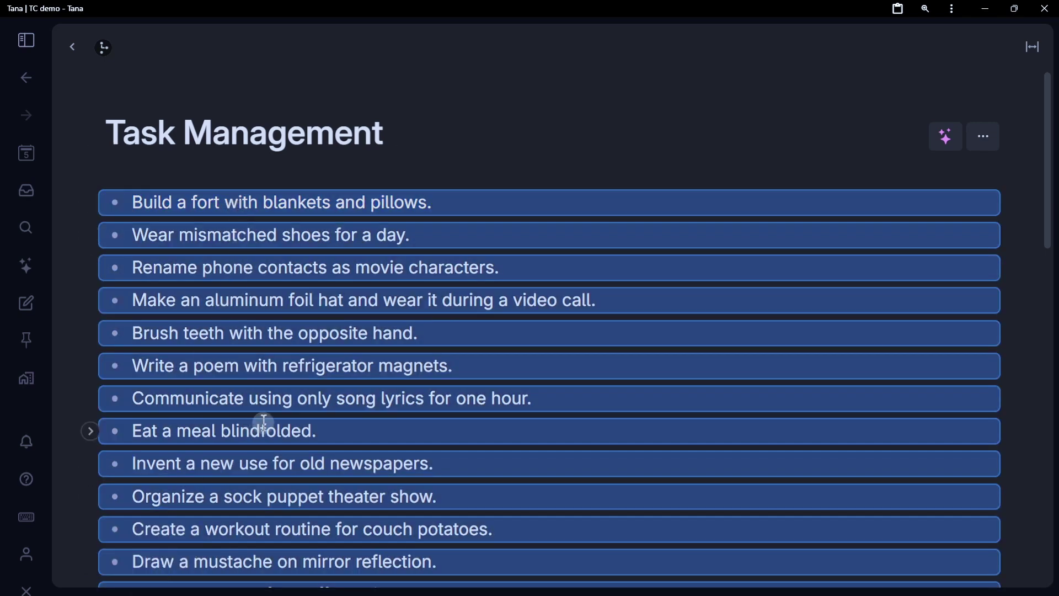
key("ctrl+Return")
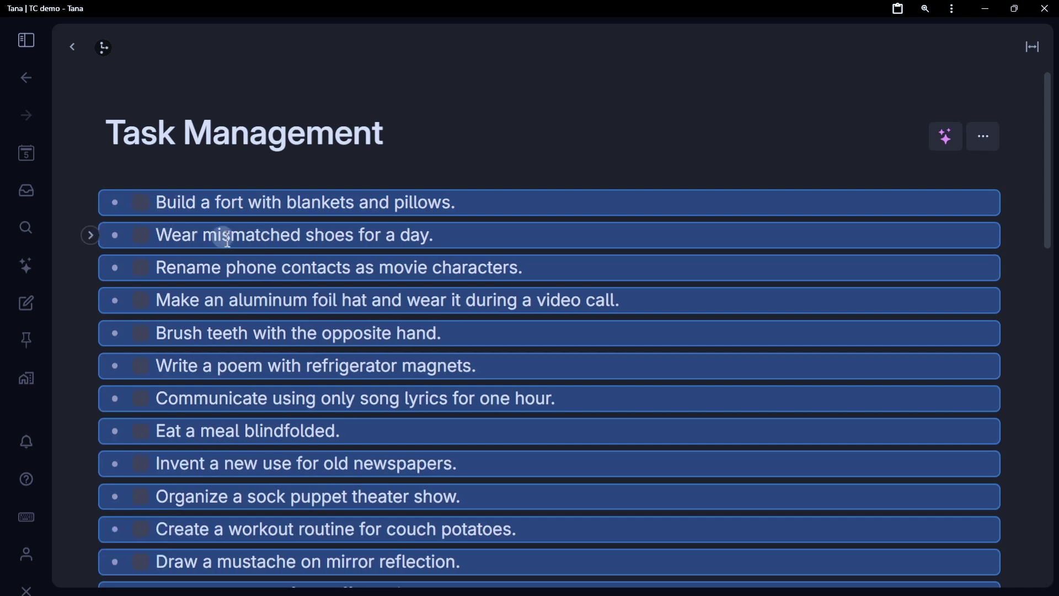
Cycle all the selected tasks through the done, no-checkbox and unchecked states, and clear the selection.
key("ctrl+Return")
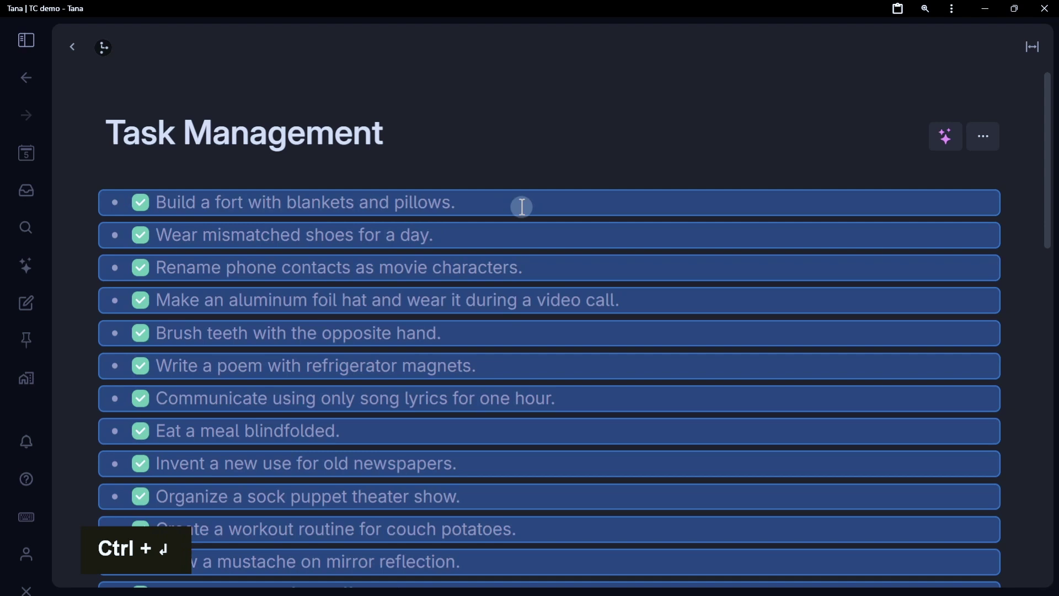
key("ctrl+Return")
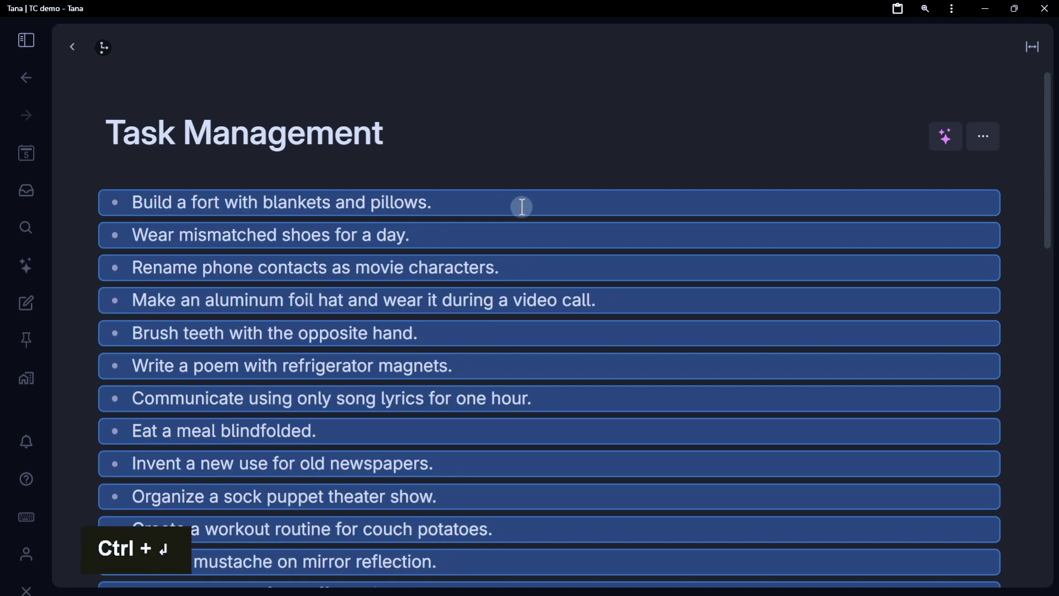
key("ctrl+Return")
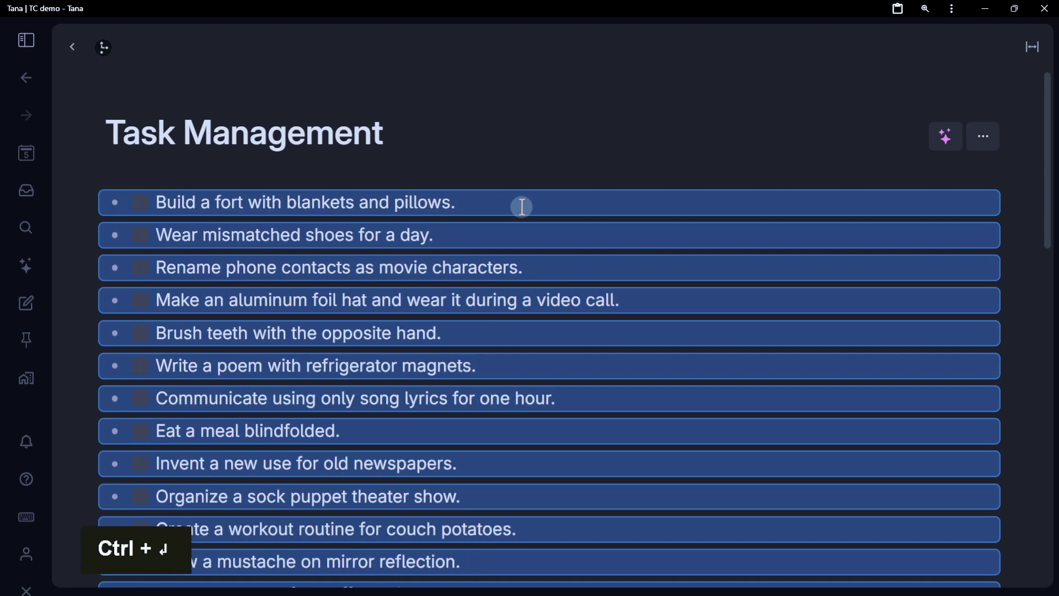
left_click(411, 233)
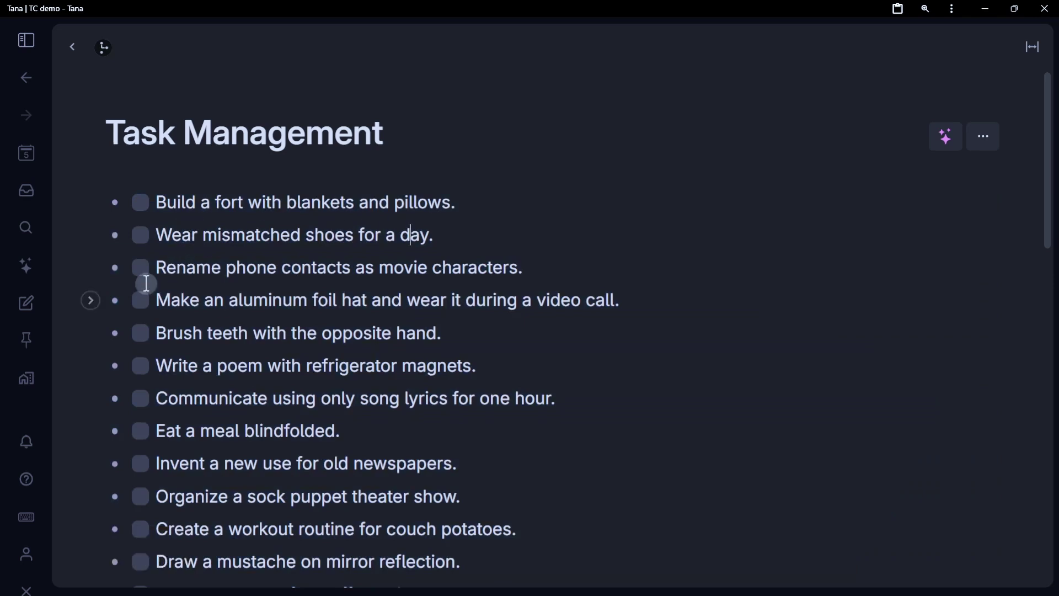
Move "Brush teeth with the opposite hand." up one place, above the aluminum foil hat task.
left_click(267, 366)
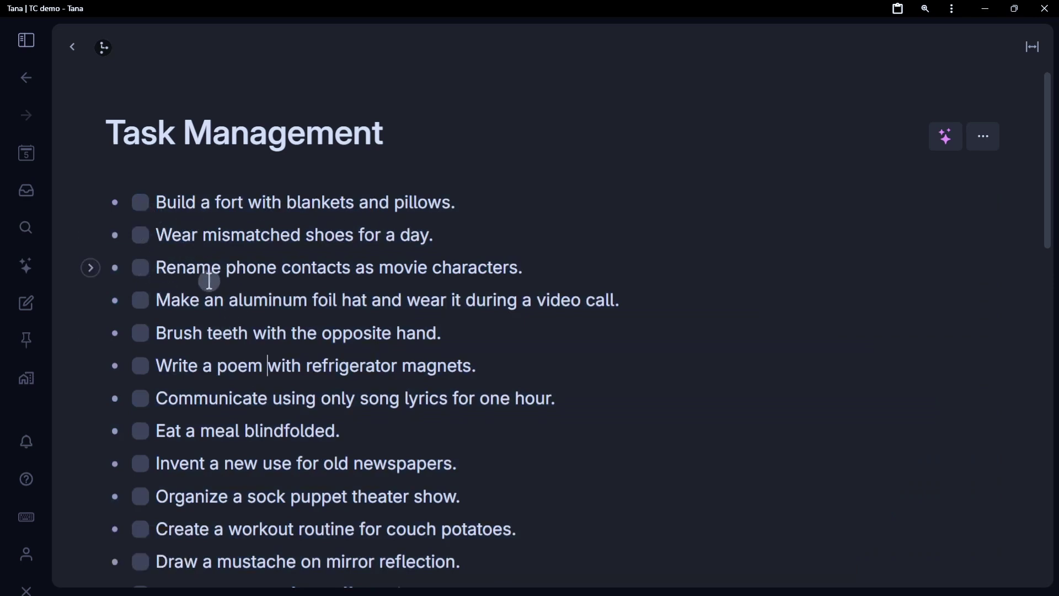
left_click_drag(166, 194, 199, 366)
left_click(214, 335)
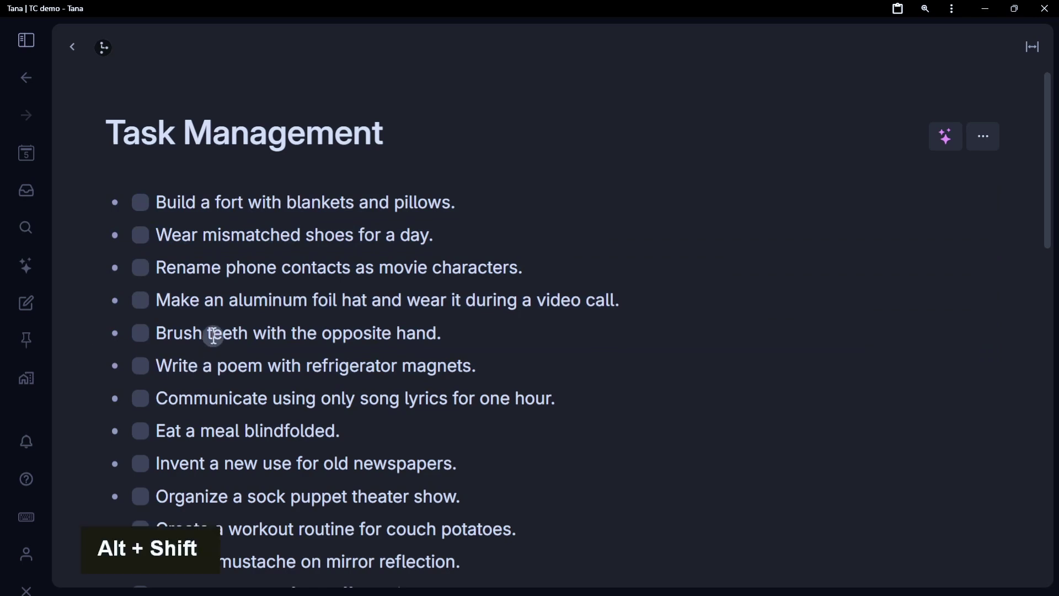
key("alt+shift+Up")
key("alt+shift+Down")
key("alt+shift+Up")
key("alt+shift+Up")
key("alt+shift+Up")
key("alt+shift+Down")
key("alt+shift+Down")
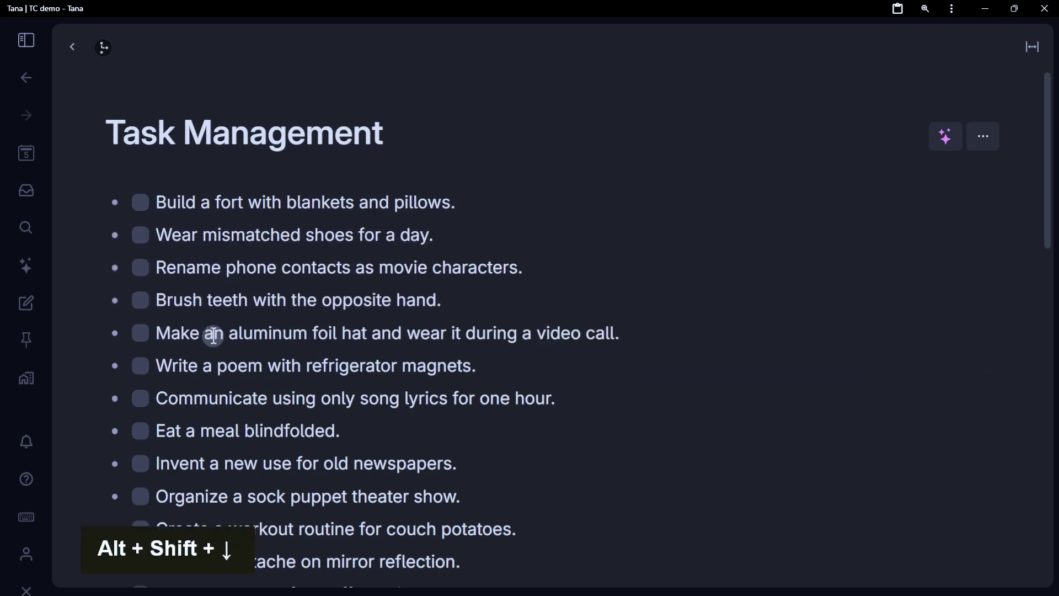
Move "Invent a new use for old newspapers." to the top of the list, with the aluminum foil hat task directly below it.
key("Down")
key("Down")
key("Down")
key("Down")
key("Up")
key("Up")
key("Up")
key("Up")
key("Up")
key("Up")
key("Down")
key("Down")
key("Down")
key("Down")
key("Down")
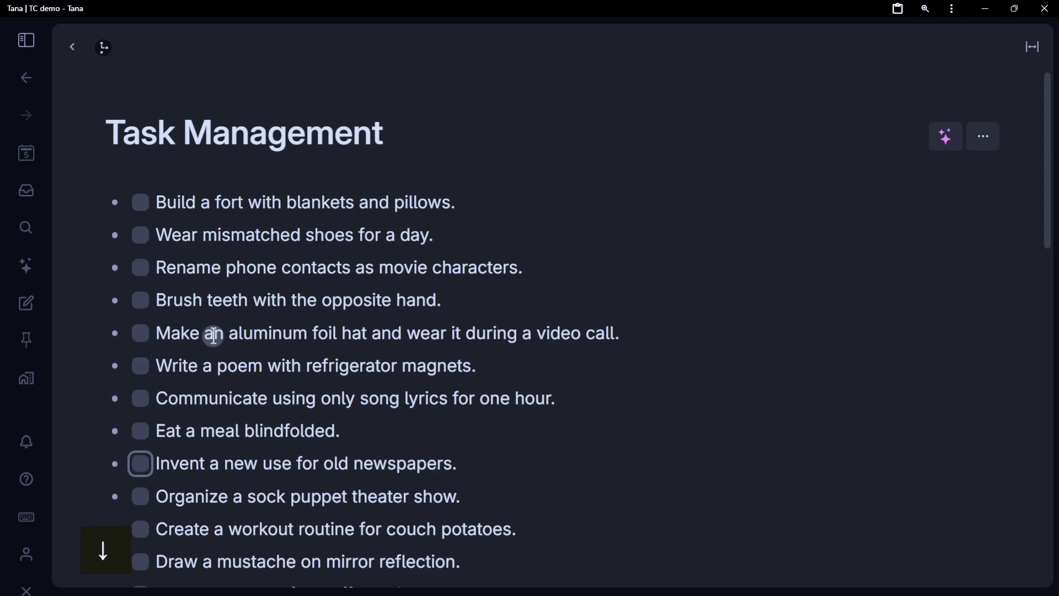
key("Escape")
key("alt+shift+k")
key("alt+shift+k")
key("alt+shift+k")
key("alt+shift+k")
key("alt+shift+k")
key("alt+shift+k")
key("alt+shift+k")
key("alt+shift+k")
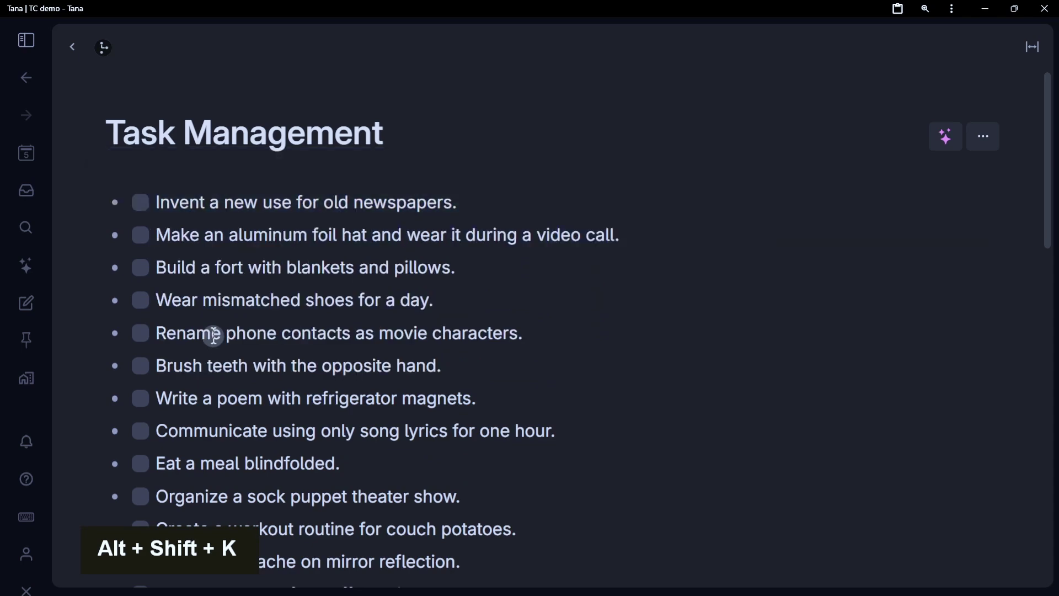
Move the task "Eat a meal blindfolded." up to third place in the list.
key("Down")
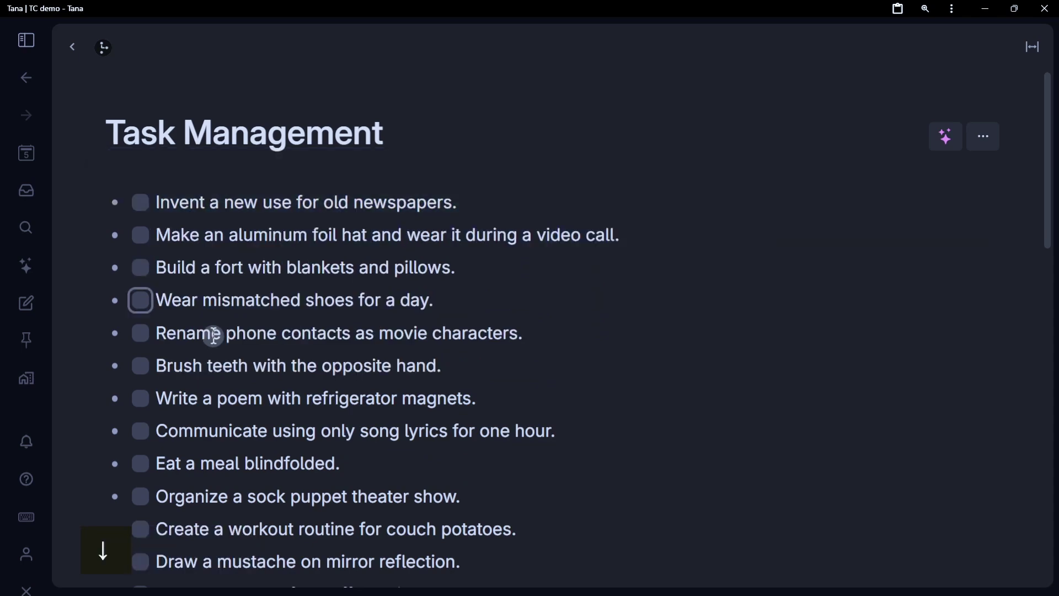
key("Escape")
key("alt+shift+k")
key("alt+shift+k")
key("alt+shift+k")
key("alt+shift+k")
key("alt+shift+k")
key("alt+shift+k")
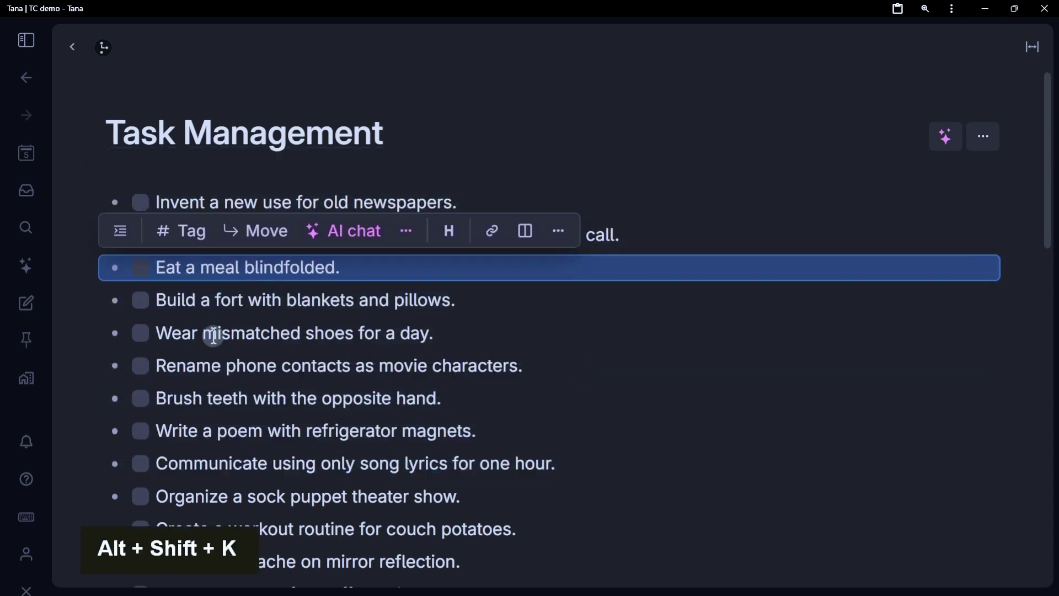
key("Escape")
left_click_drag(274, 198, 279, 336)
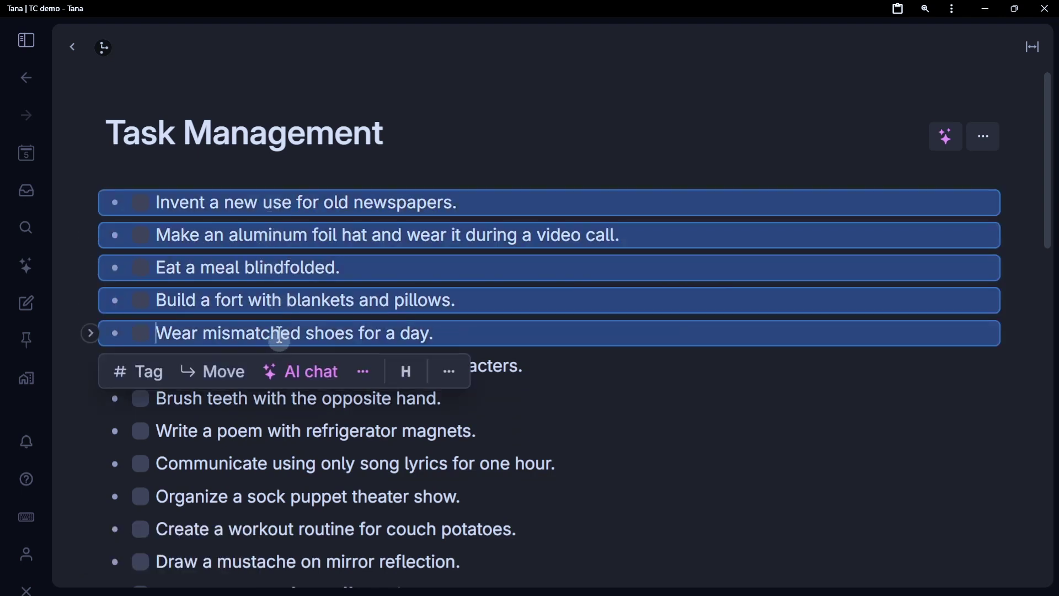
left_click(271, 205)
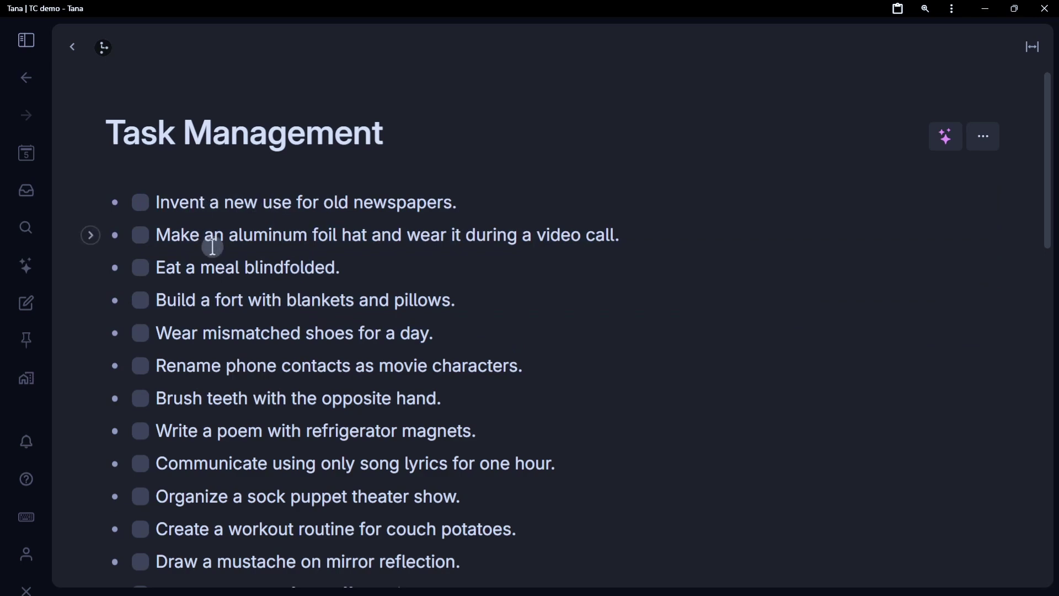
Select all the tasks on the Task Management page and remove them, leaving the page empty.
scroll(213, 242, "down", 15)
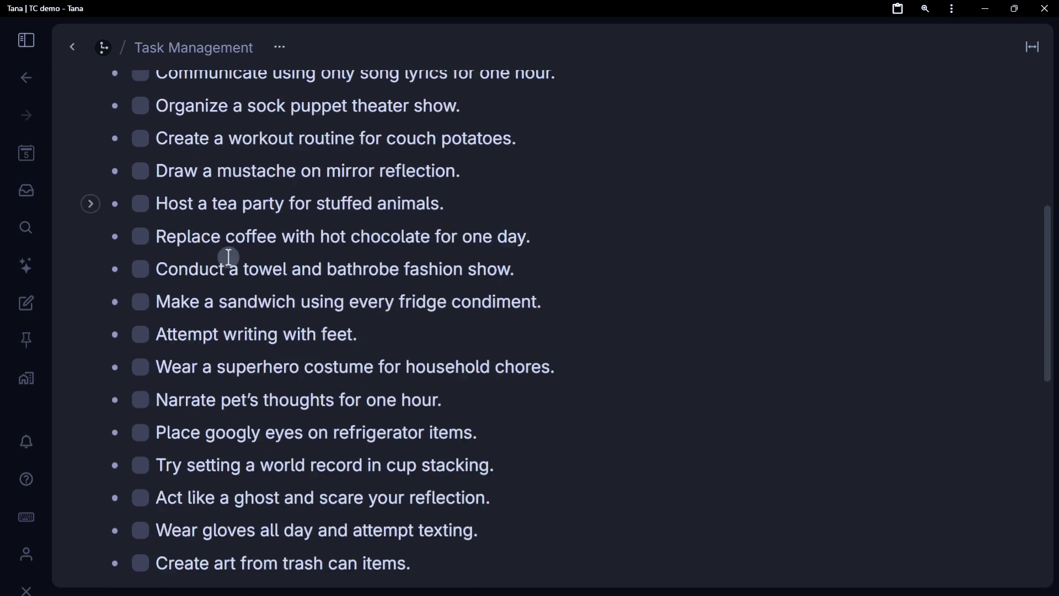
scroll(231, 222, "up", 15)
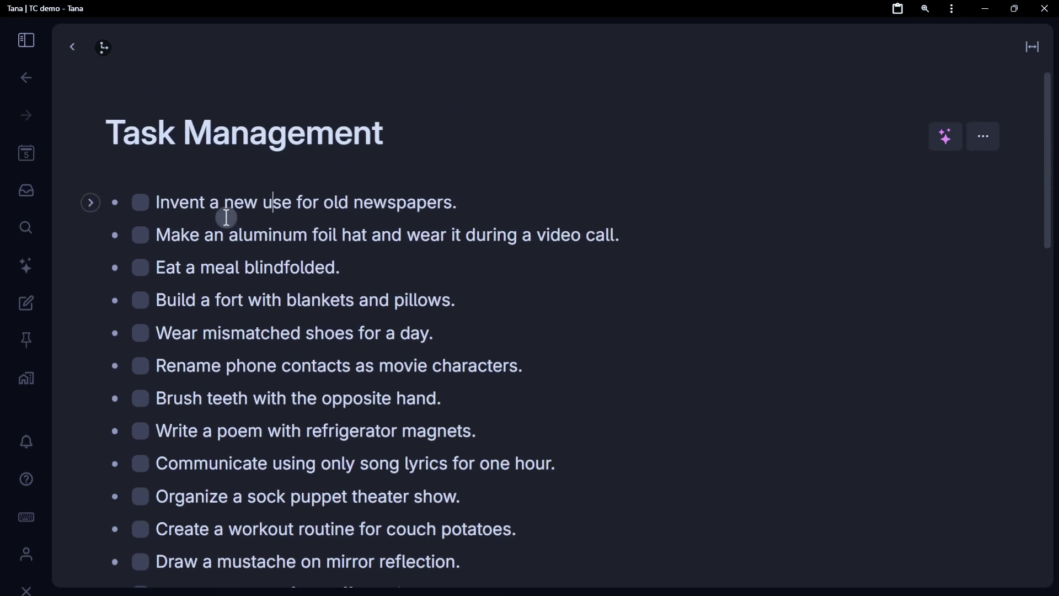
key("ctrl+a")
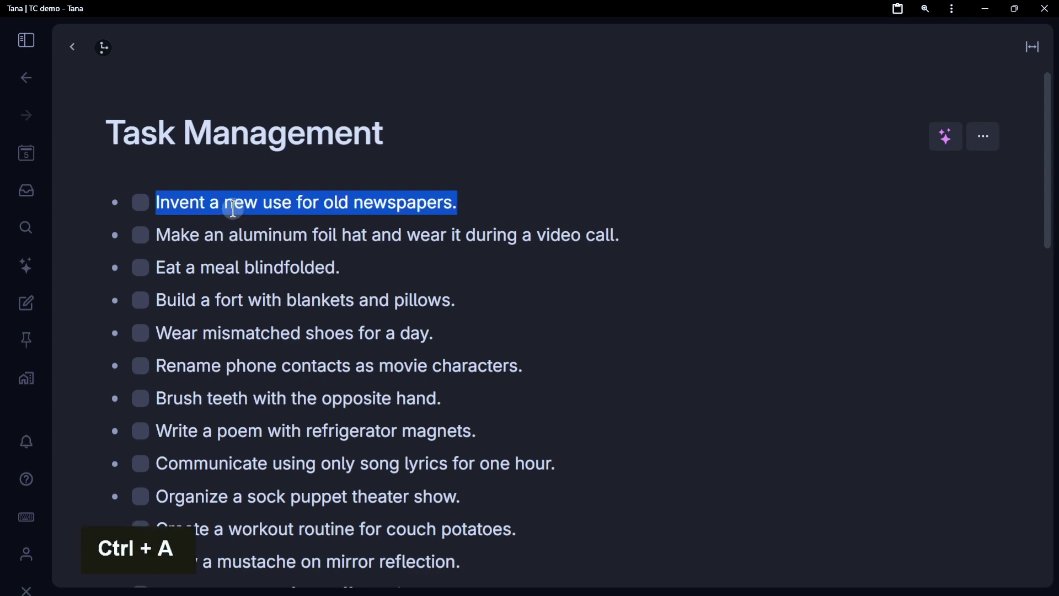
key("ctrl+a")
key("BackSpace")
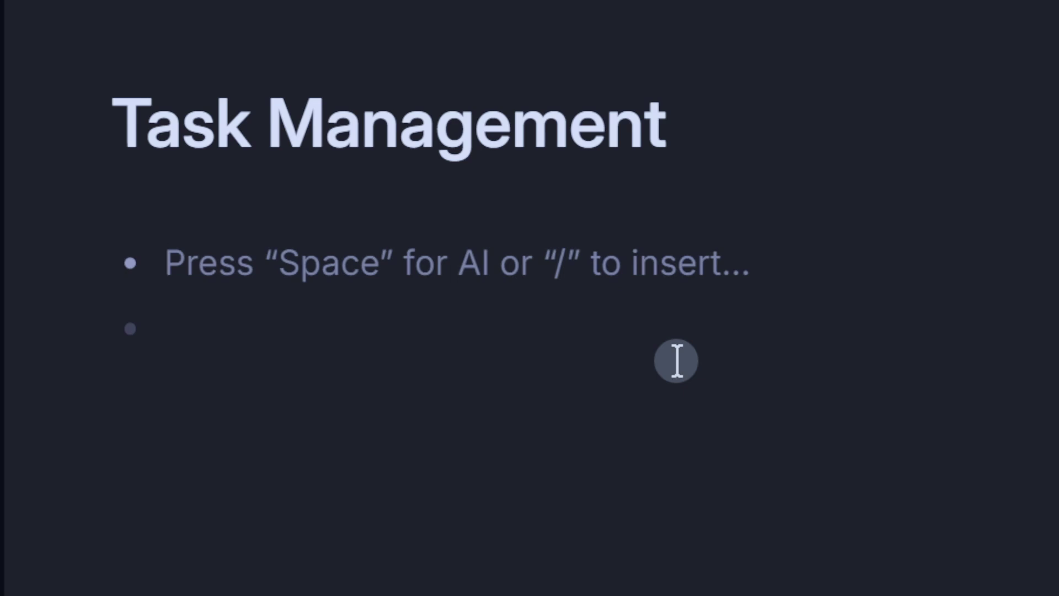
Add four nodes to the page: "Today", "Up Next", "Later" and "Done".
type("Today")
key("Return")
type("Up Next")
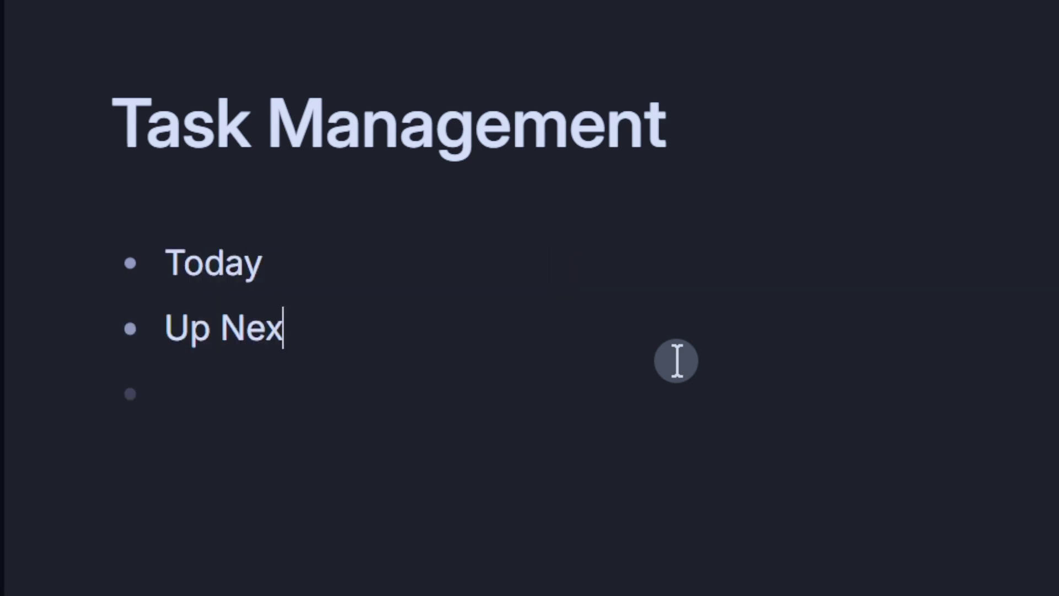
key("Return")
type("Later ")
type("Done")
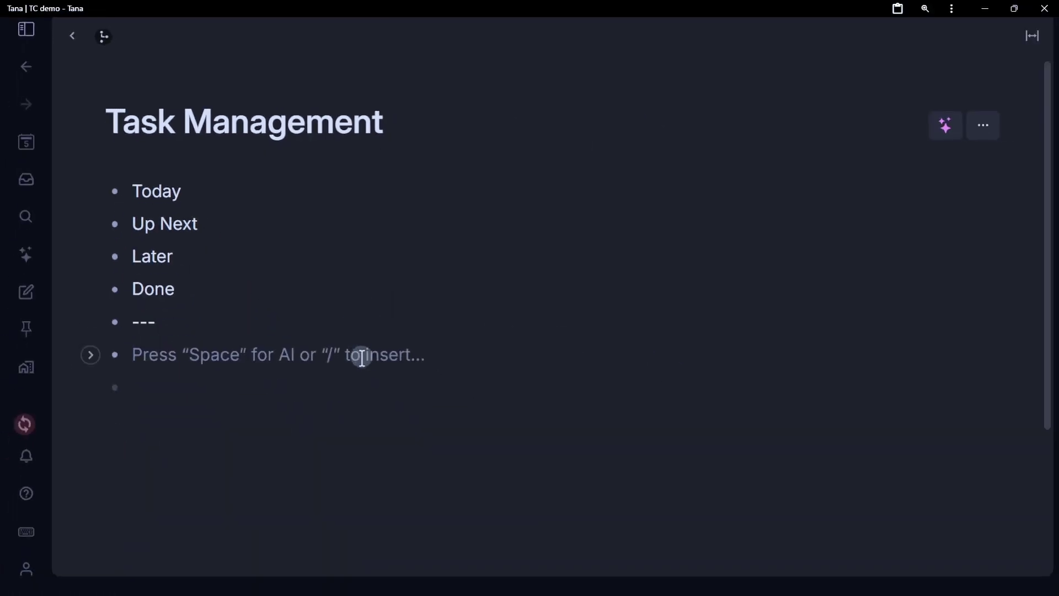
Add the nodes "Waiting", "Inbox" and "Maybe" below the "---" separator.
type("Wait")
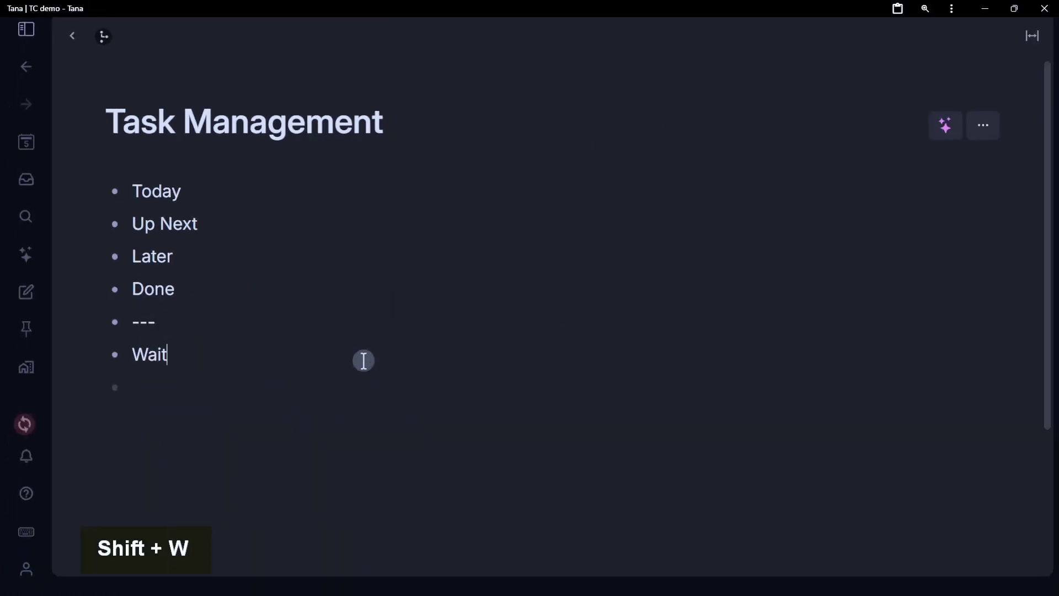
type("In")
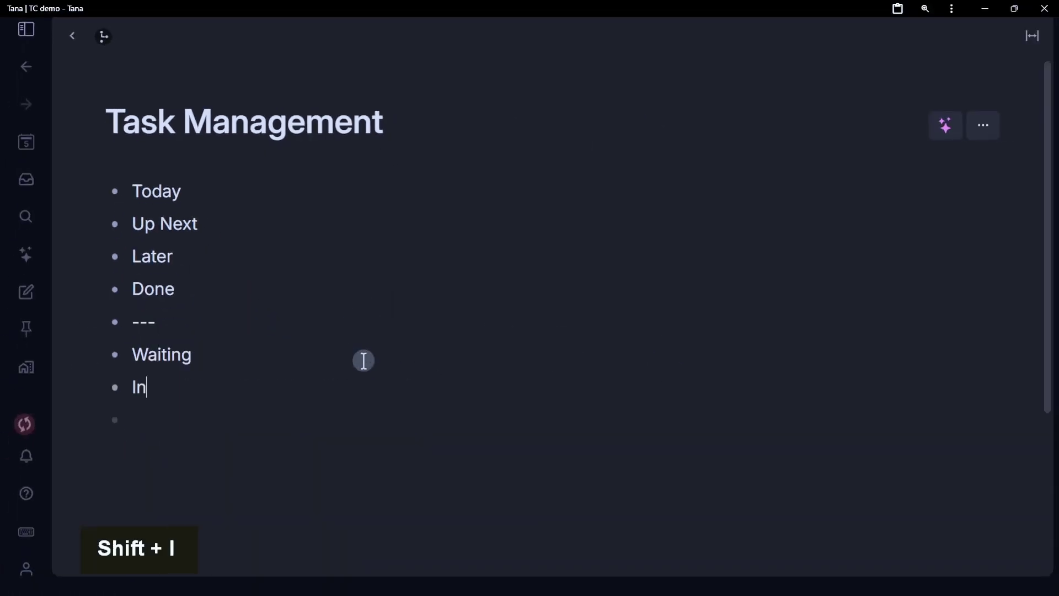
key("Return")
type("Maybe")
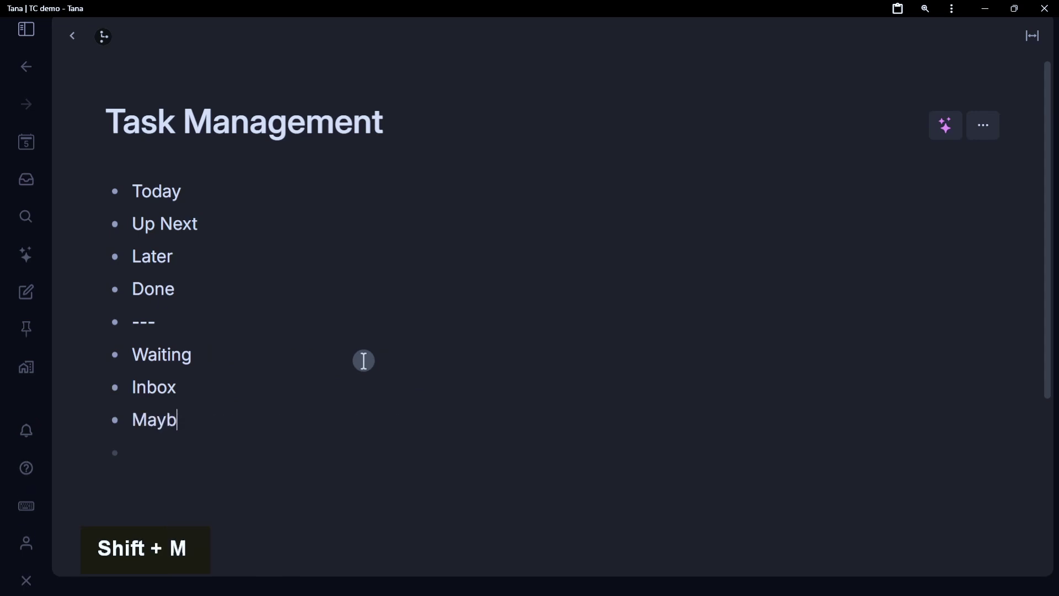
key("Escape")
left_click(223, 422)
left_click(208, 394)
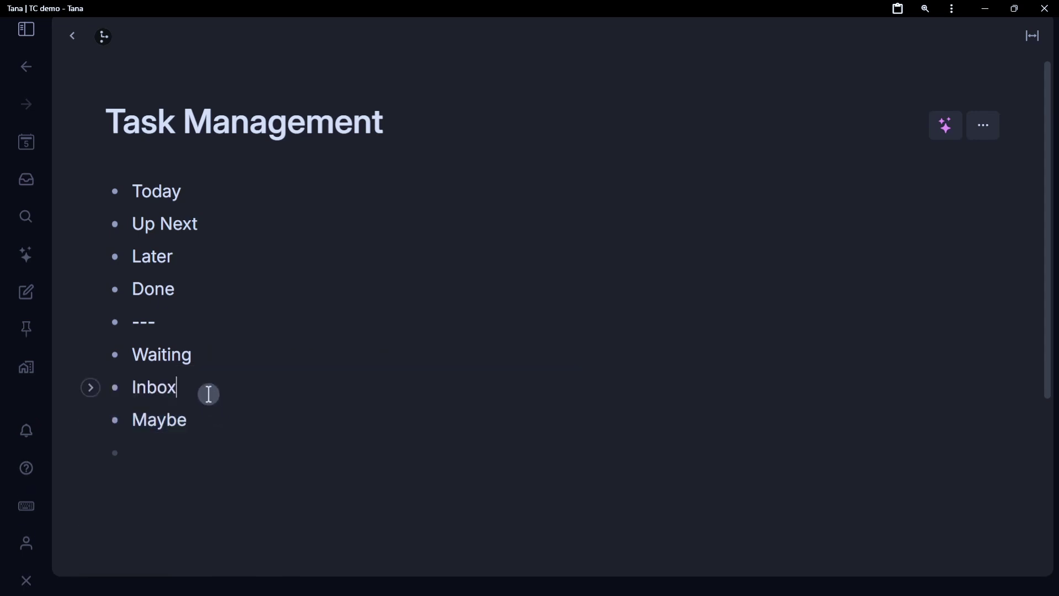
key("Escape")
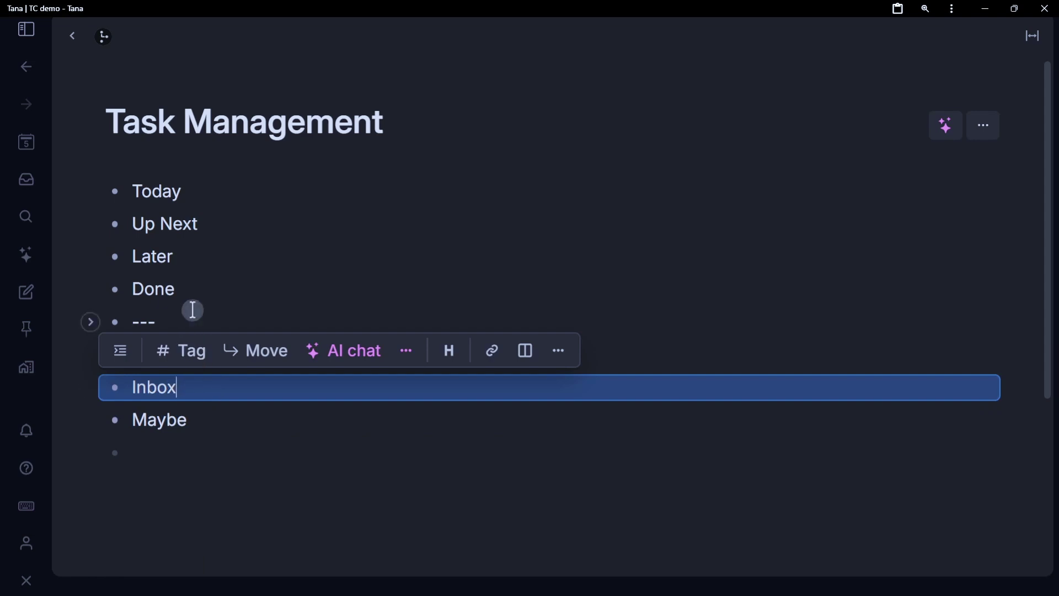
key("Escape")
left_click(199, 356)
key("Escape")
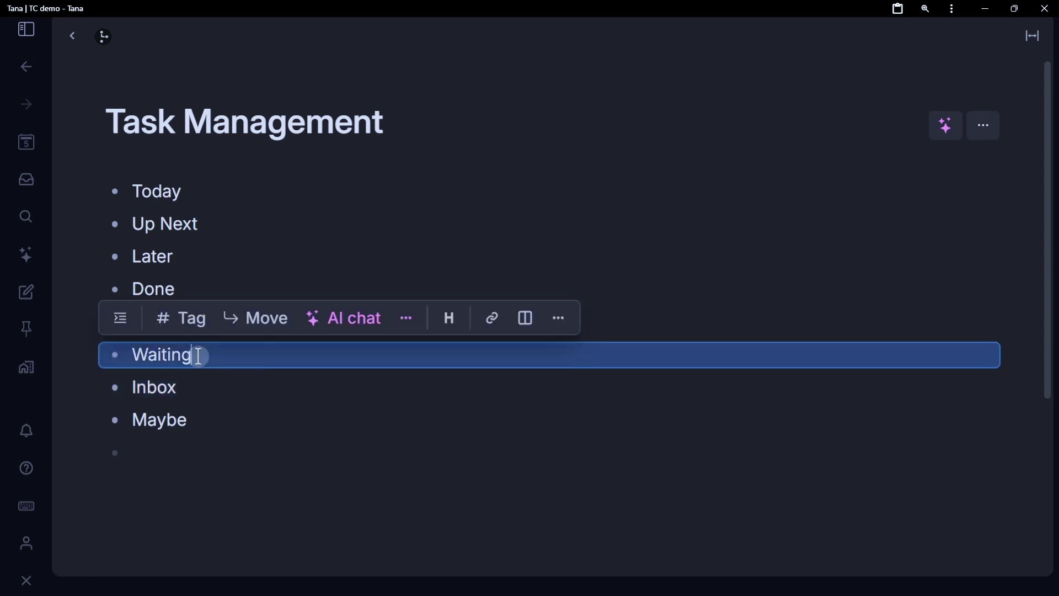
key("Escape")
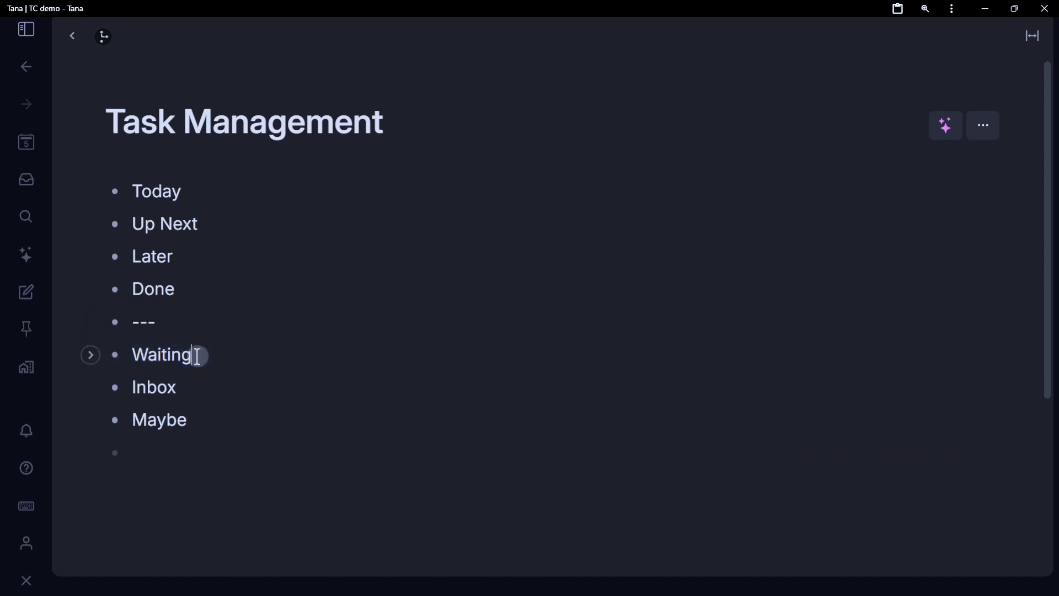
Delete the "---", "Waiting", "Inbox" and "Maybe" nodes from the page.
left_click_drag(175, 313, 182, 419)
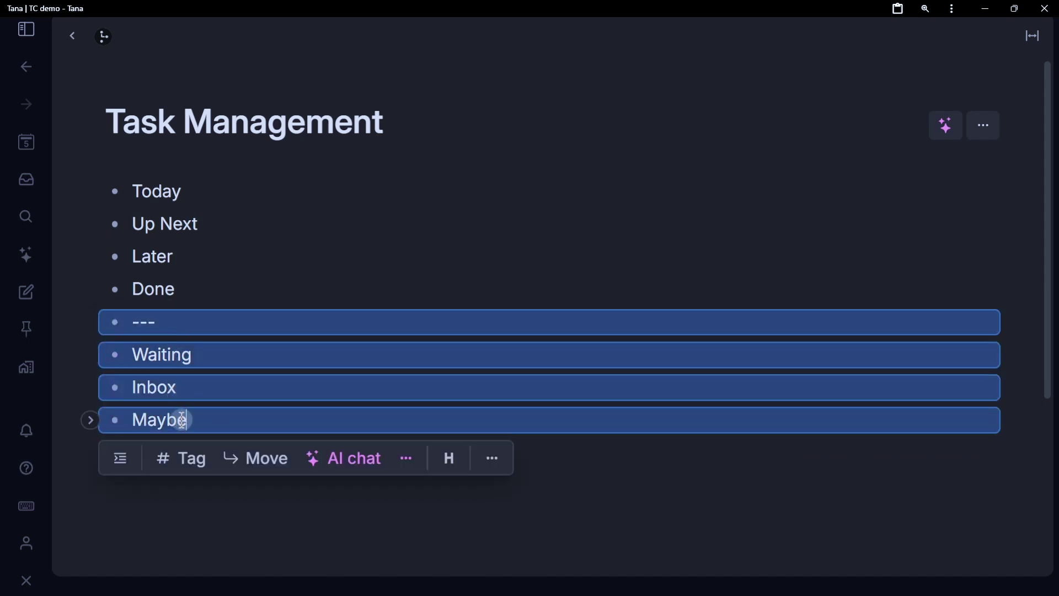
right_click(113, 326)
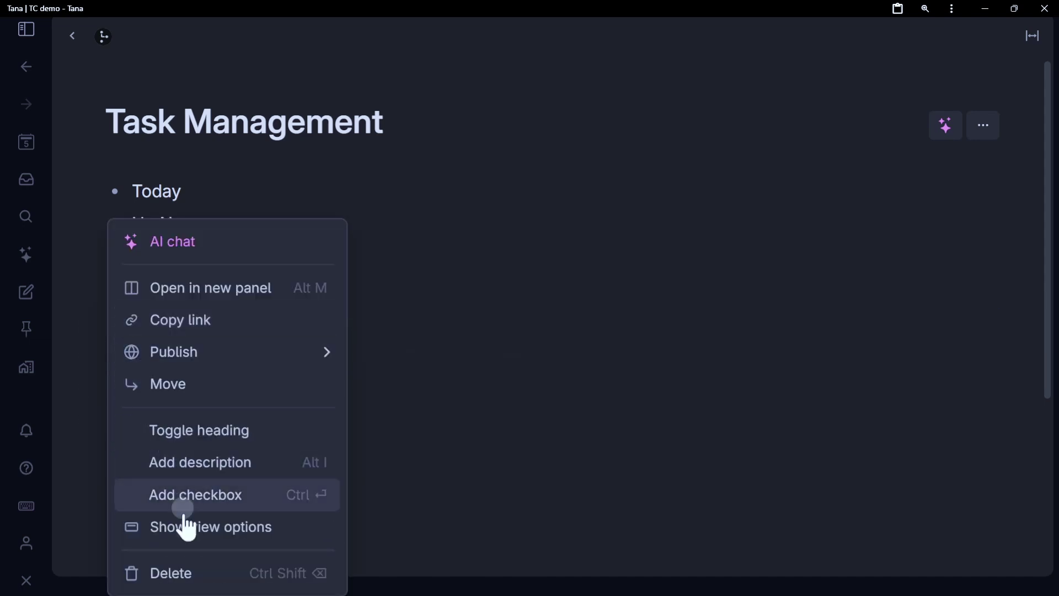
left_click(135, 331)
left_click_drag(149, 314, 164, 430)
key("ctrl+shift+BackSpace")
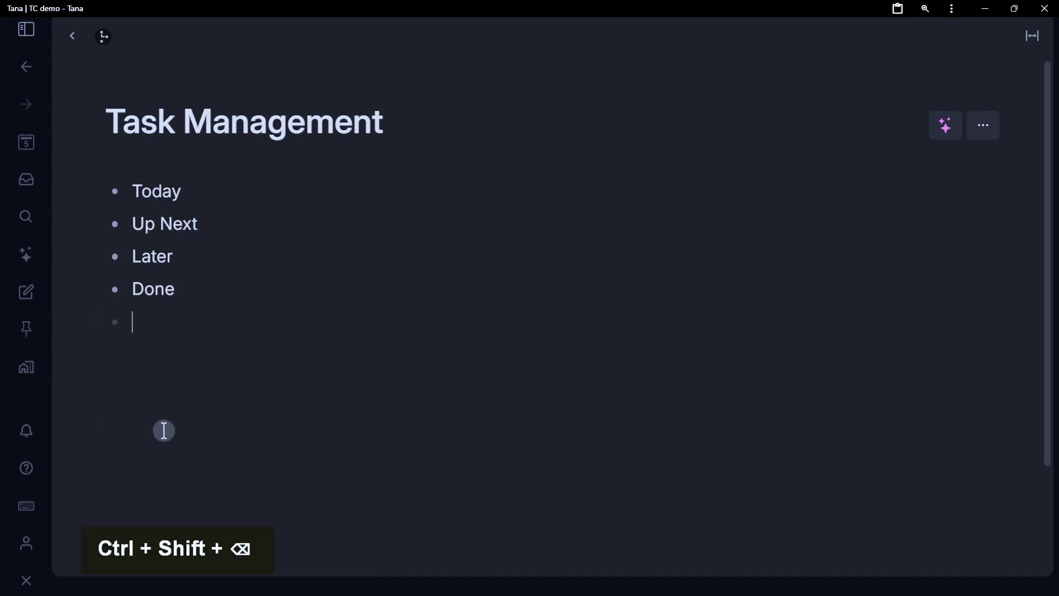
Expand "Today", add the child nodes "shower" and "buy milk", and collapse and re-expand it.
left_click_drag(156, 194, 175, 301)
key("Escape")
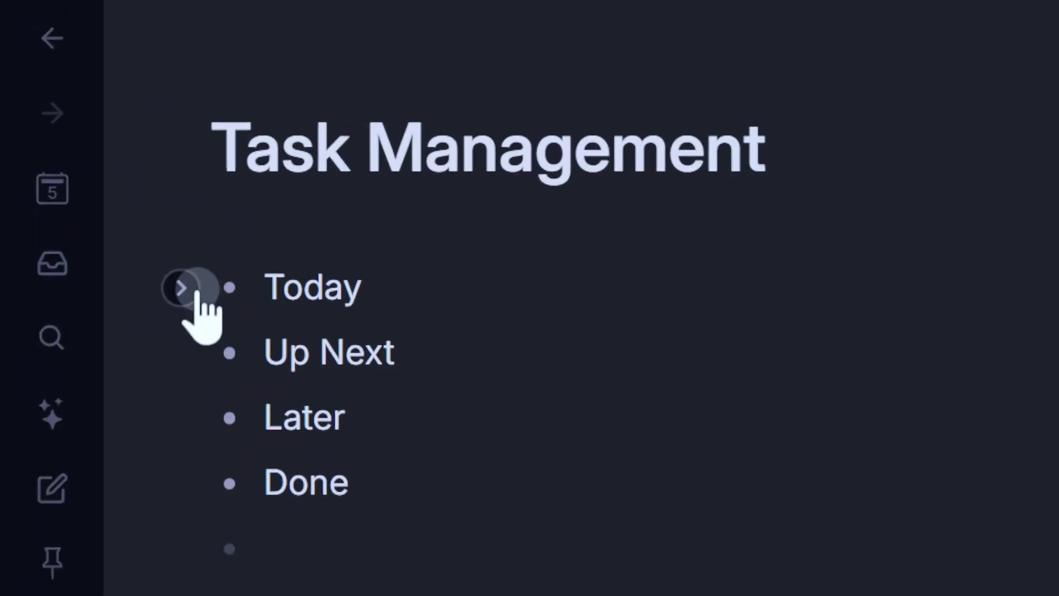
left_click(90, 191)
left_click(367, 364)
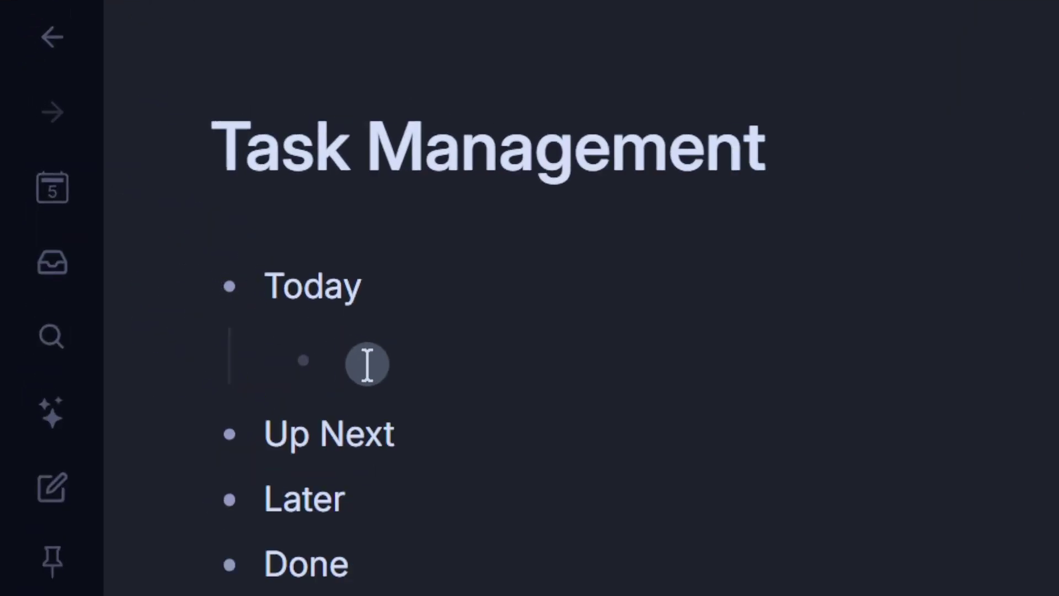
type("shower")
key("Return")
type("buy mi")
left_click(180, 293)
left_click(180, 293)
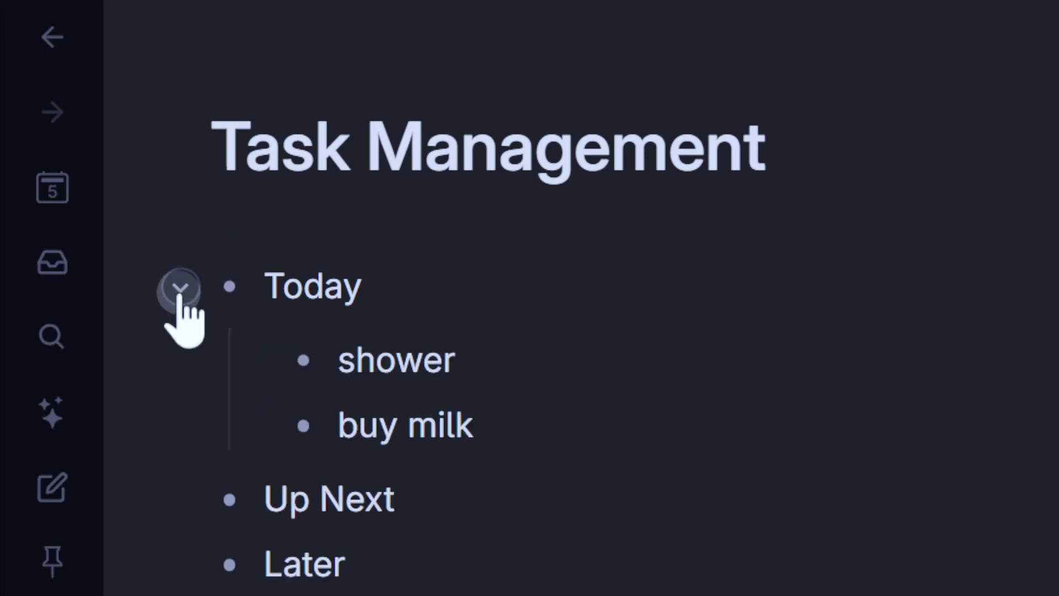
Add the child node "asdfasdf" under "Up Next", and collapse and re-expand "Up Next".
left_click(179, 498)
left_click(180, 235)
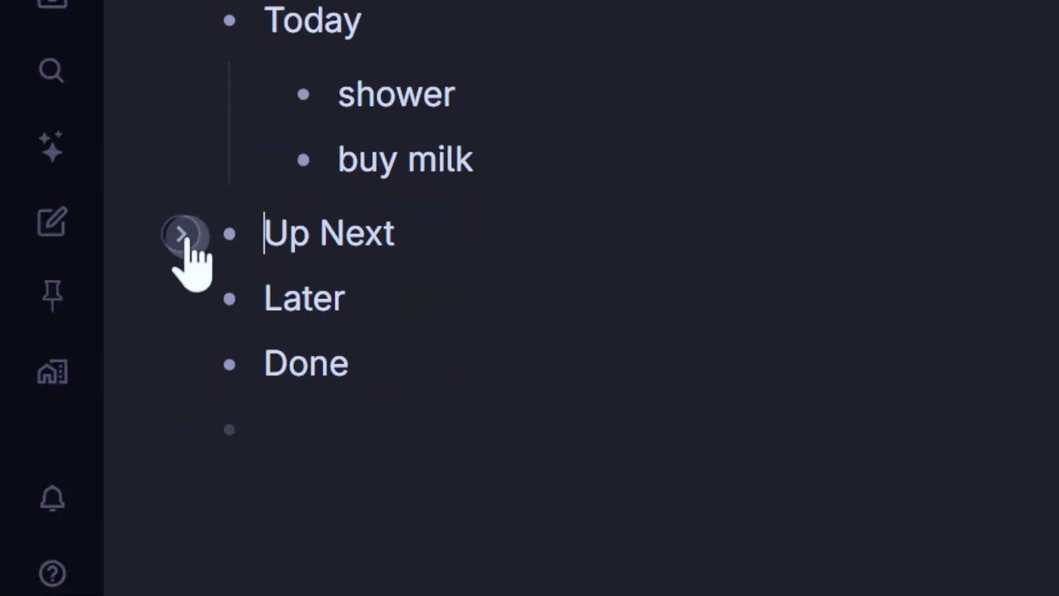
key("shift+Tab")
key("Tab")
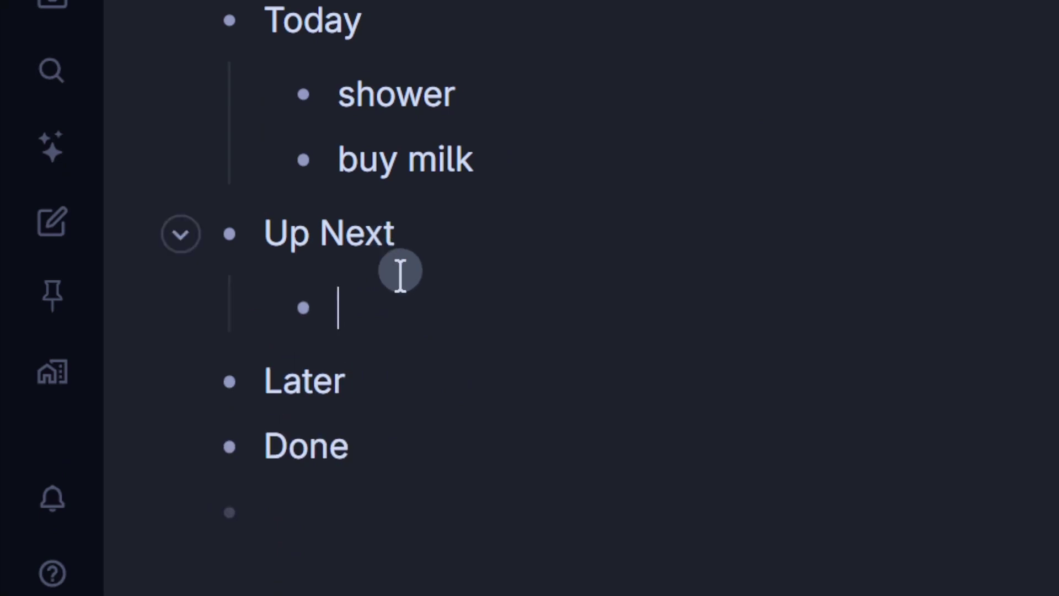
key("BackSpace")
key("Tab")
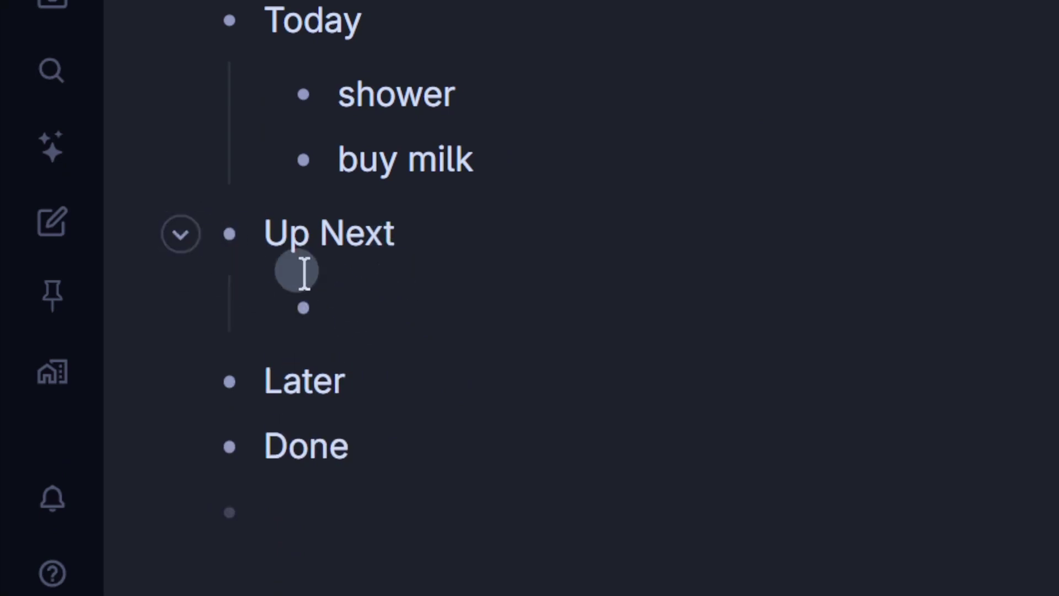
type("asdfasdf")
left_click(181, 237)
left_click(181, 236)
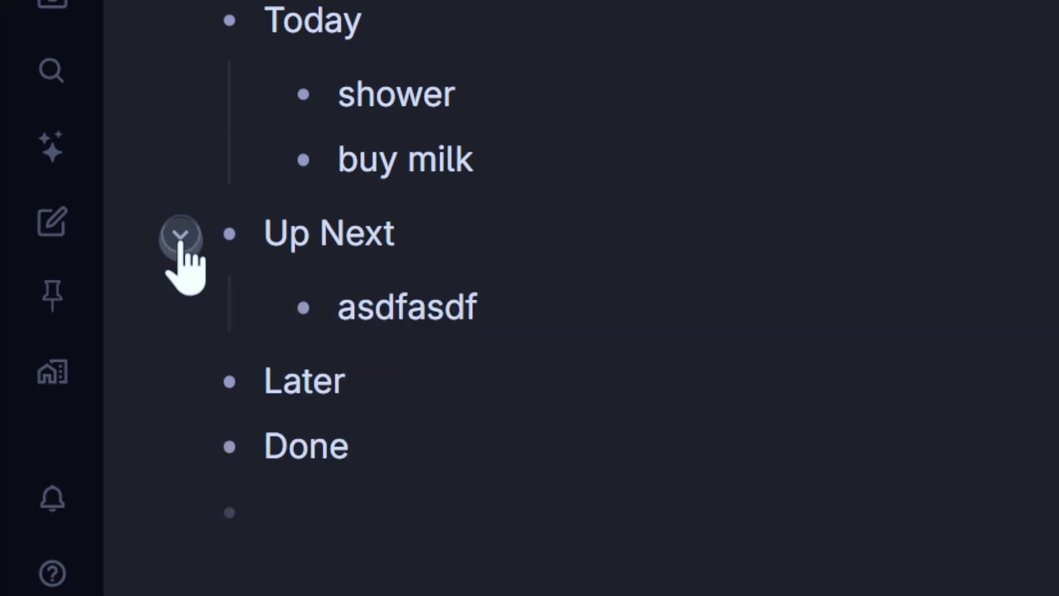
Replace the text of the child node under "Up Next" with "node", and clear it.
left_click(408, 325)
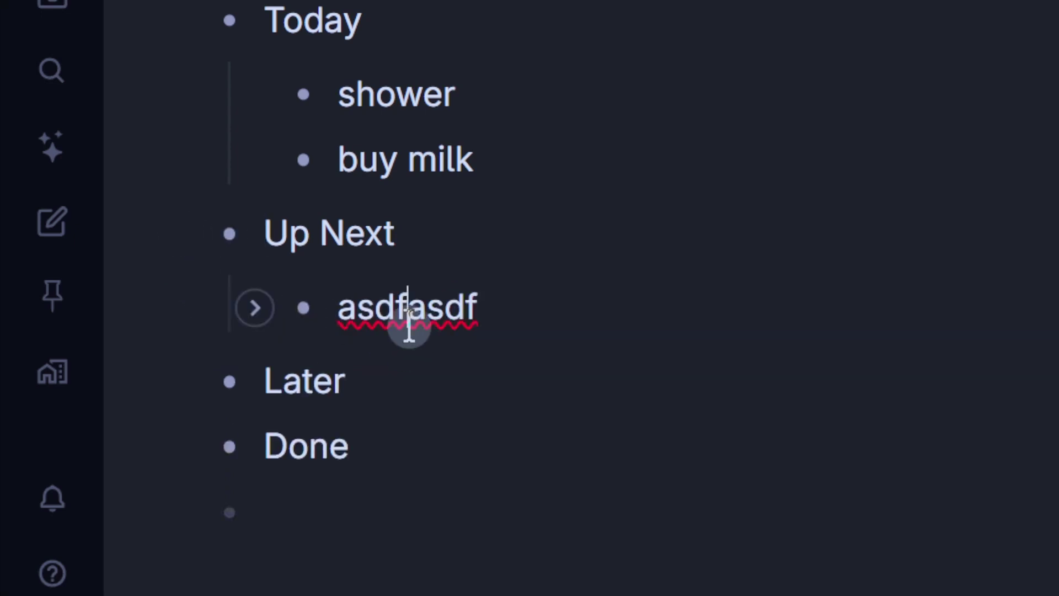
double_click(408, 326)
type("node")
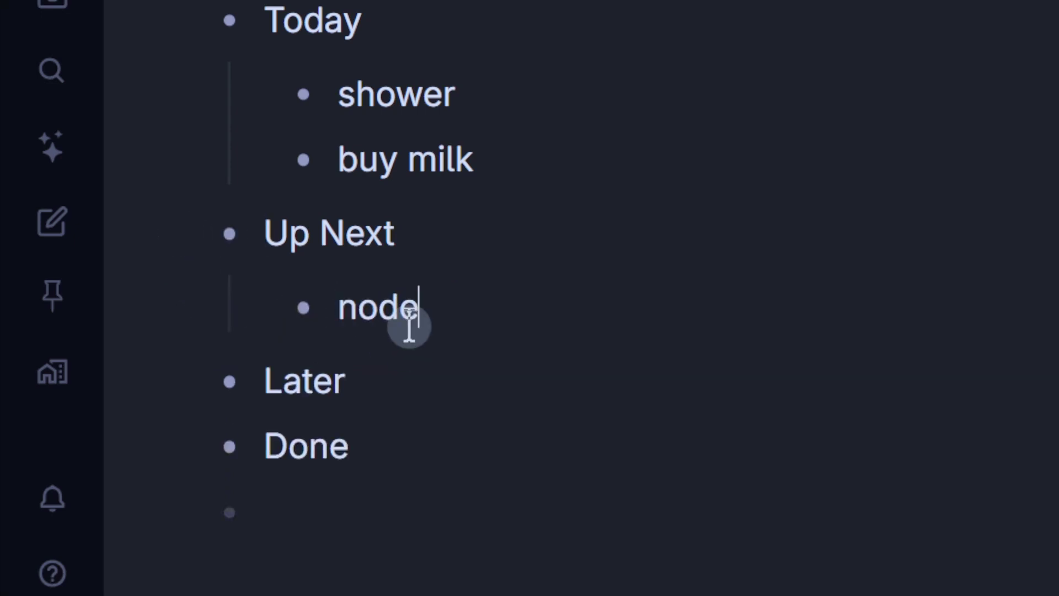
key("ctrl+a")
key("BackSpace")
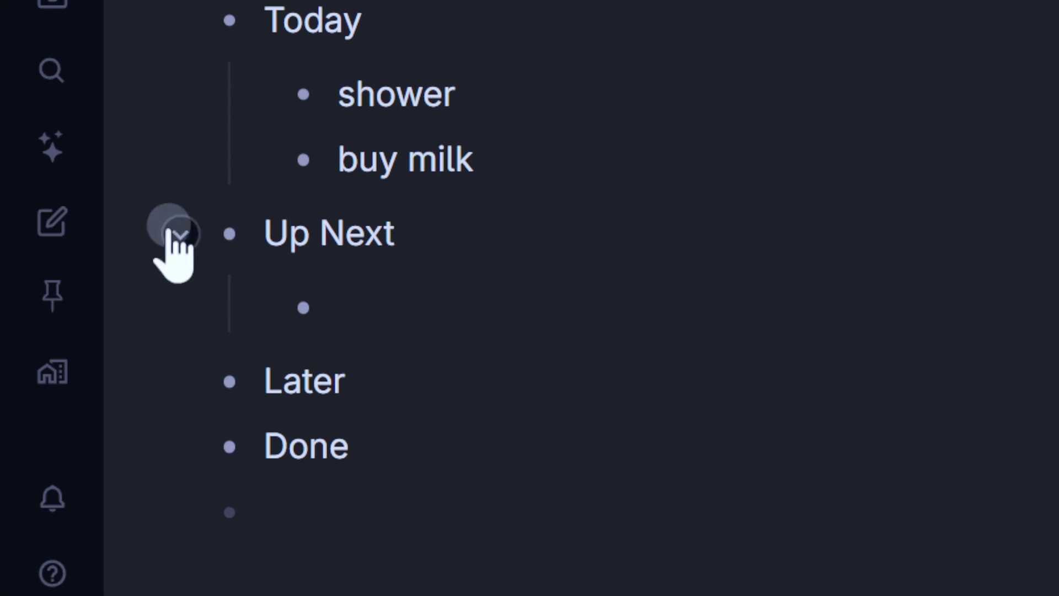
Delete the sample child nodes under "Today" and "Up Next", keeping only the four main nodes.
left_click(178, 233)
left_click(177, 233)
left_click(391, 159)
left_click_drag(390, 159, 382, 105)
key("BackSpace")
left_click(311, 154)
key("BackSpace")
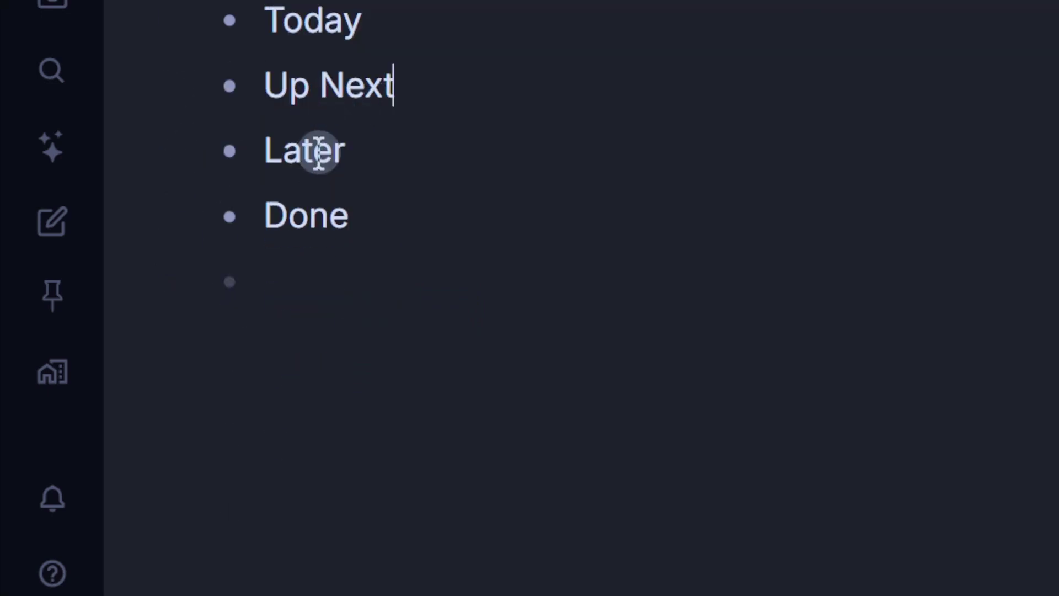
Expand "Today", paste the copied checkbox tasks beneath it as child nodes, and collapse it.
left_click(174, 15)
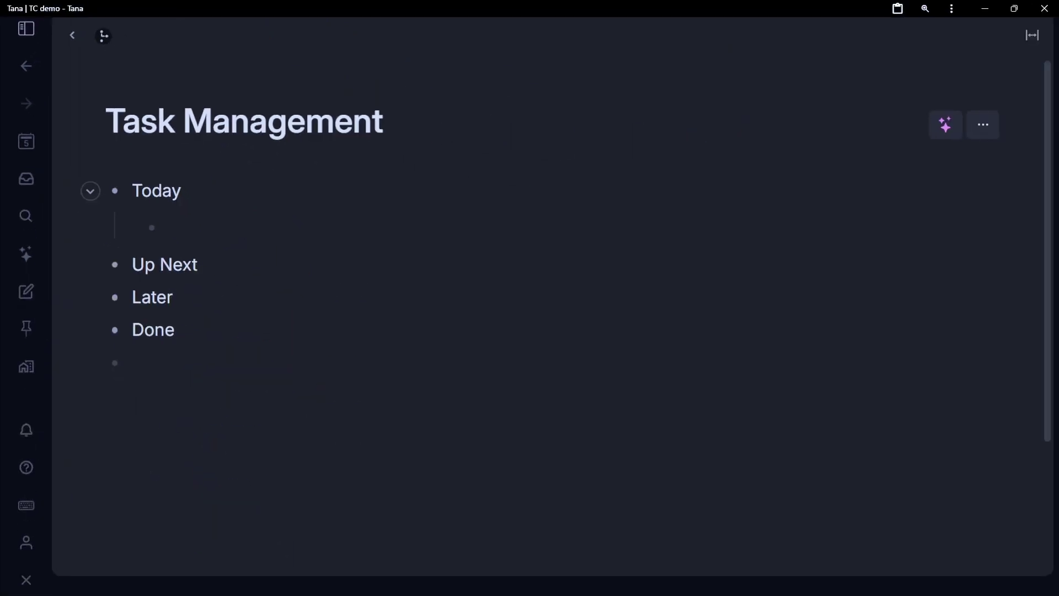
key("ctrl+v")
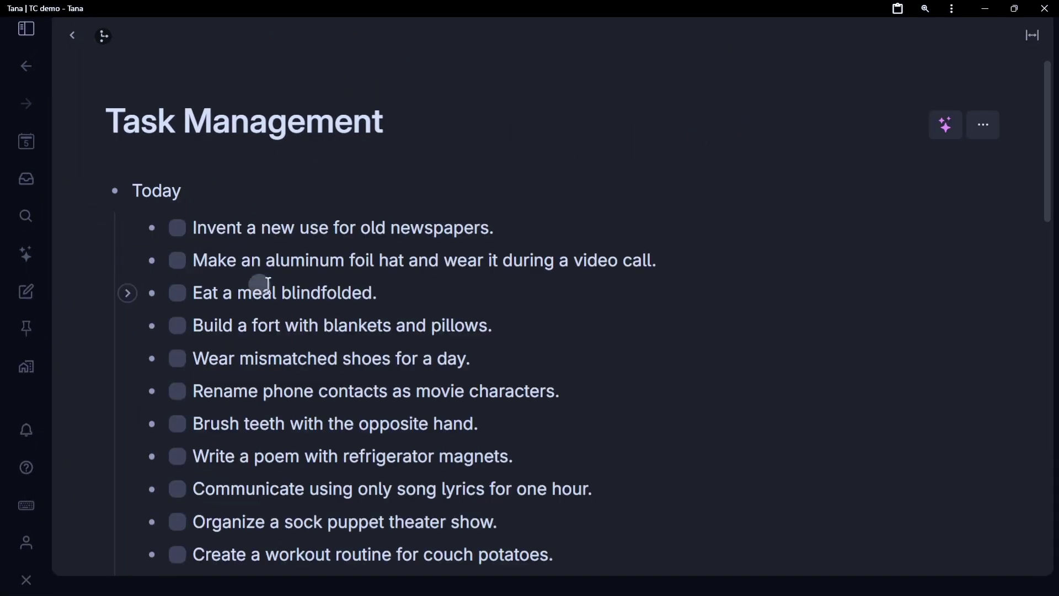
scroll(218, 274, "down", 10)
scroll(283, 262, "down", 6)
scroll(282, 253, "up", 16)
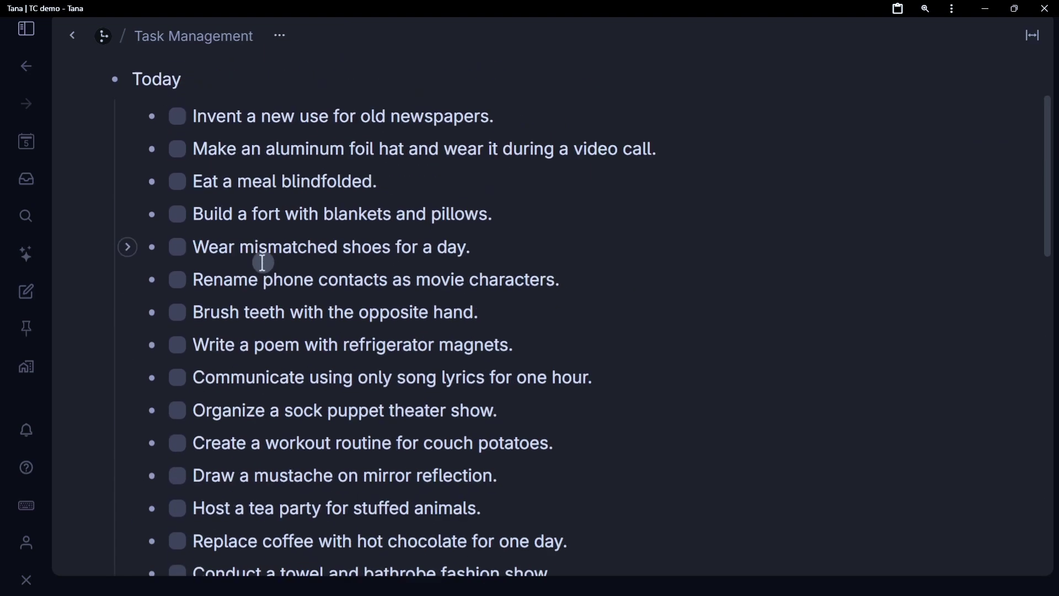
left_click(89, 191)
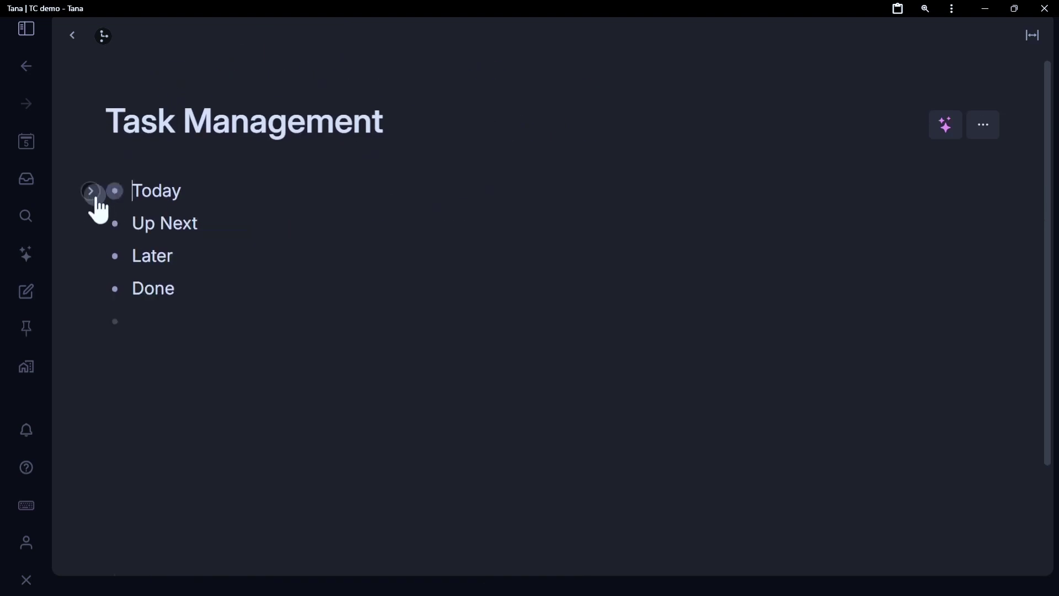
Enlarge the page zoom to 200%.
left_click(132, 219)
key("Escape")
left_click(171, 192)
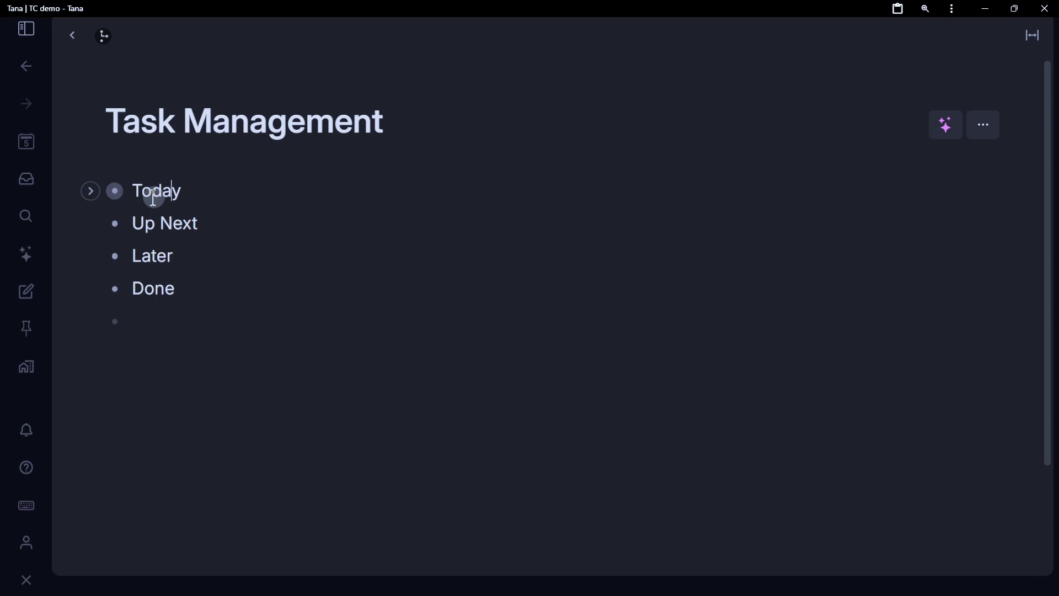
key("ctrl+equal")
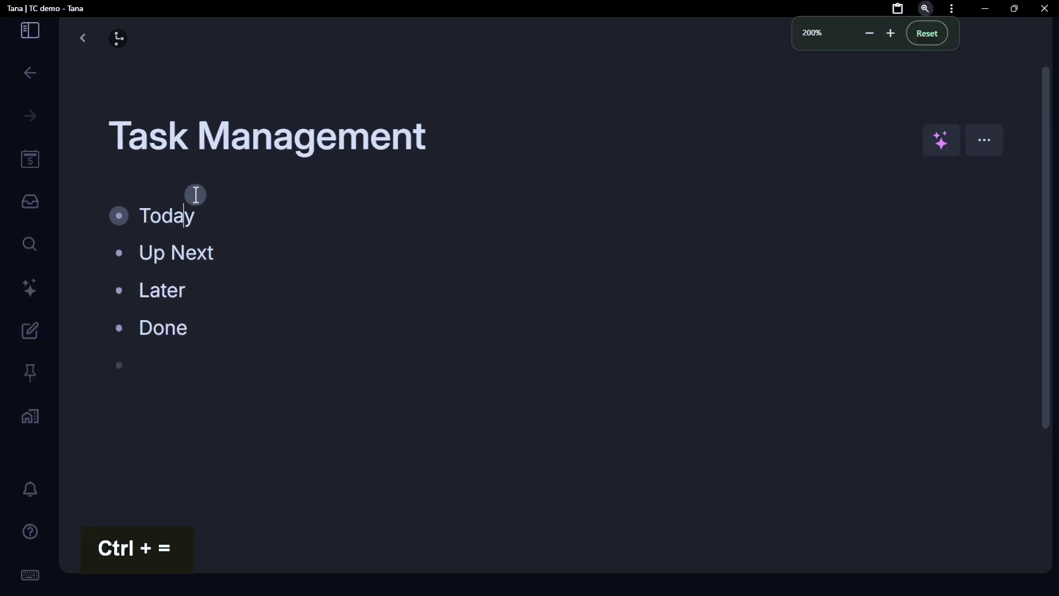
triple_click(203, 254)
left_click(236, 255)
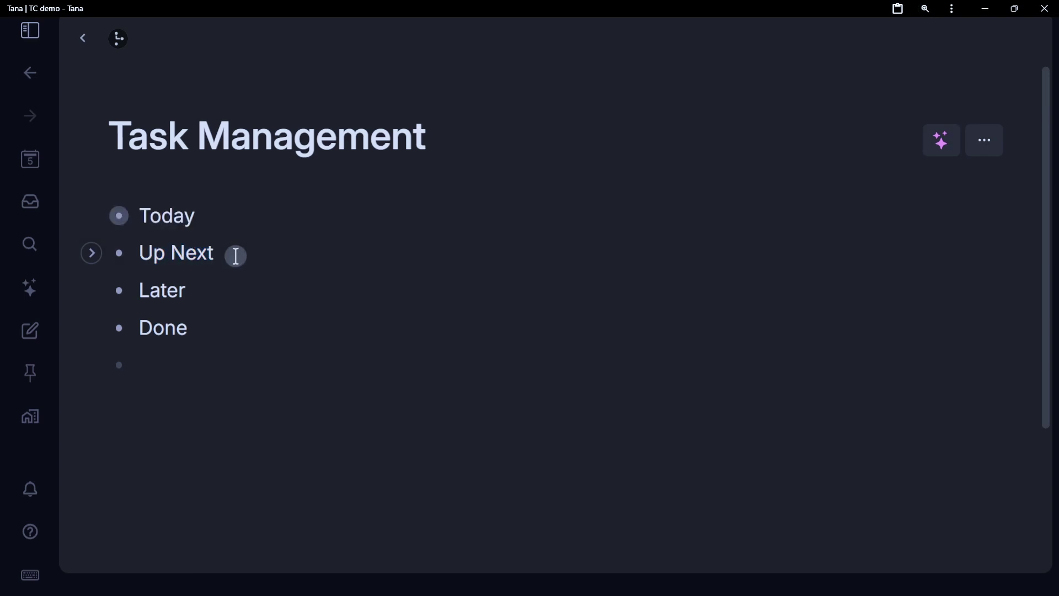
triple_click(203, 291)
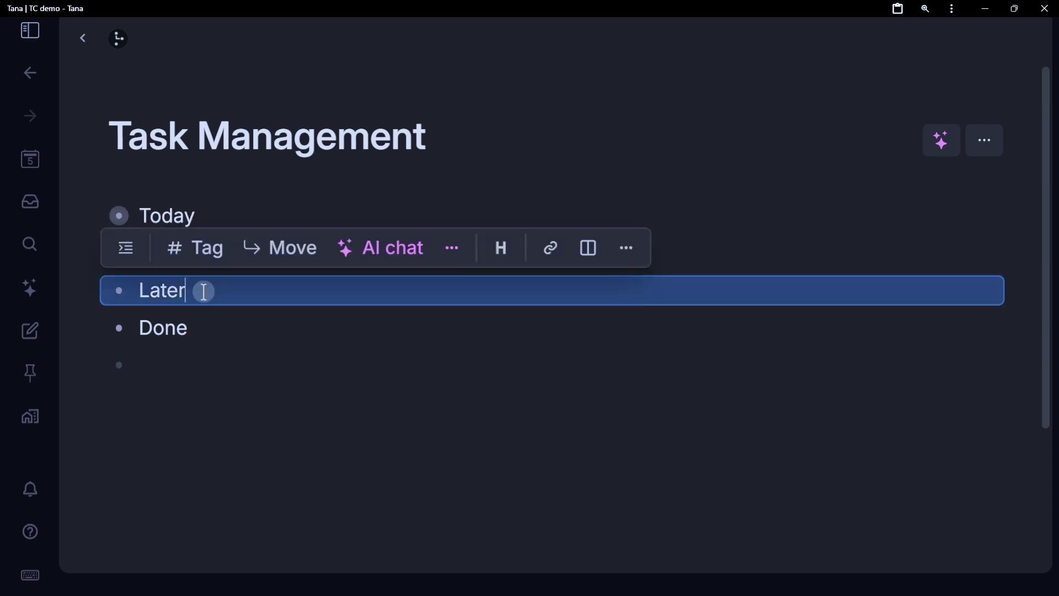
Reduce the page zoom one level and expand "Today" to show its checkbox tasks.
left_click(204, 291)
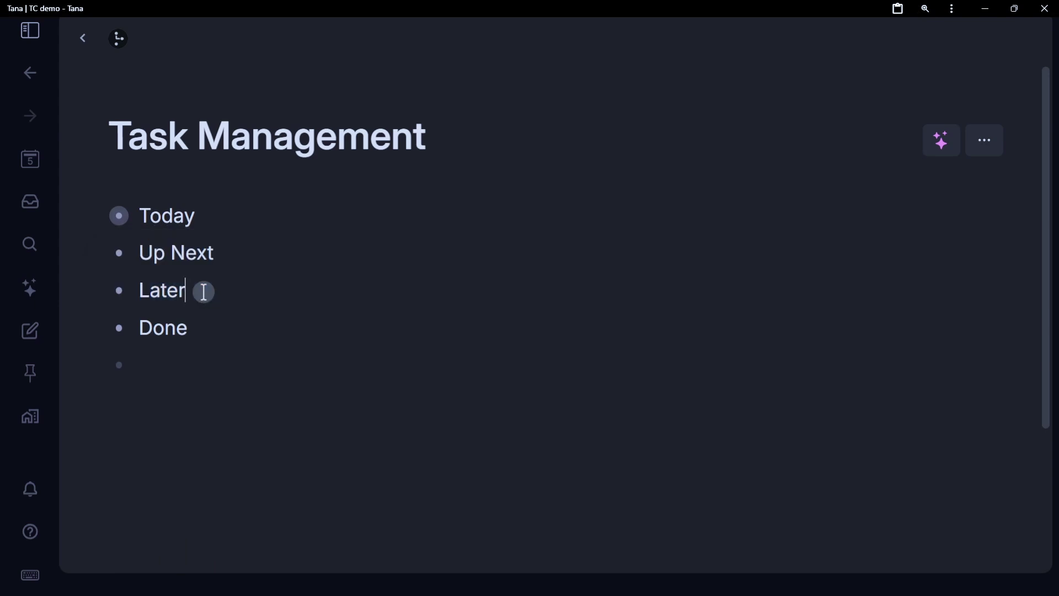
key("ctrl+minus")
left_click(165, 287)
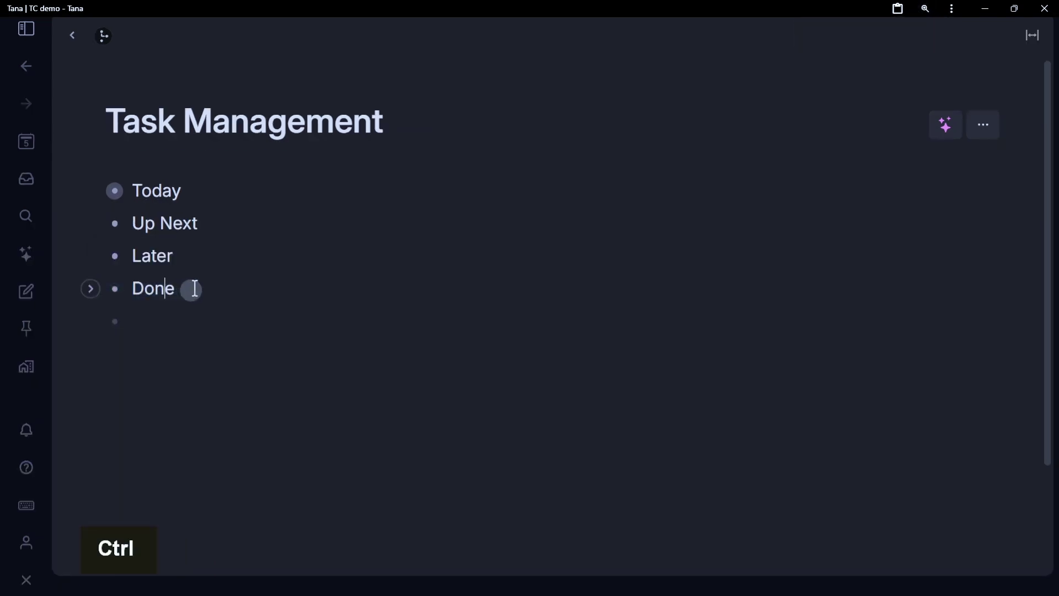
left_click(87, 191)
scroll(229, 241, "down", 2)
scroll(229, 235, "down", 3)
scroll(220, 208, "up", 3)
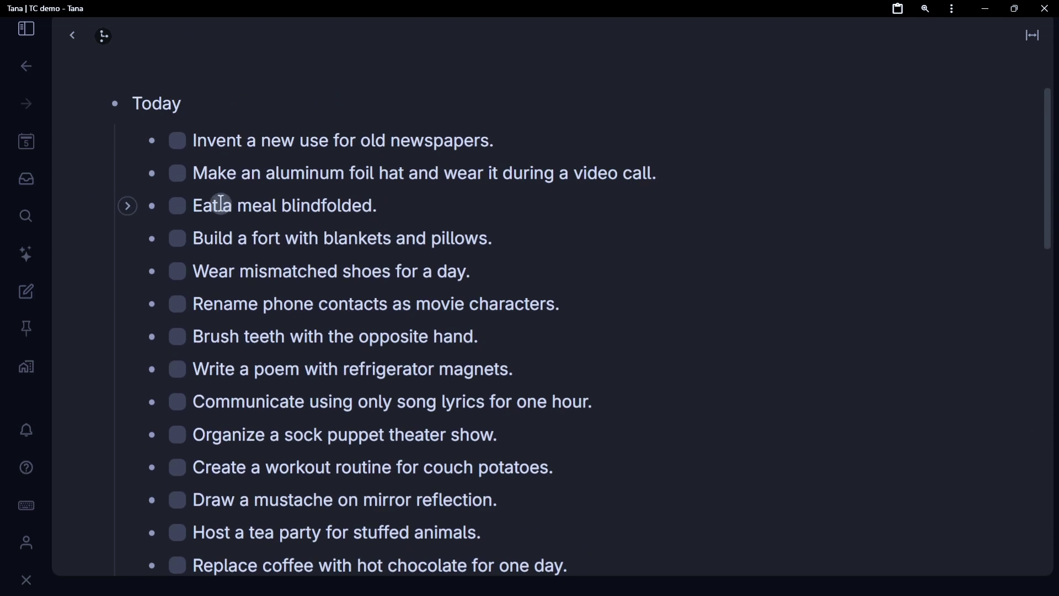
Reorder the task "Brush teeth with the opposite hand." to the first place under "Today".
left_click(302, 334)
key("alt+shift+Up")
key("alt+shift+Up")
key("alt+shift+Up")
key("alt+shift+Up")
key("alt+shift+Up")
key("alt+shift+Up")
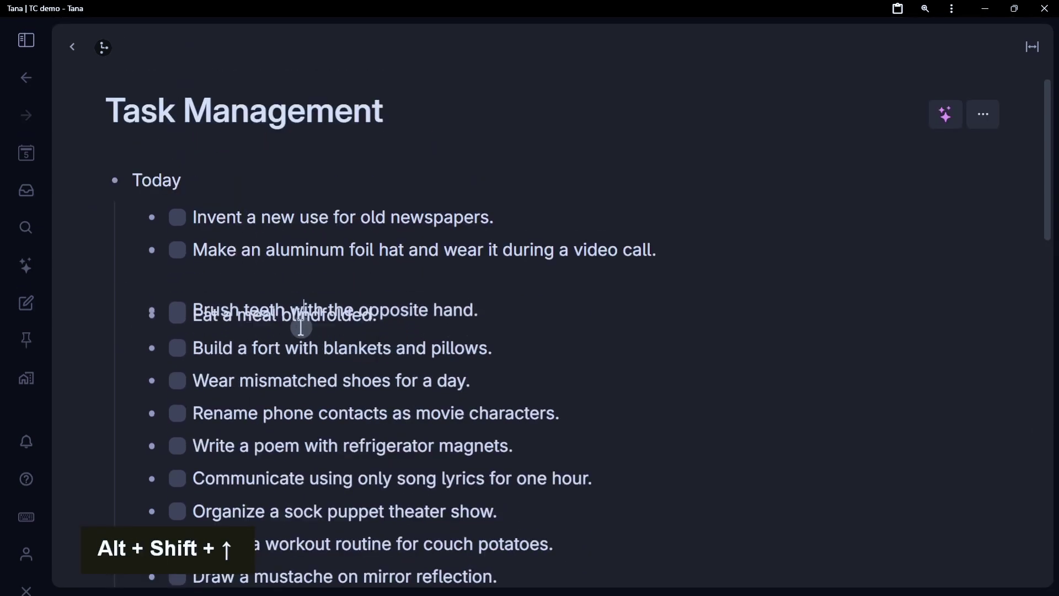
Reorder the task "Write a poem with refrigerator magnets." to the first place under "Today".
left_click(294, 473)
key("alt+shift+Up")
key("alt+shift+Up")
key("alt+shift+Up")
key("alt+shift+Up")
key("alt+shift+Up")
key("alt+shift+Up")
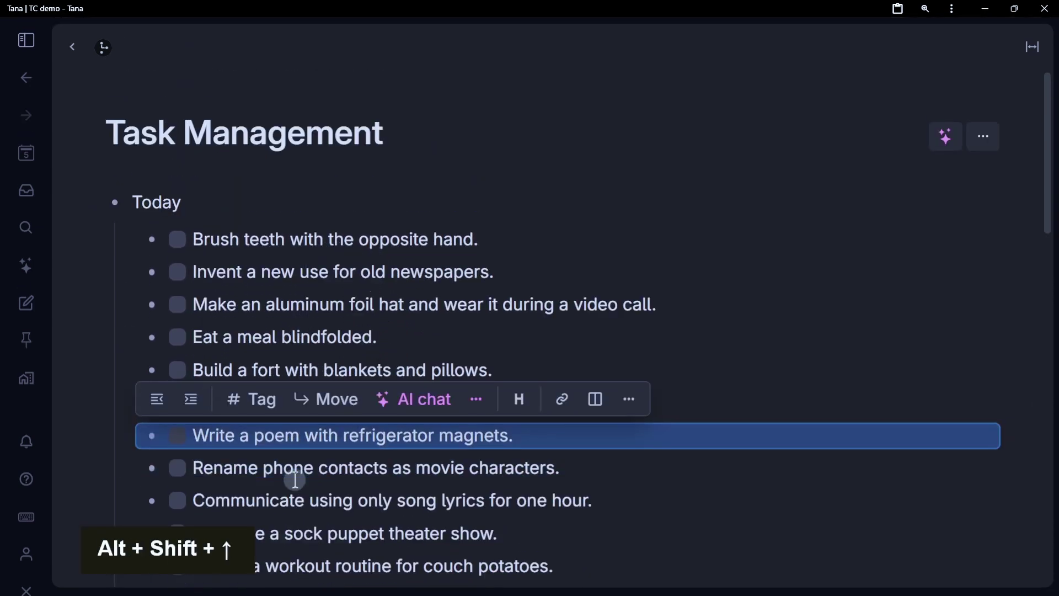
key("alt+shift+Up")
Cut all "Today" tasks from "Make an aluminum foil hat and wear it during a video call." through "Invent and name a new dance move.".
left_click(268, 319)
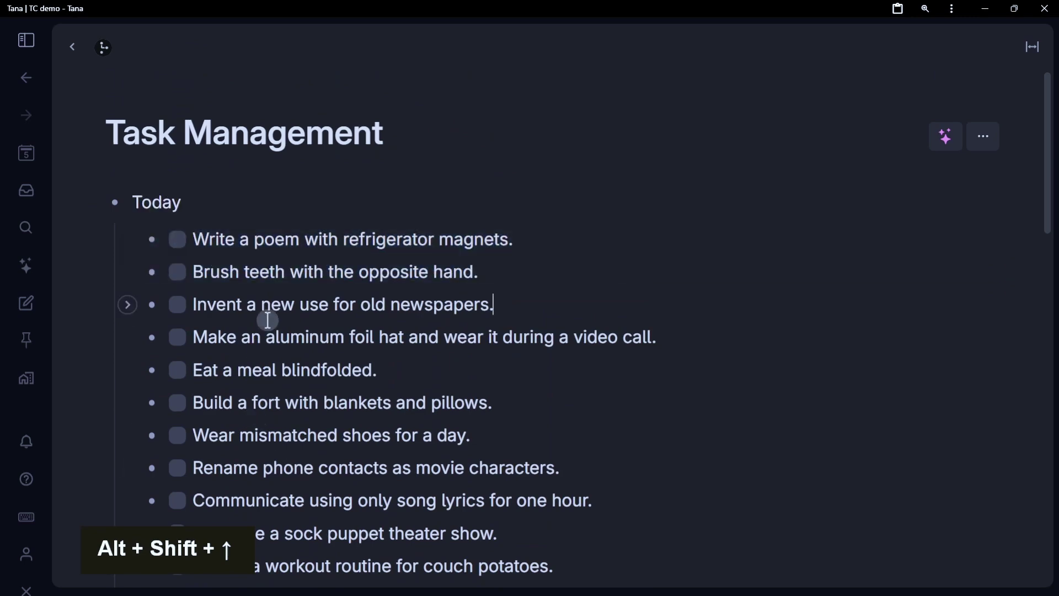
left_click_drag(262, 236, 265, 317)
left_click(608, 339)
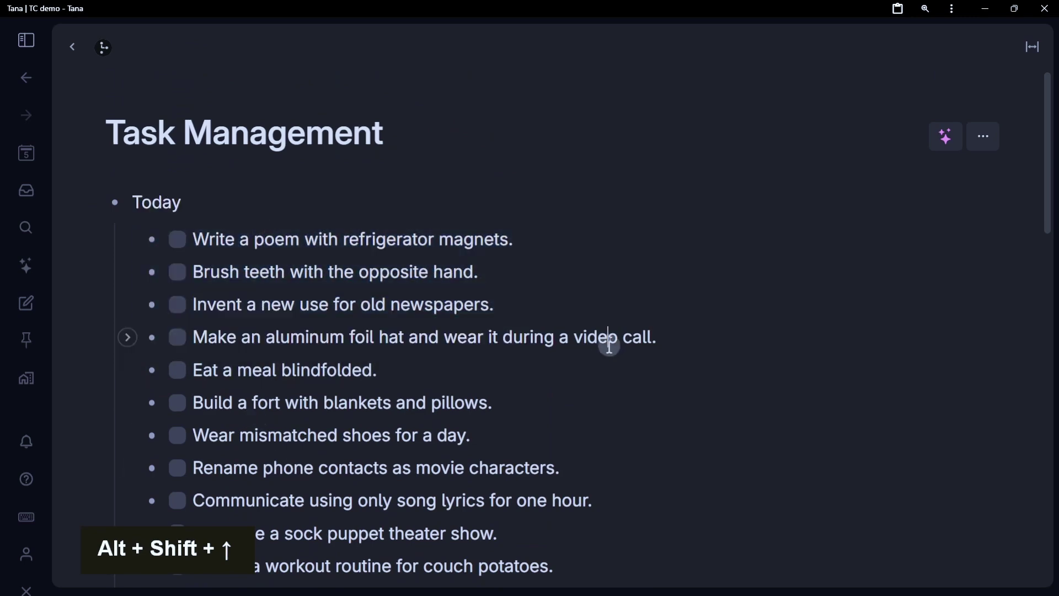
left_click(455, 338)
left_click_drag(455, 341, 317, 492)
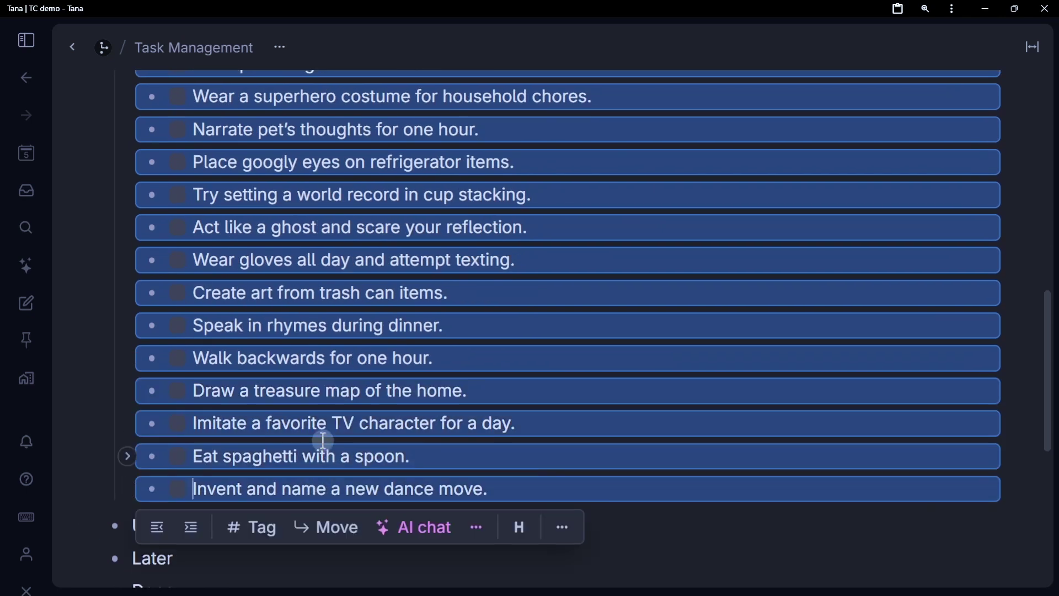
scroll(322, 440, "up", 10)
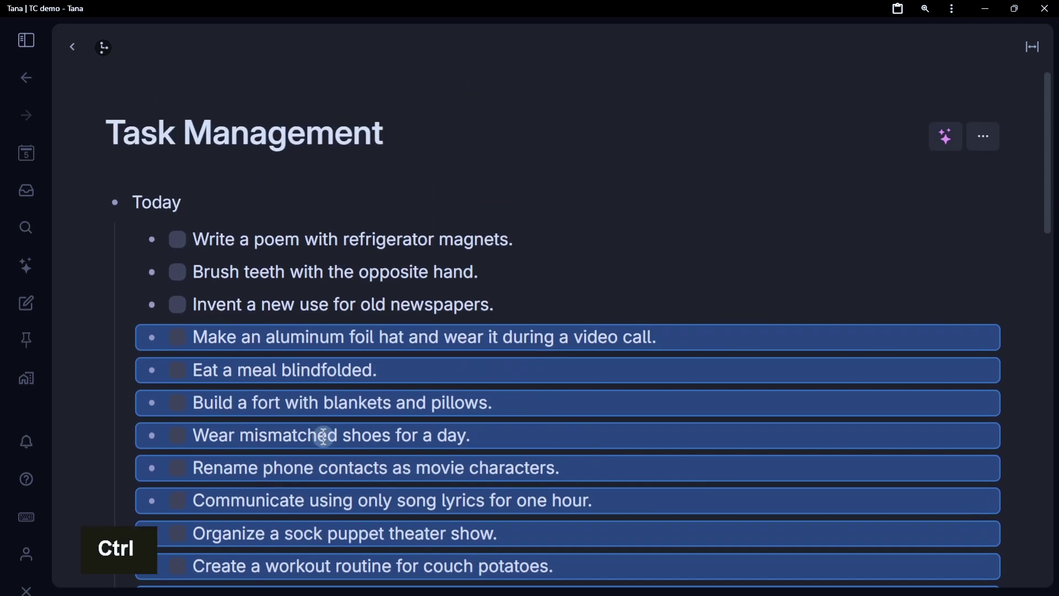
key("ctrl+x")
Expand "Up Next" and paste the cut tasks beneath it as child nodes.
left_click(91, 342)
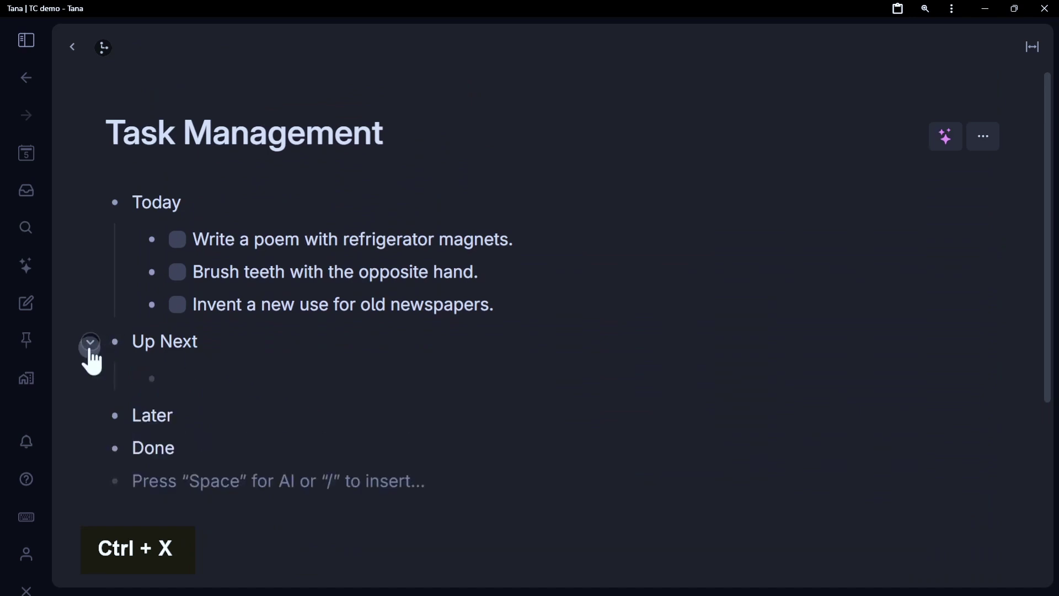
left_click(204, 382)
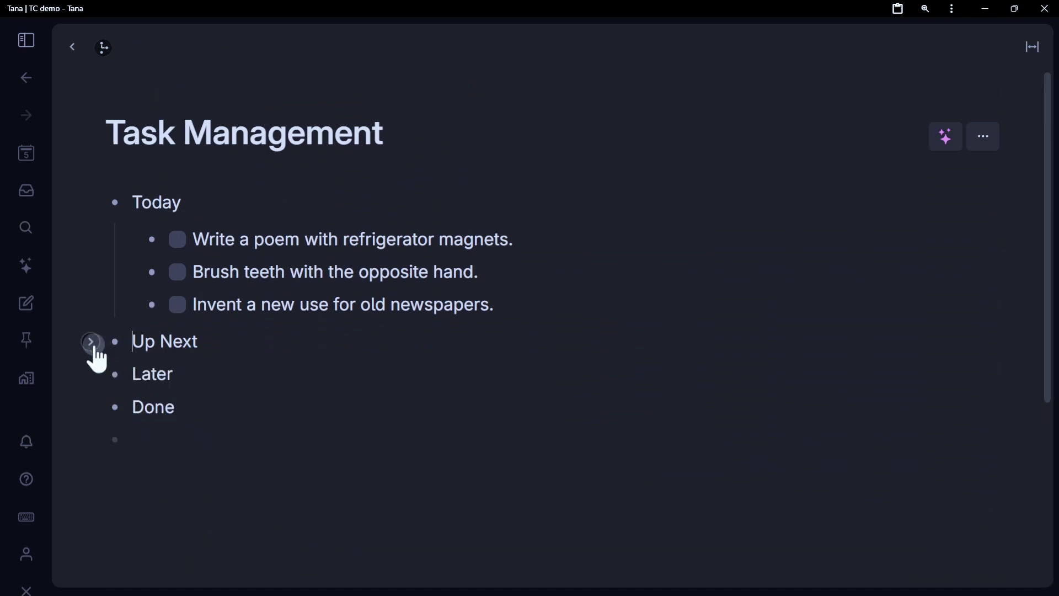
left_click(90, 343)
left_click(177, 301)
left_click(336, 353)
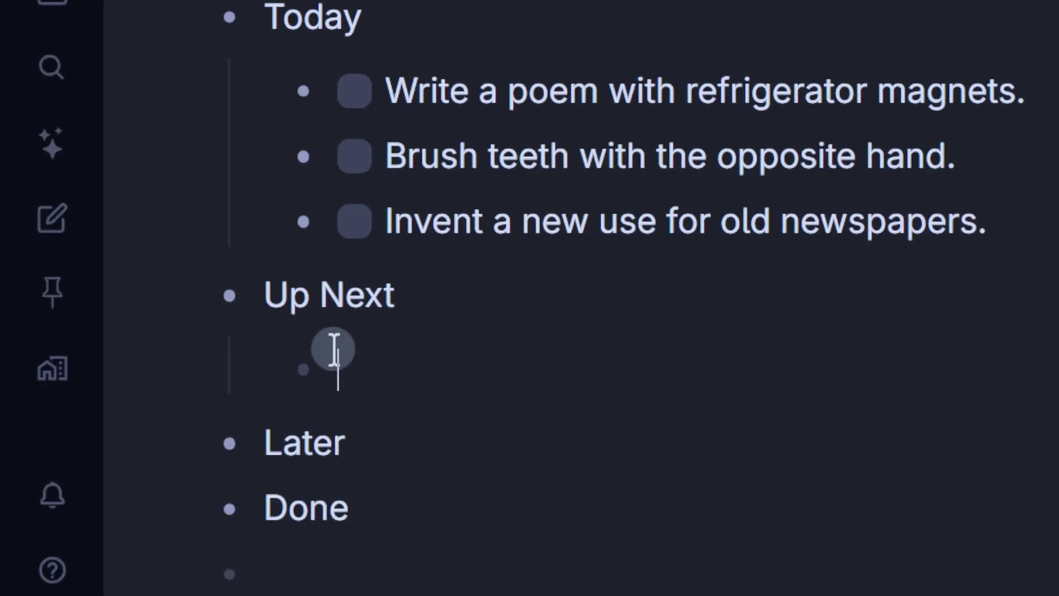
left_click(264, 295)
left_click(396, 370)
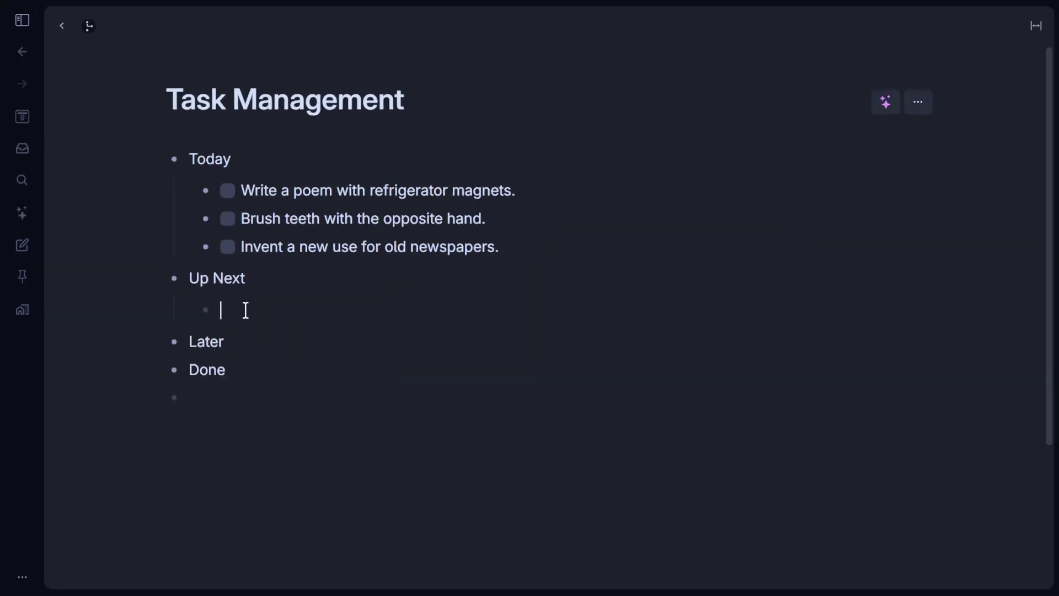
key("ctrl+v")
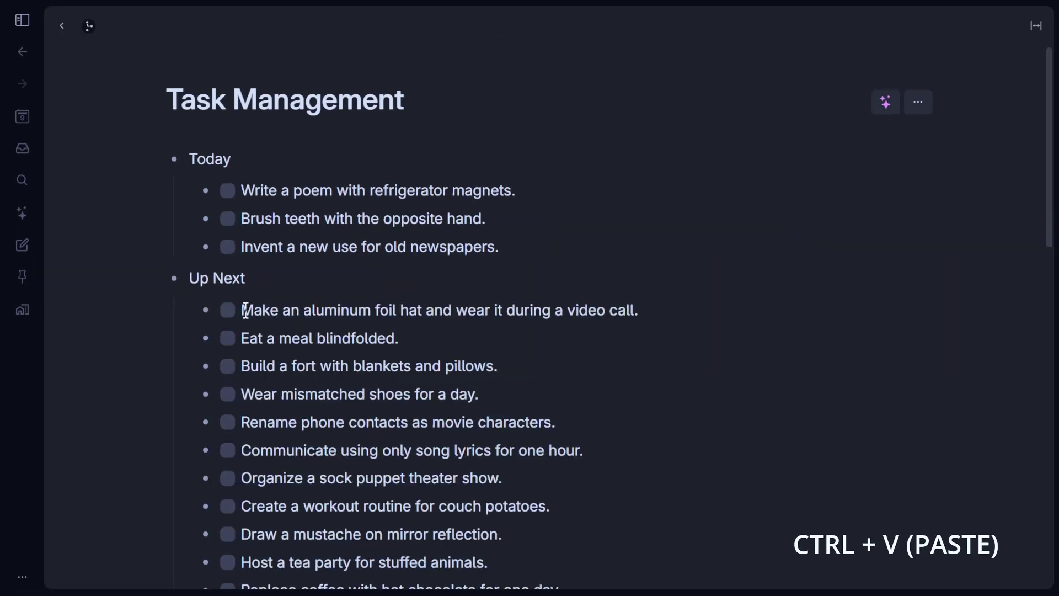
Move the "Up Next" tasks from "Create a workout routine for couch potatoes." through "Invent and name a new dance move." to under "Later".
scroll(245, 310, "down", 5)
scroll(245, 310, "up", 3)
left_click_drag(258, 332, 273, 514)
scroll(267, 479, "down", 1)
scroll(268, 479, "down", 5)
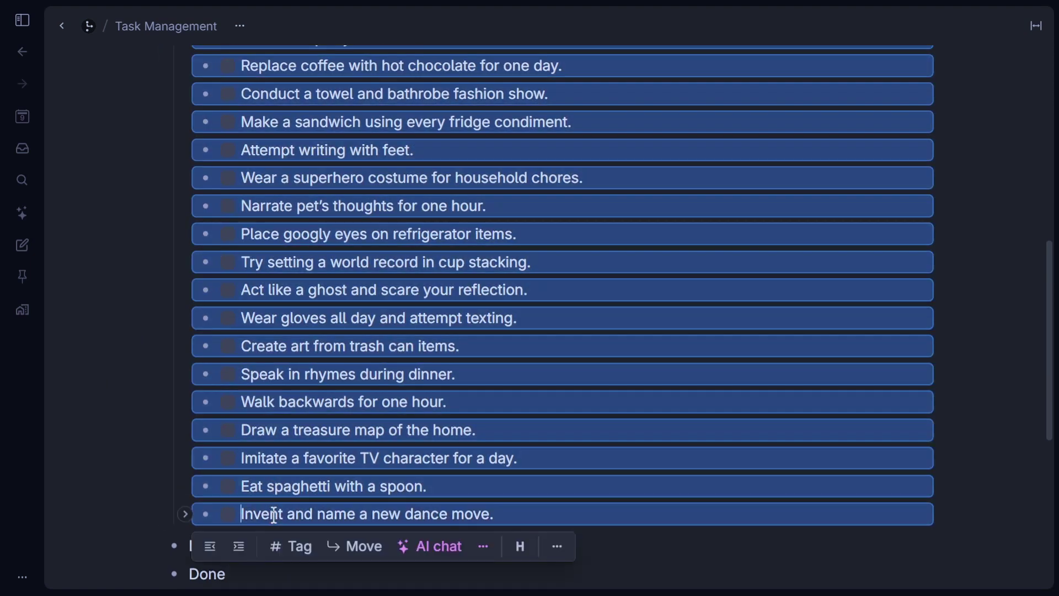
key("ctrl+x")
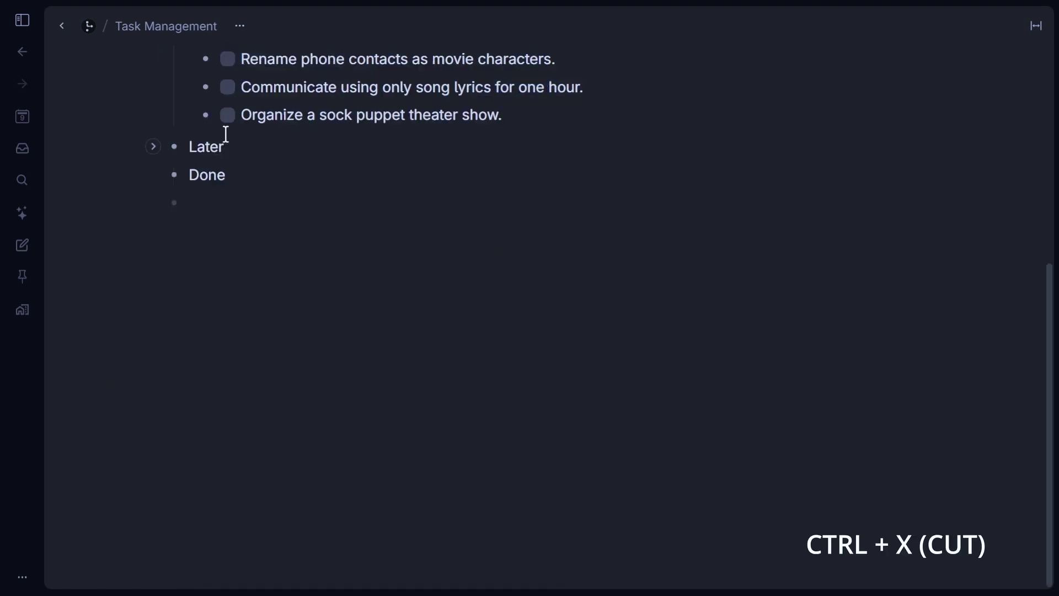
left_click(230, 150)
left_click(152, 147)
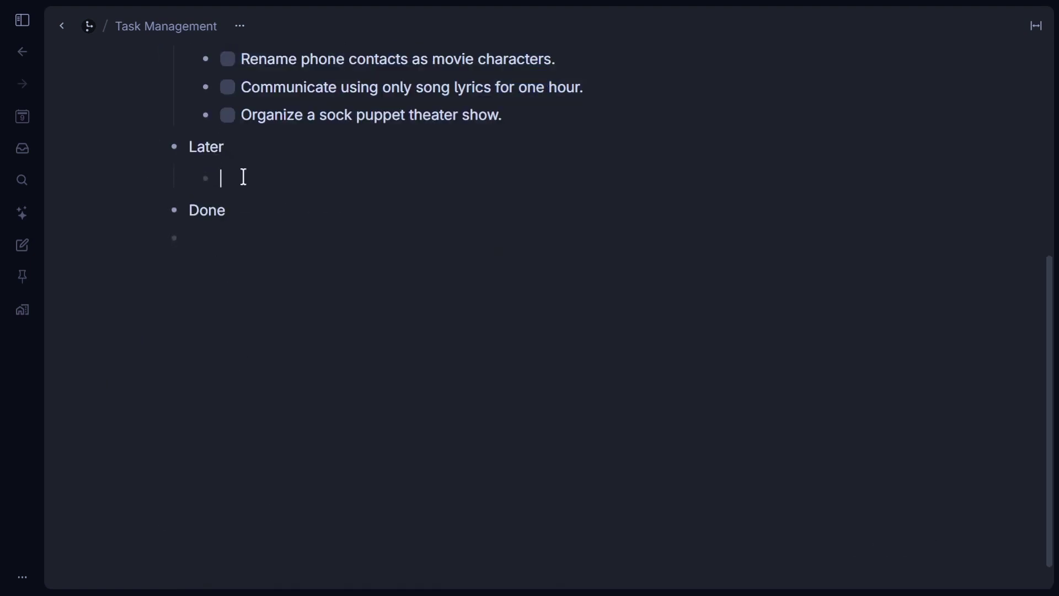
key("ctrl+v")
Collapse the "Later", "Up Next" and "Today" nodes.
scroll(246, 176, "up", 4)
left_click(154, 497)
left_click(154, 497)
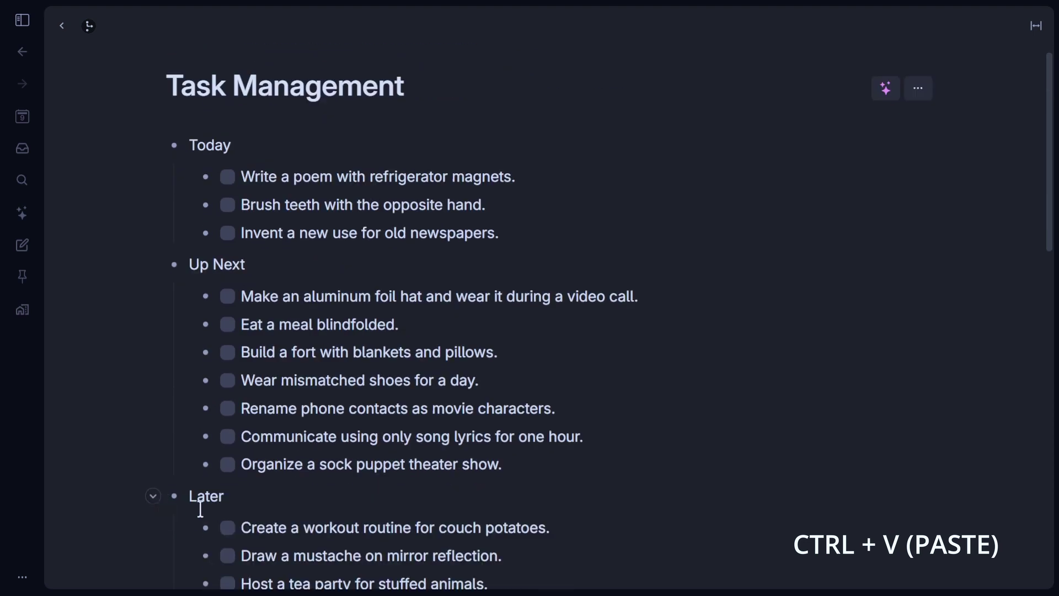
scroll(201, 506, "down", 2)
left_click(230, 325)
key("shift+Up")
left_click(245, 325)
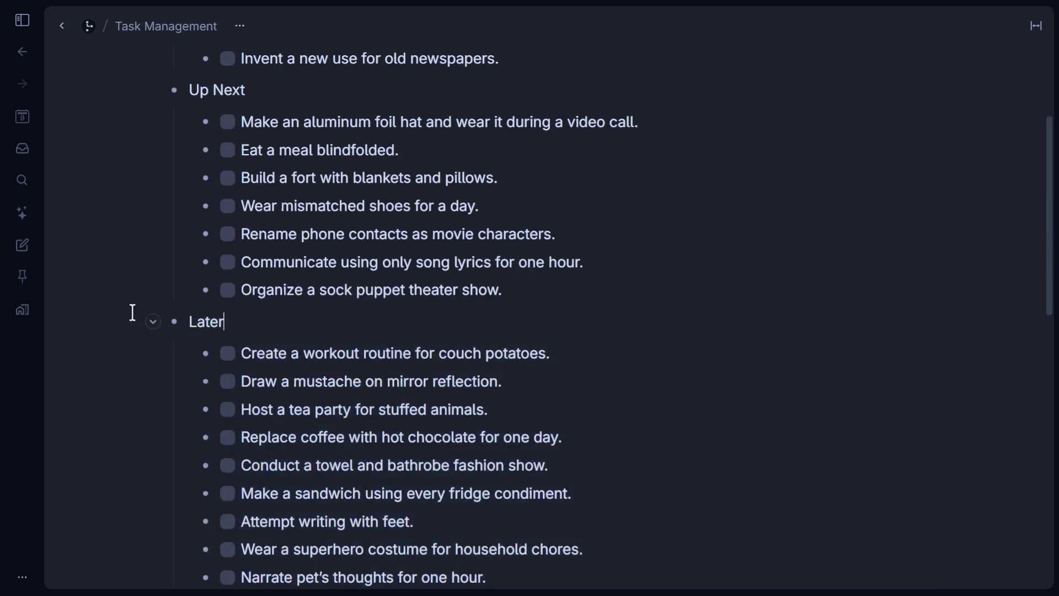
left_click(153, 321)
scroll(152, 314, "up", 3)
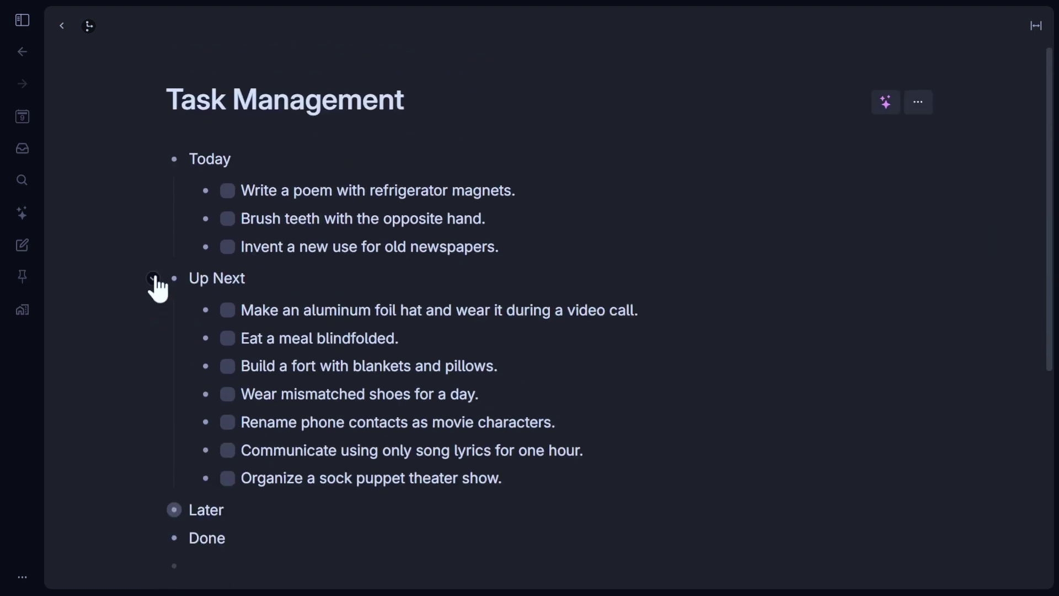
left_click(154, 278)
left_click(154, 161)
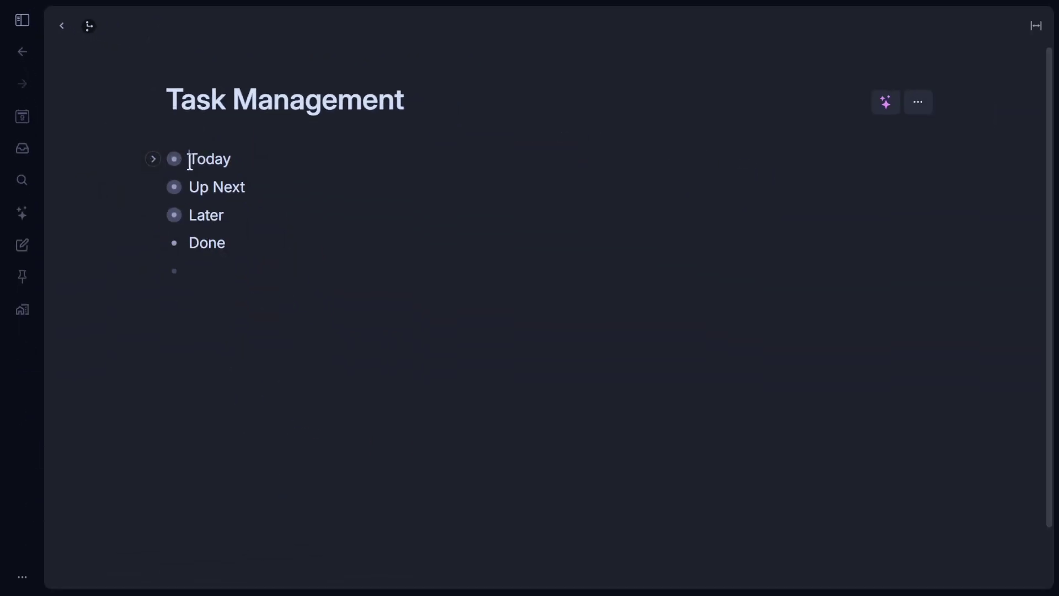
View the "Today" tasks in place and on the node's own page, and return to the collapsed Task Management list.
key("ctrl+Down")
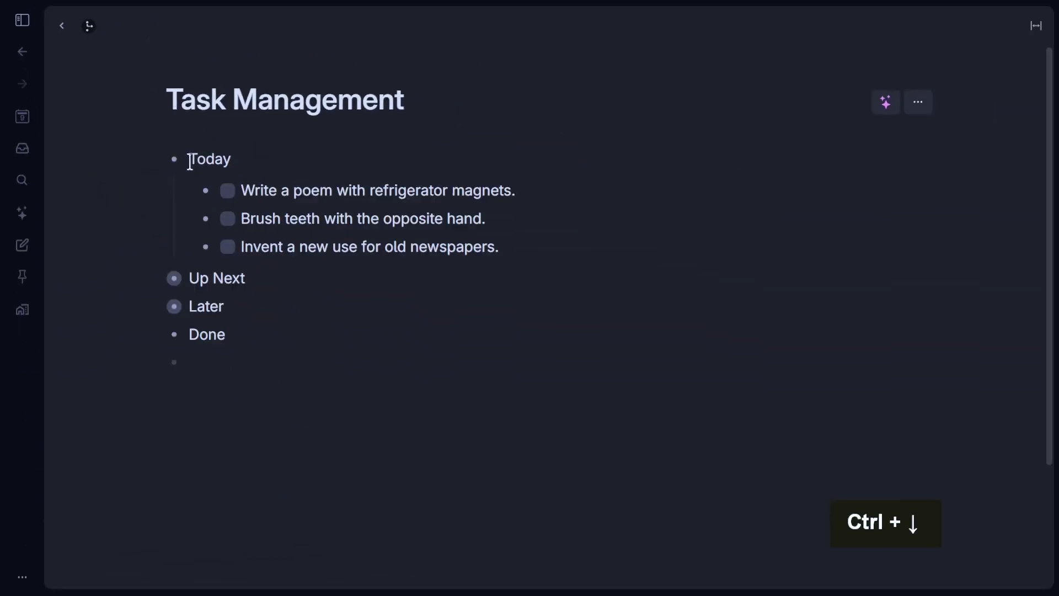
key("ctrl+Up")
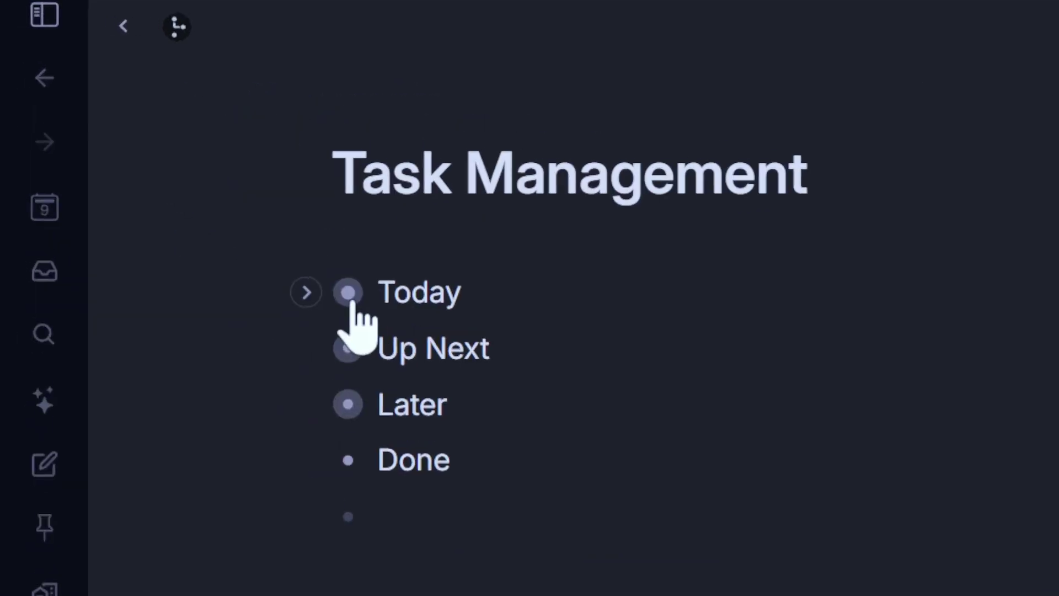
mouse_move(353, 304)
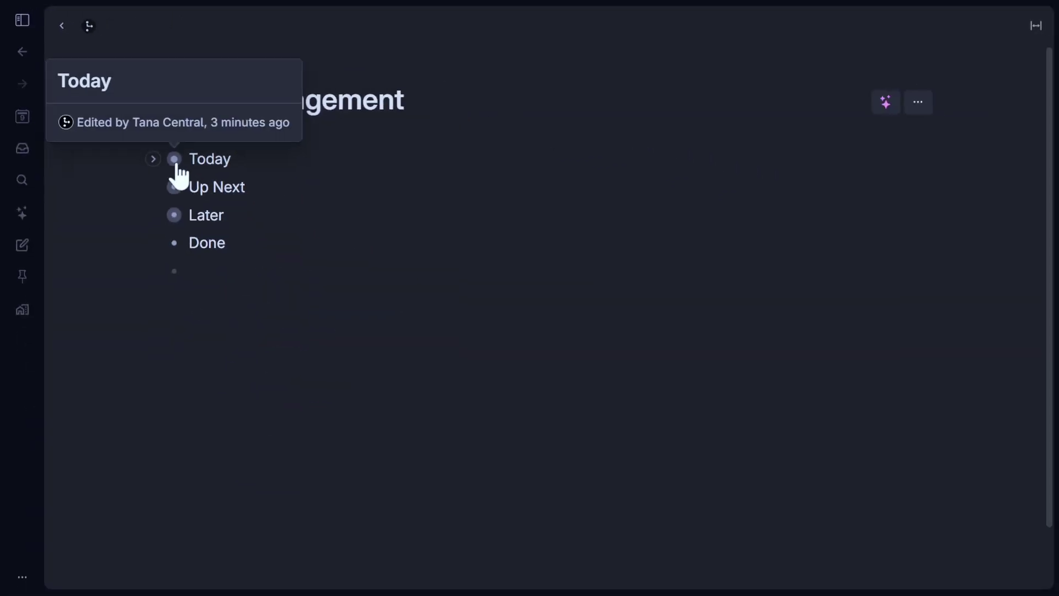
left_click(175, 161)
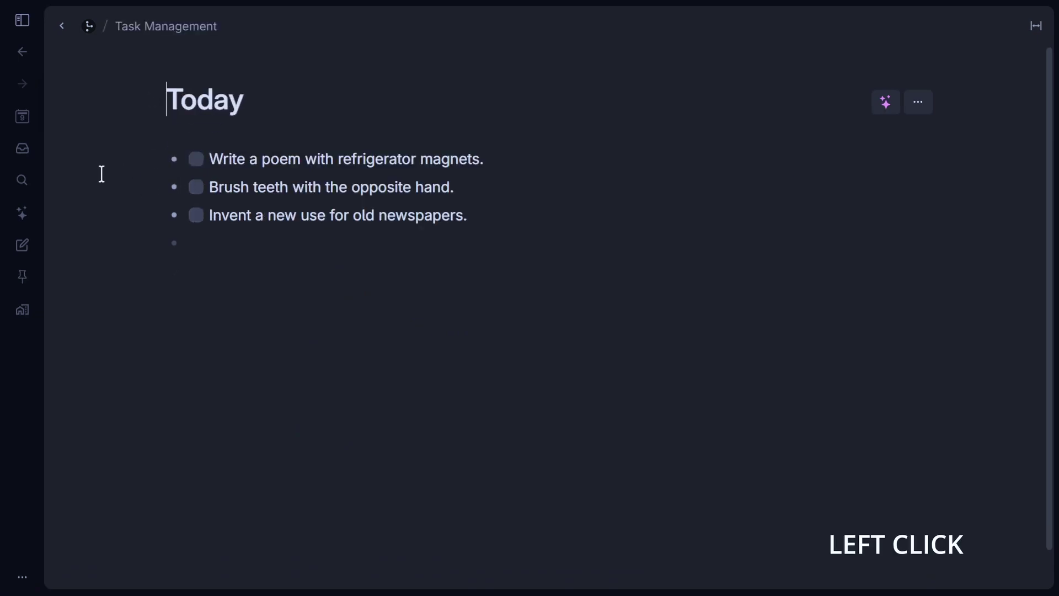
left_click(62, 26)
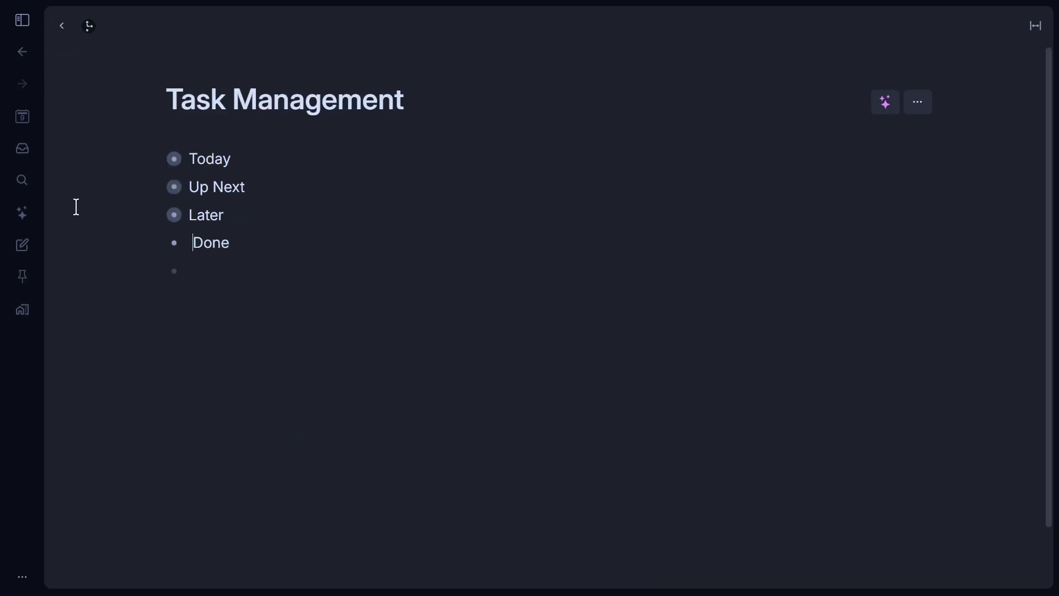
View "Today" in a panel beside the Task Management page, and close that panel.
left_click(174, 160, "ctrl")
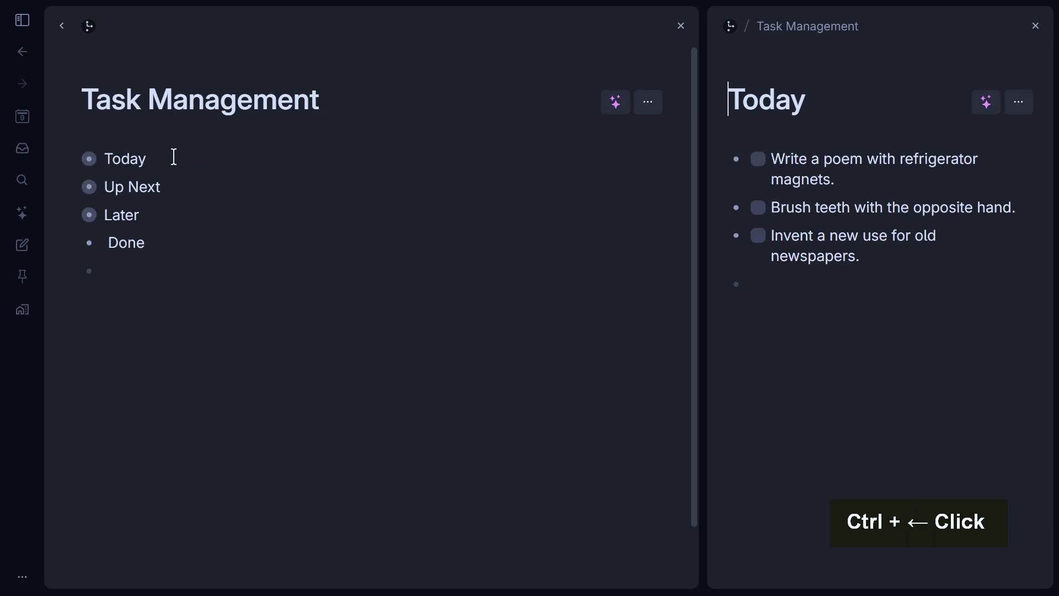
left_click(1035, 26)
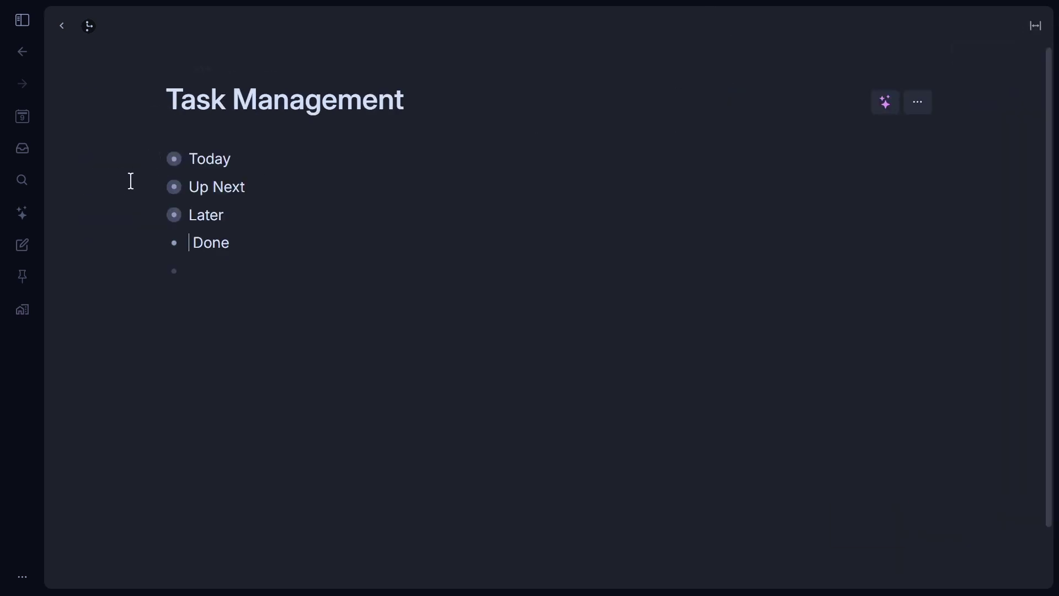
left_click(175, 160, "ctrl")
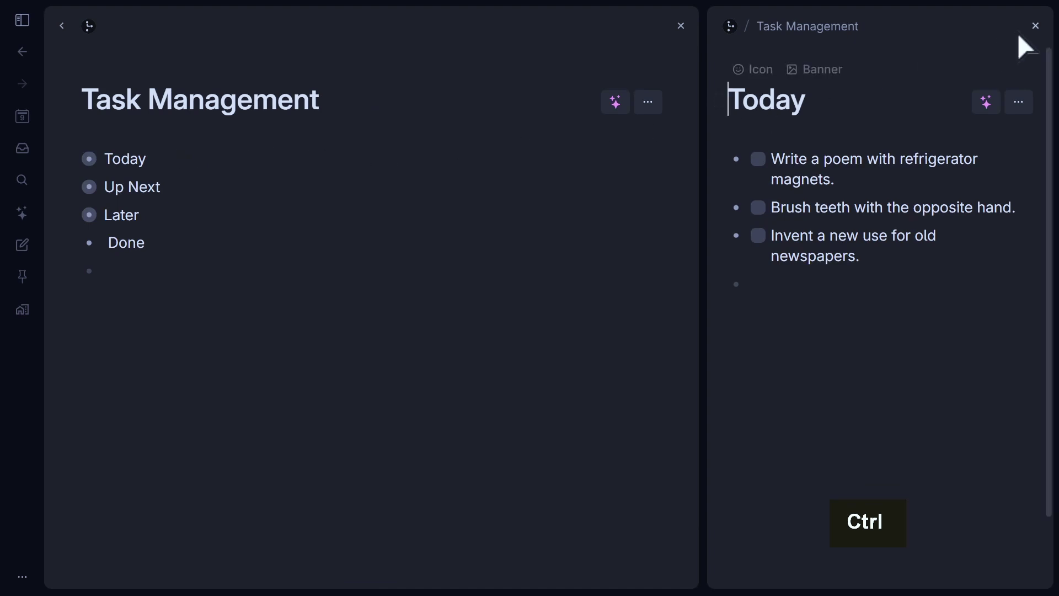
left_click(1035, 26)
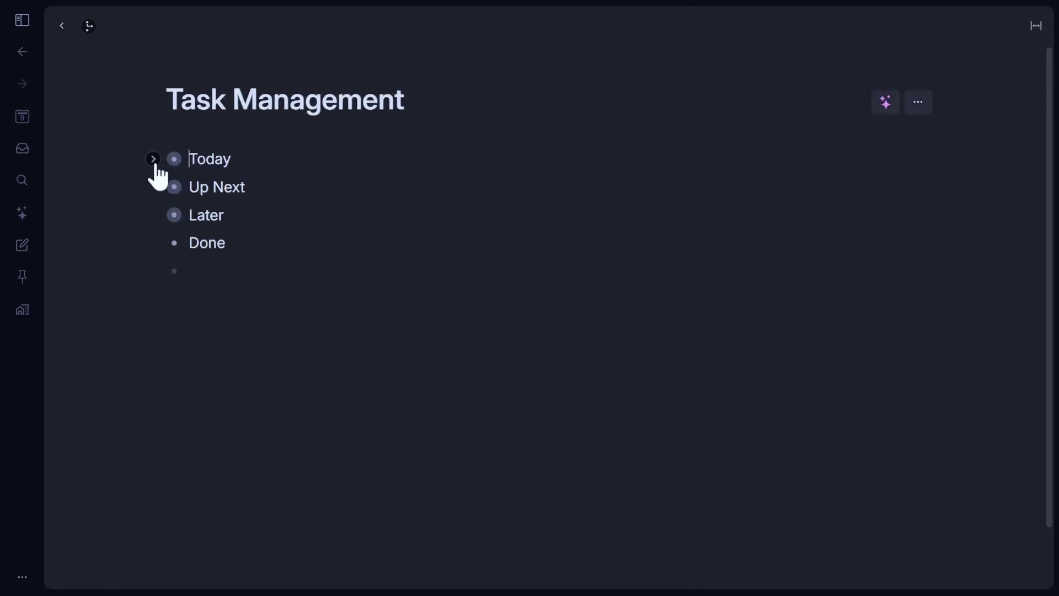
Expand "Today", "Up Next" and "Later" to show their tasks.
left_click(153, 159)
left_click(153, 279)
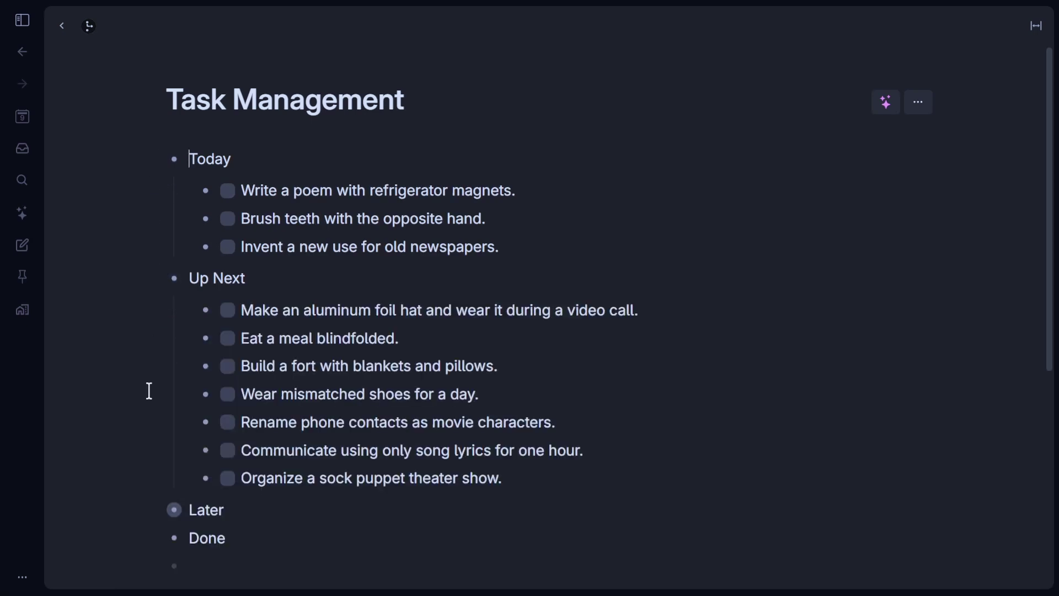
left_click(153, 510)
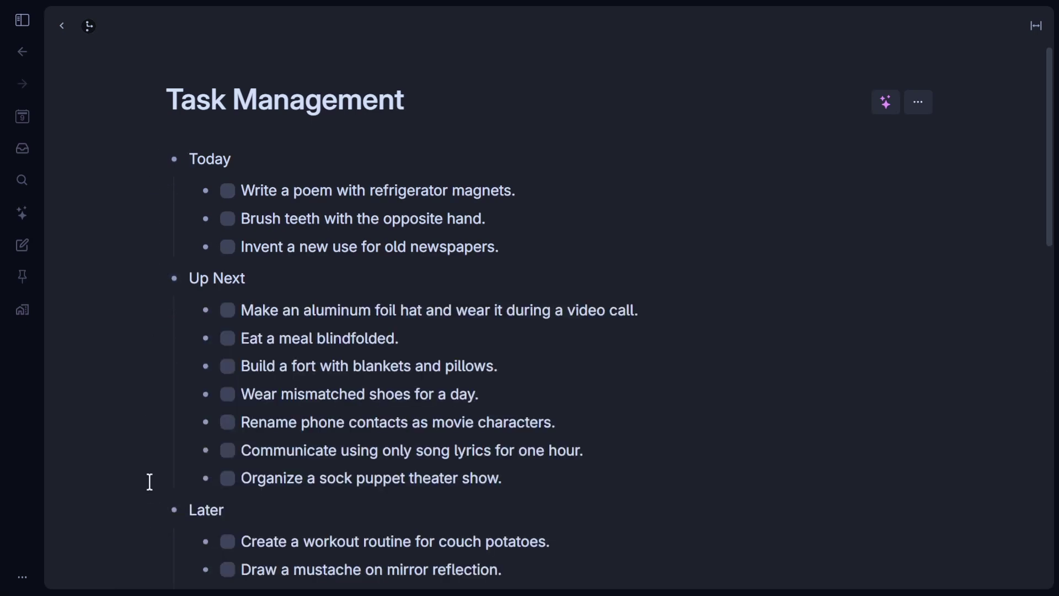
Check off all three tasks under "Today" as completed.
left_click(227, 191)
left_click(227, 218)
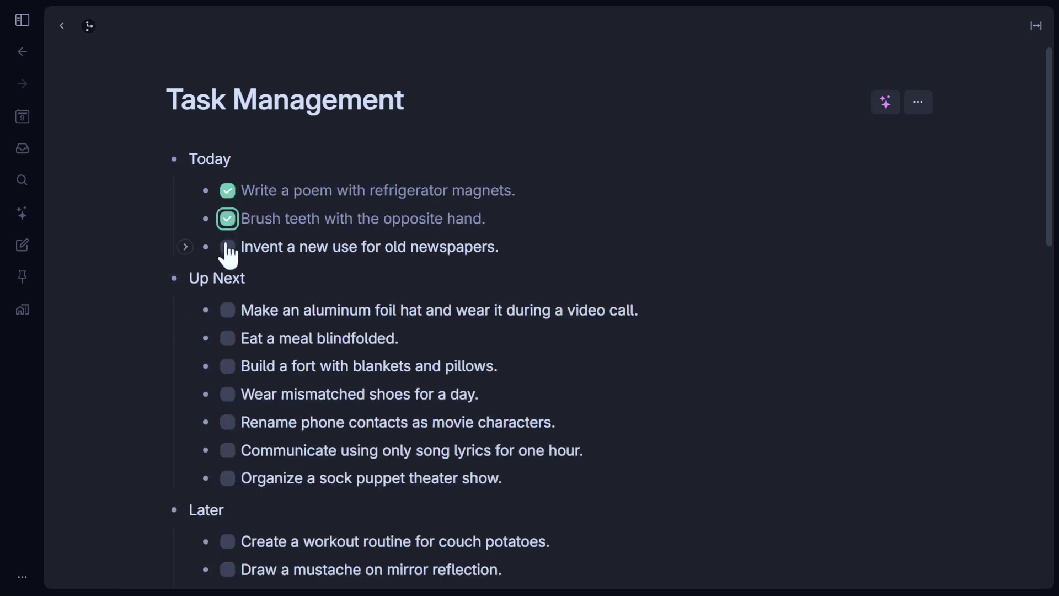
left_click(227, 247)
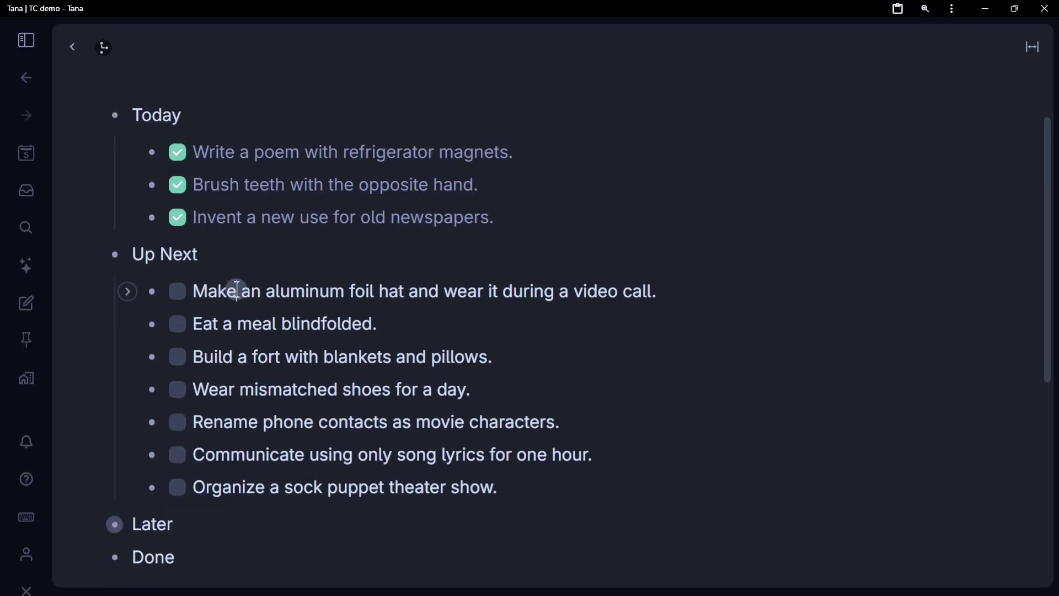
Move the aluminum foil hat, mismatched shoes and sock puppet theater tasks from "Up Next" up into "Today".
left_click(237, 289, "ctrl")
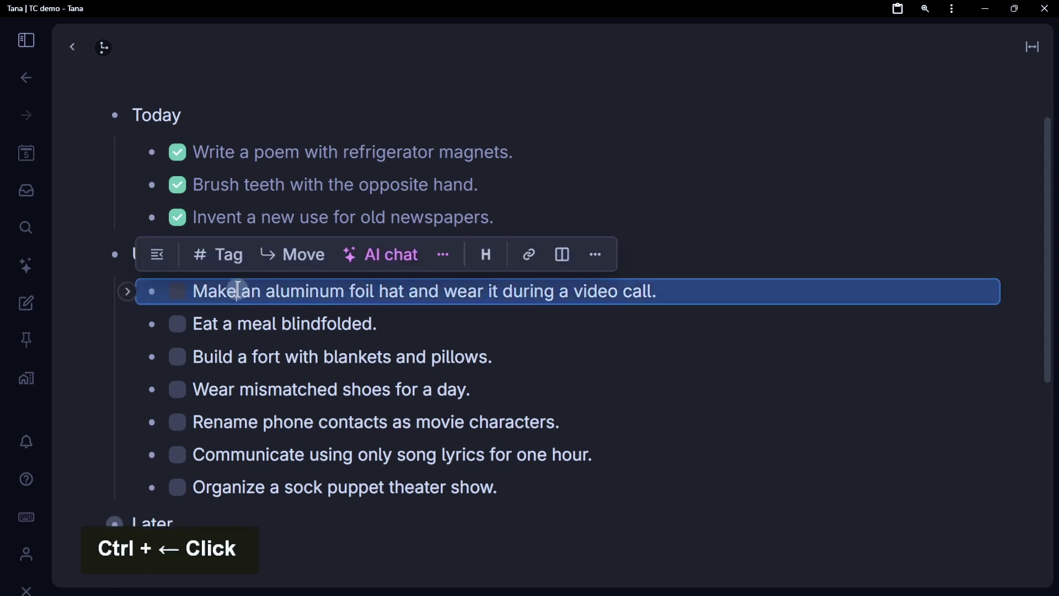
left_click(269, 390, "ctrl")
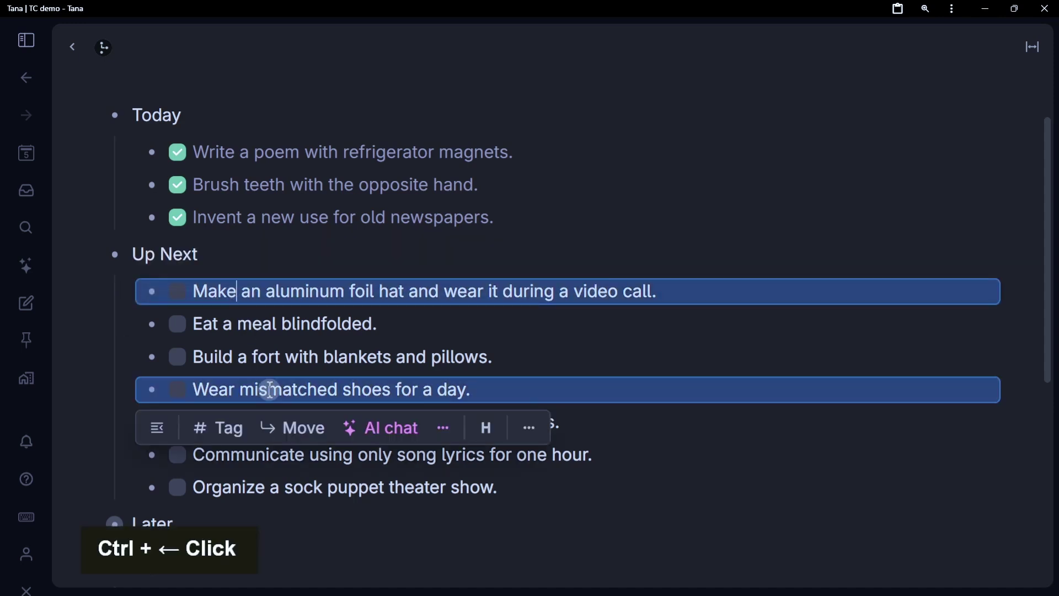
left_click(303, 487, "ctrl")
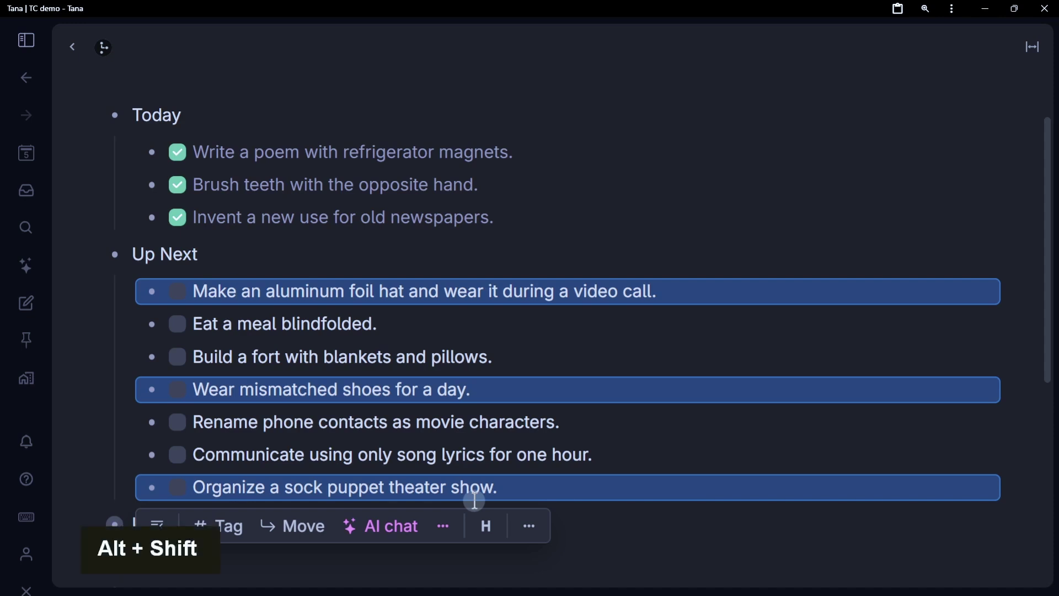
key("alt+shift+Up")
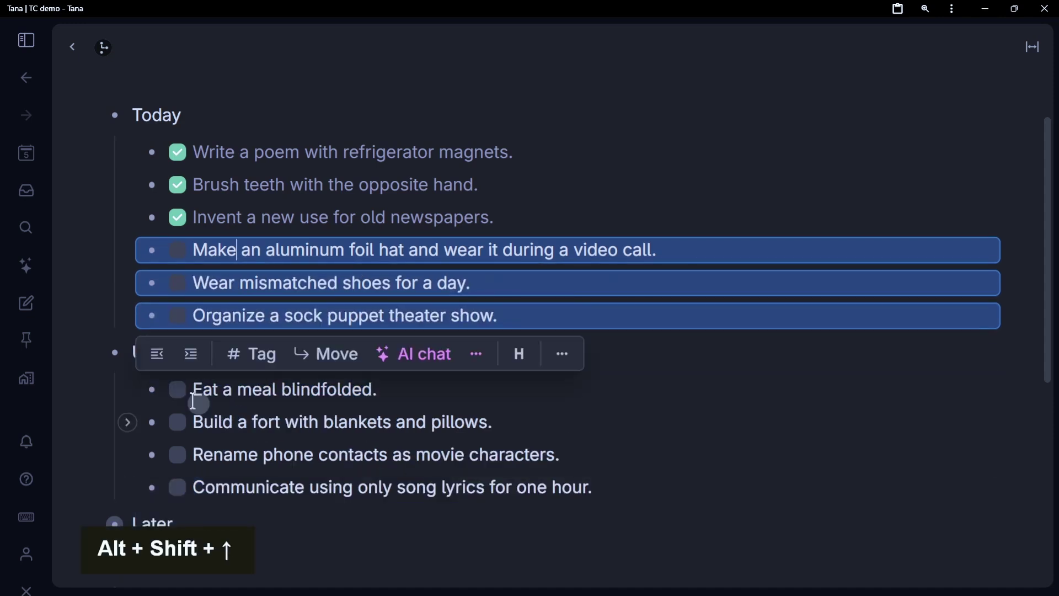
key("Escape")
Collapse "Up Next" and check off the aluminum foil hat and mismatched shoes tasks under "Today".
left_click(93, 352)
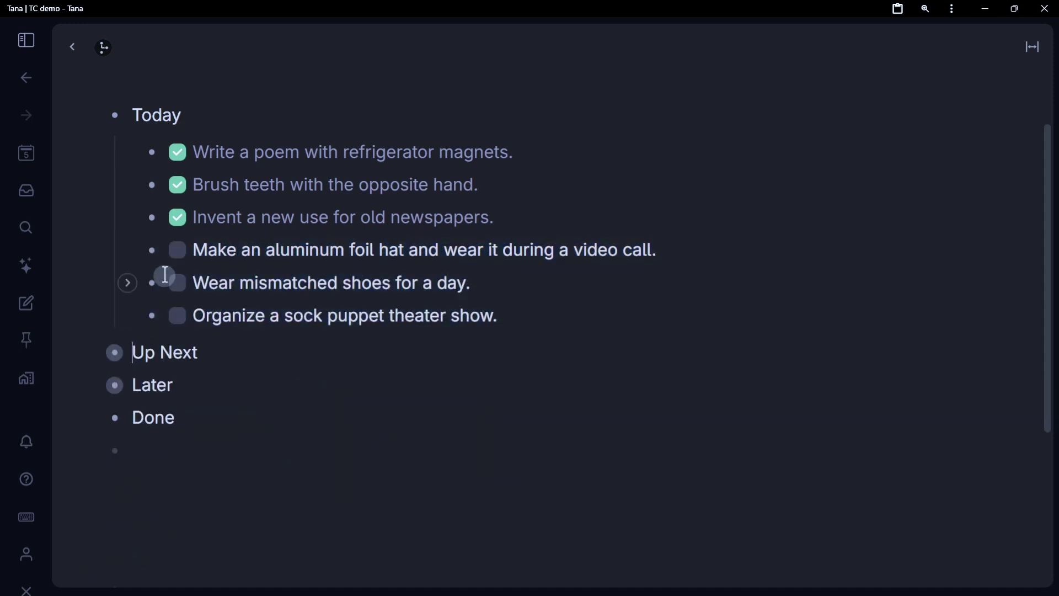
left_click(178, 250)
left_click(178, 282)
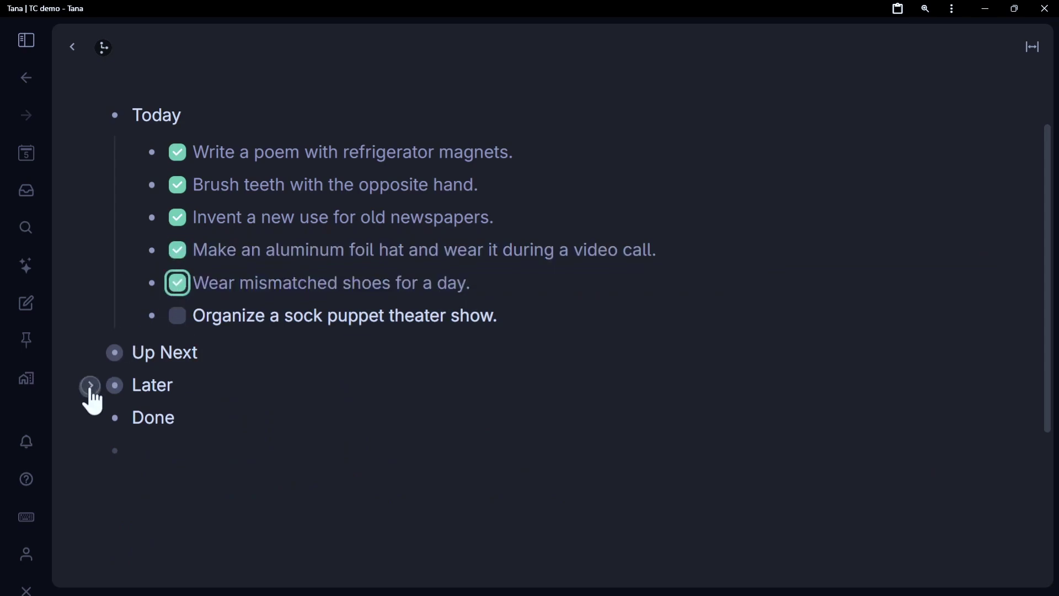
Move the first four "Later" tasks, from the workout routine through replacing coffee with hot chocolate, into "Up Next".
left_click(92, 385)
left_click(93, 352)
scroll(154, 403, "down", 3)
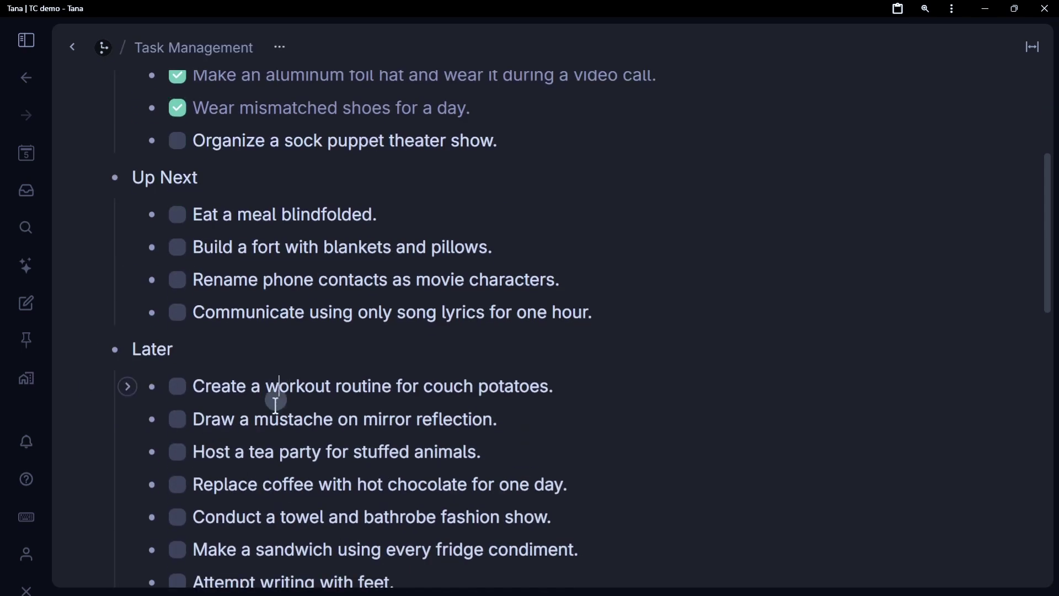
left_click_drag(272, 387, 270, 483)
key("alt+shift+Up")
key("Escape")
Move the phone contacts and stuffed animals tea party tasks from "Up Next" into "Today", and collapse "Up Next" and "Later".
left_click(255, 408, "ctrl")
left_click(245, 282, "ctrl")
key("alt+shift+Up")
key("alt+shift+Up")
key("alt+shift+Up")
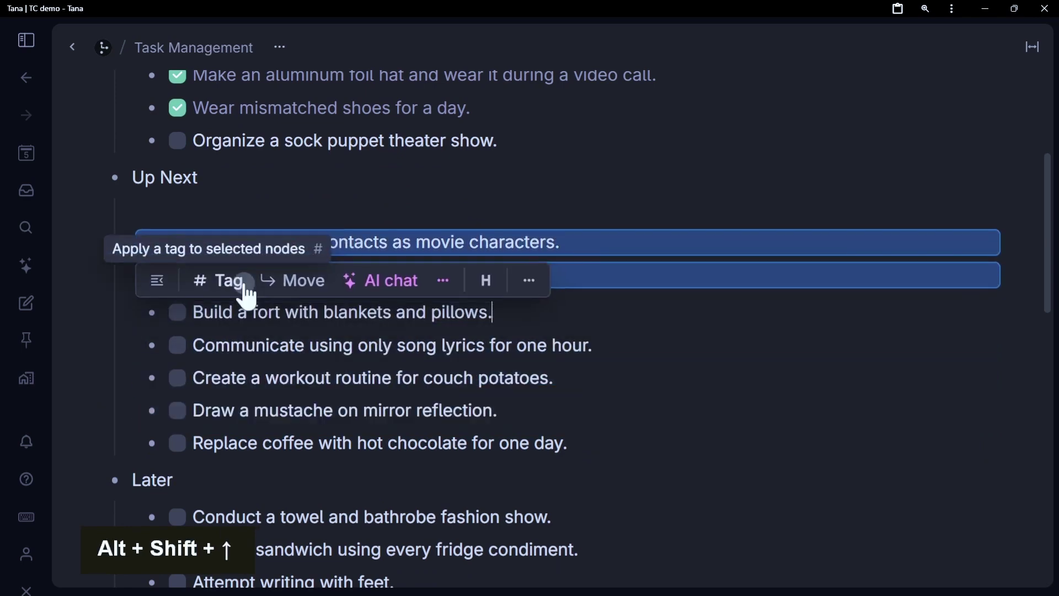
scroll(220, 378, "up", 2)
key("Escape")
left_click(90, 331)
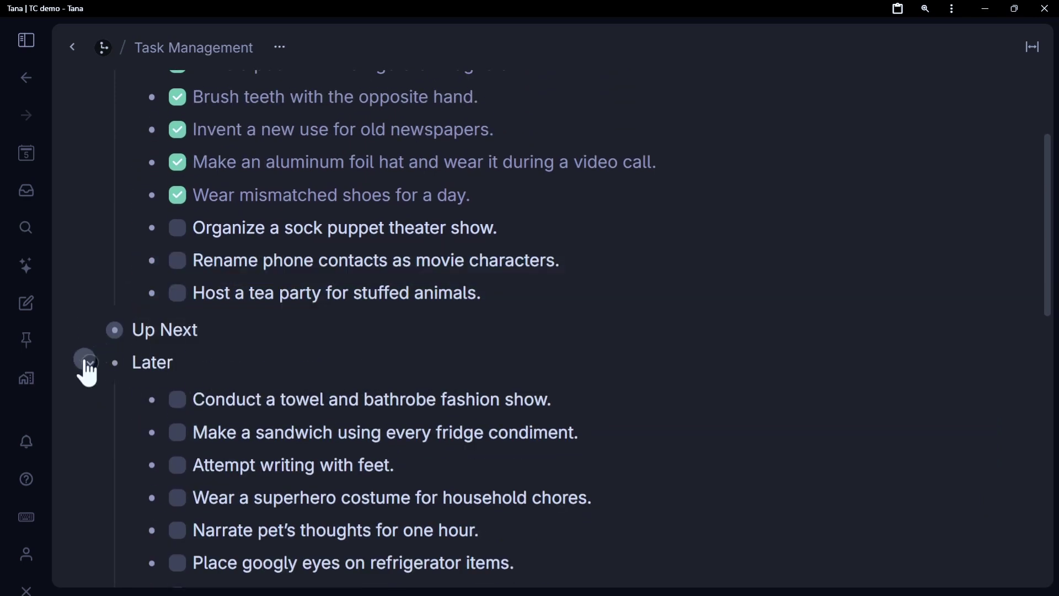
left_click(89, 362)
left_click_drag(208, 237, 206, 369)
key("Escape")
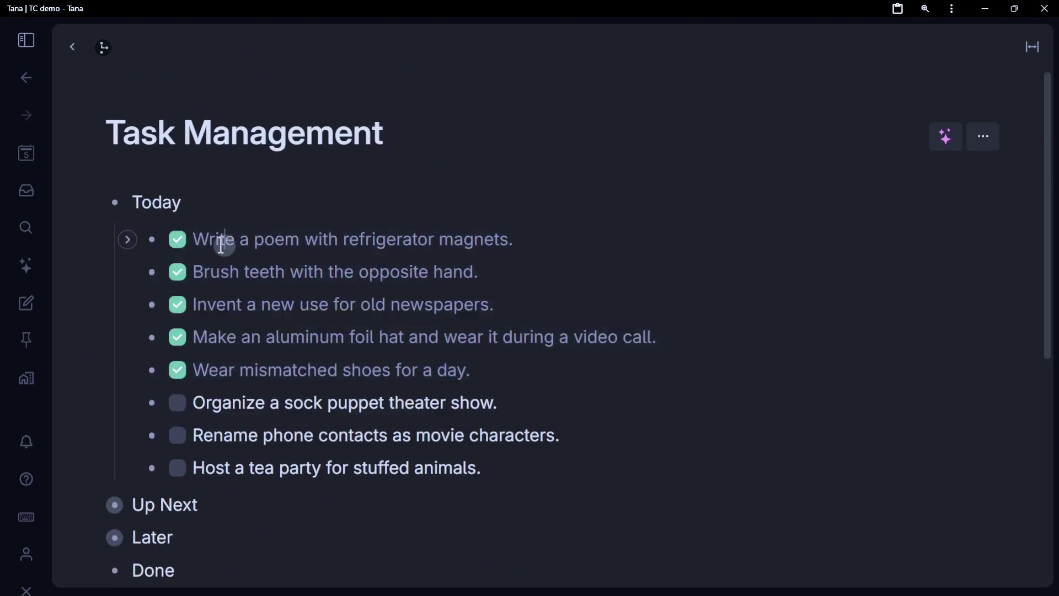
left_click(91, 203)
double_click(141, 203)
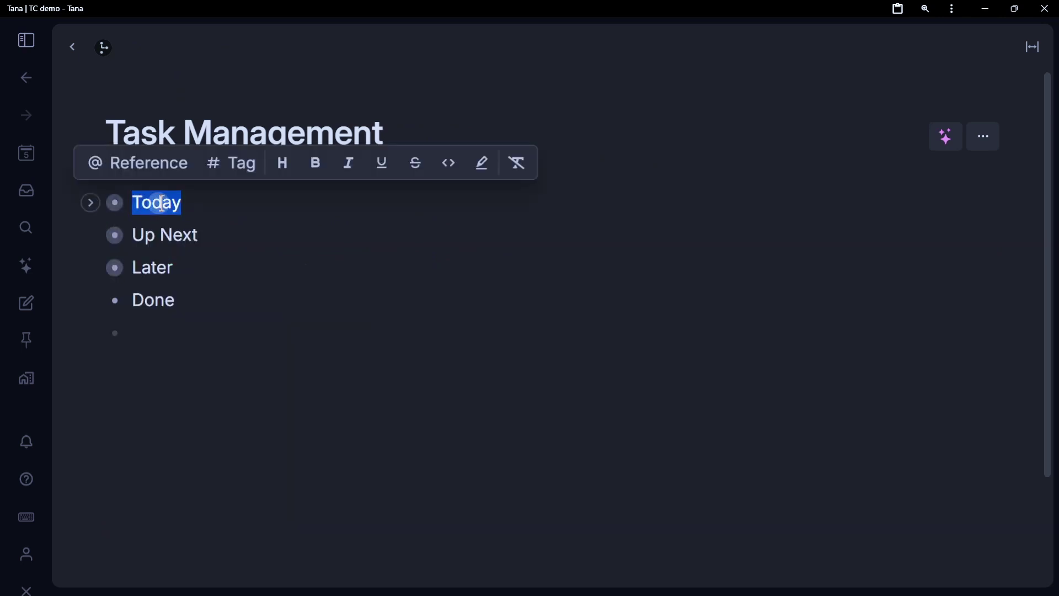
left_click(193, 207)
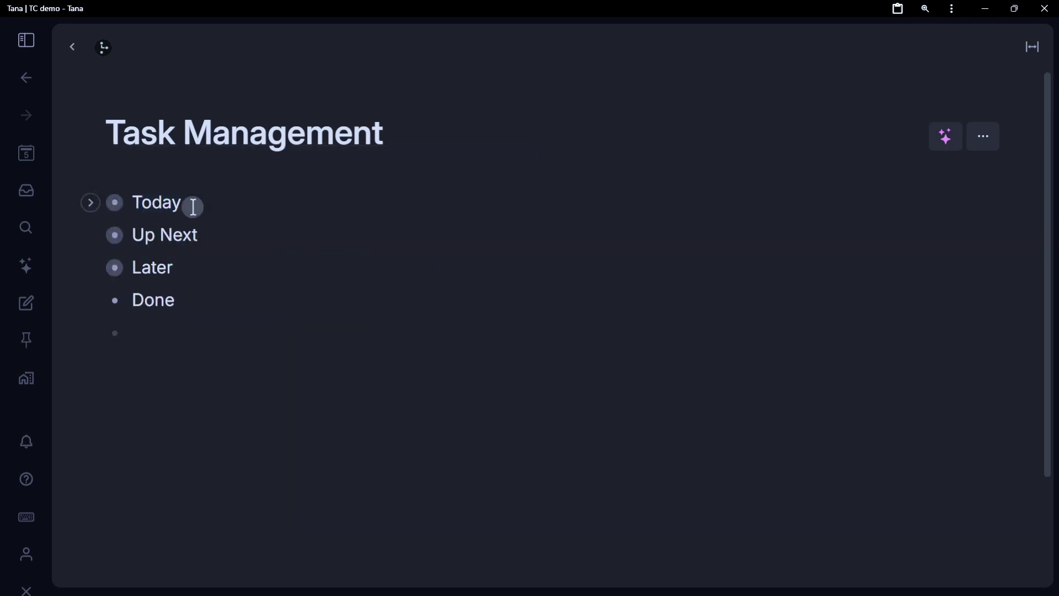
left_click(89, 204)
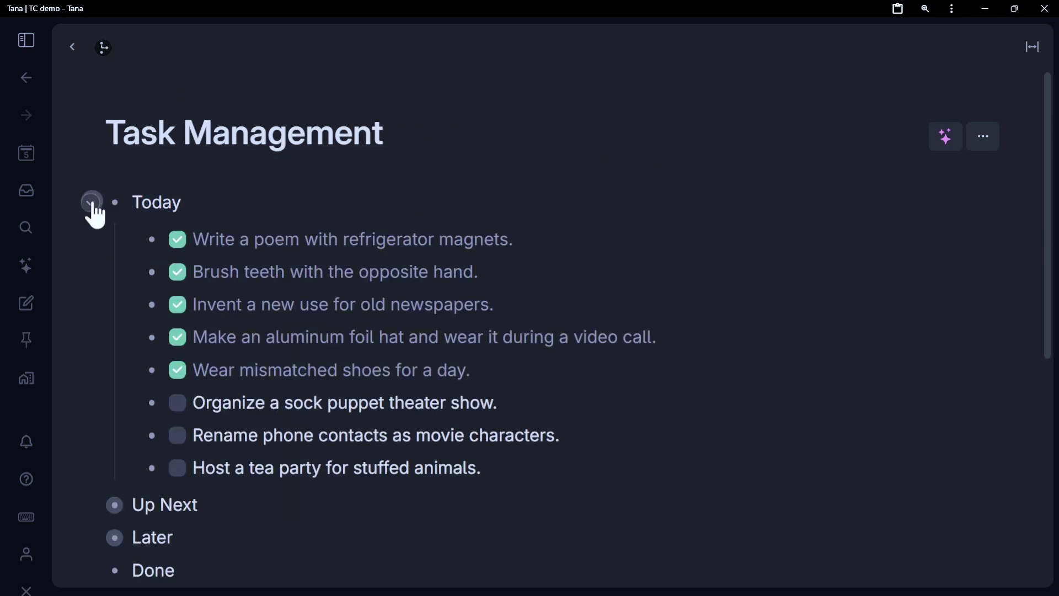
double_click(149, 201)
left_click(178, 205)
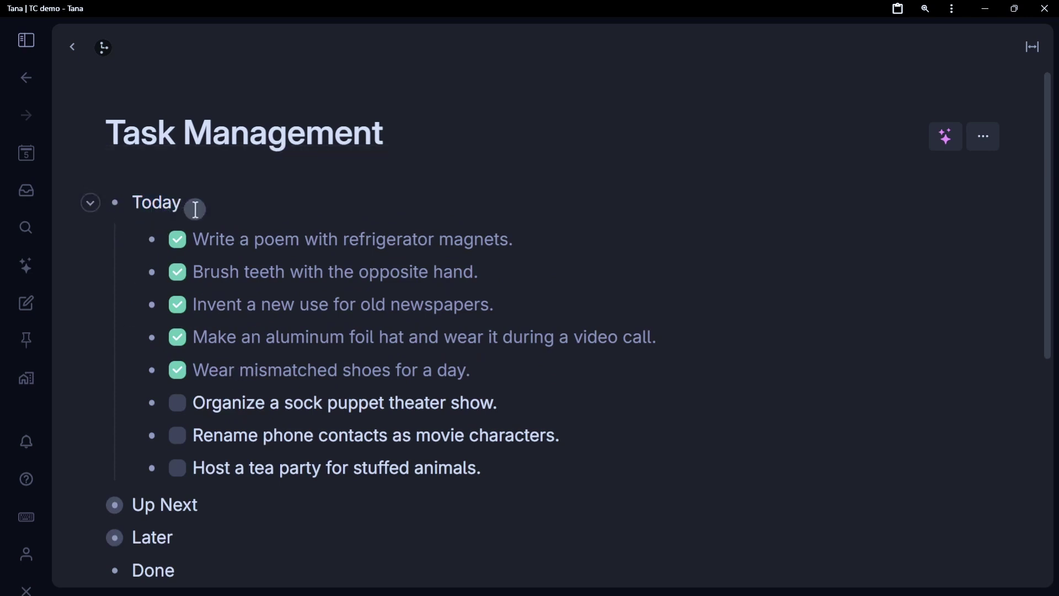
left_click_drag(251, 239, 254, 364)
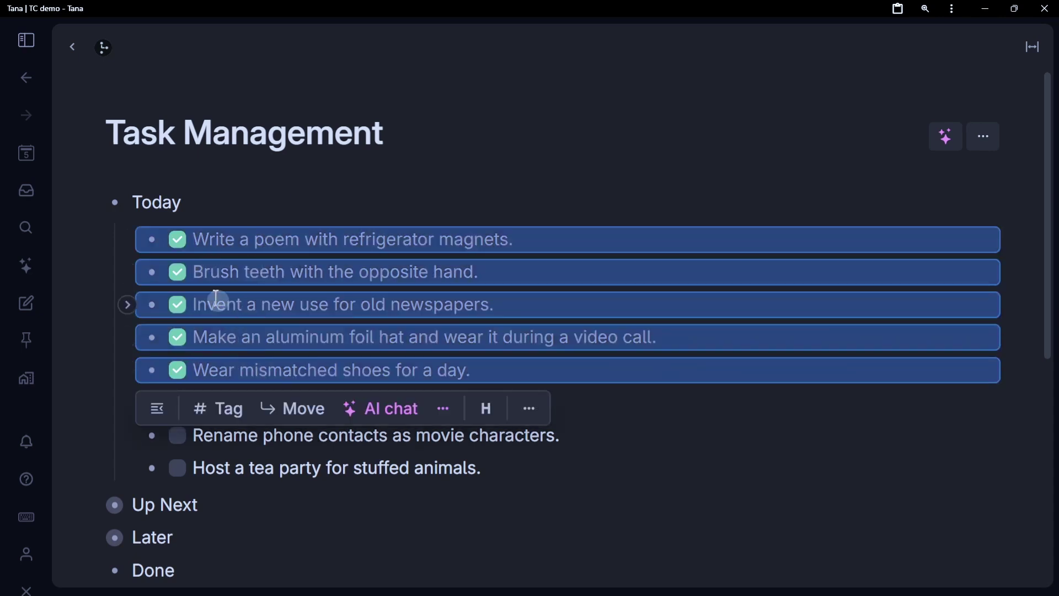
Move the five checked-off tasks from "Today" into "Done", and collapse "Done".
left_click(90, 203)
left_click(91, 300)
left_click(90, 203)
left_click_drag(180, 252, 214, 370)
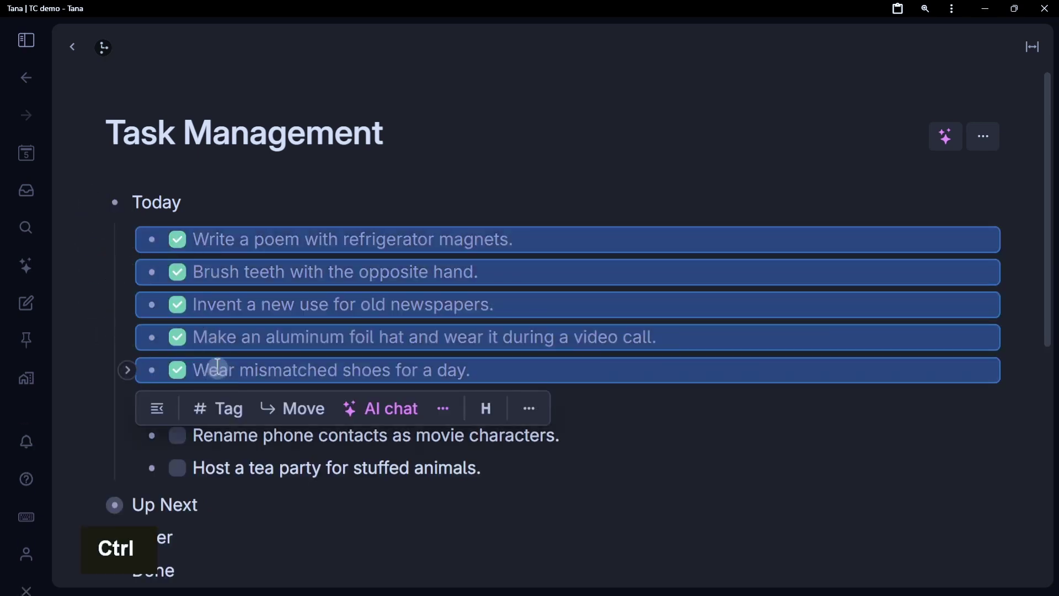
key("ctrl+x")
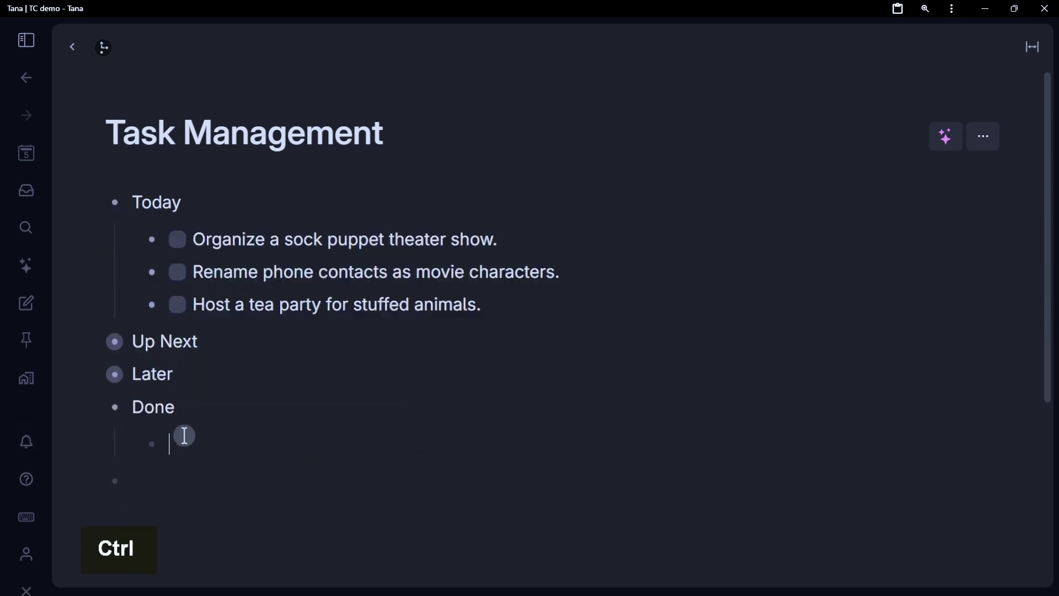
key("ctrl+v")
scroll(232, 395, "down", 2)
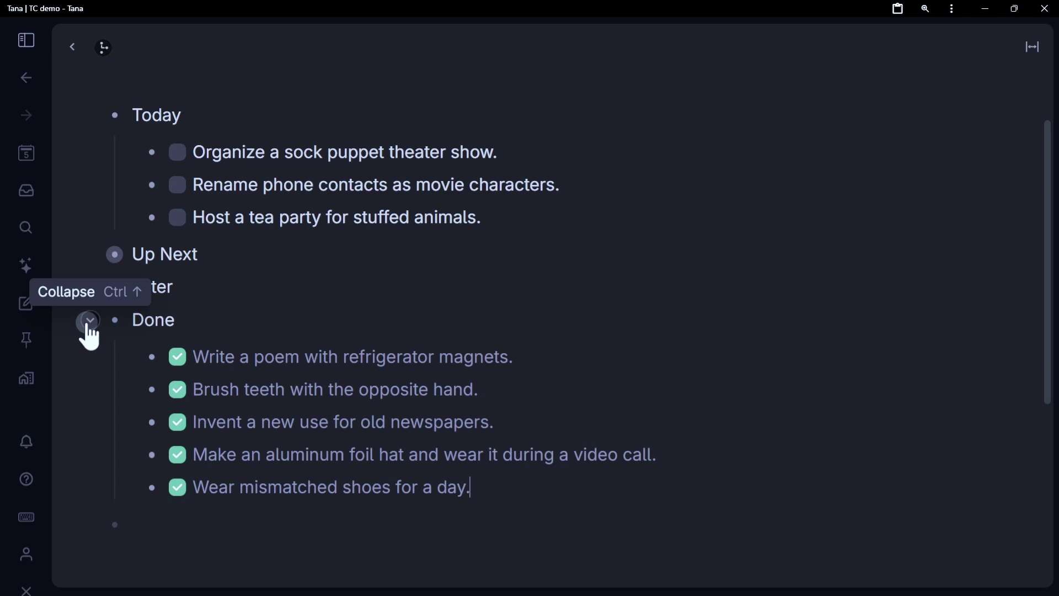
left_click(90, 320)
Check off "Organize a sock puppet theater show." and "Rename phone contacts as movie characters." under "Today".
scroll(104, 303, "up", 2)
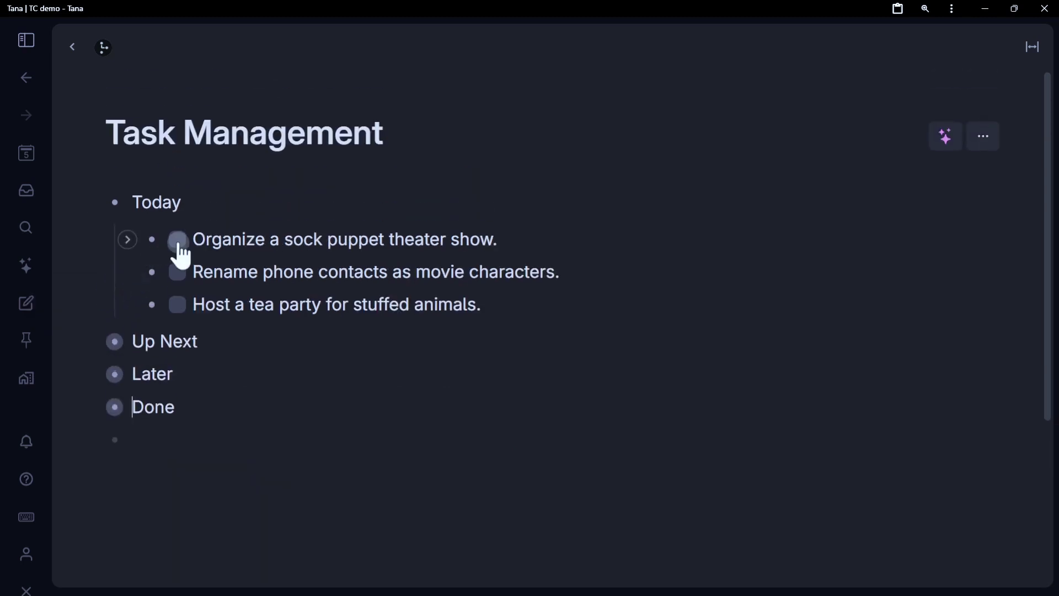
left_click(177, 240)
left_click(177, 272)
Move the two checked-off tasks from "Today" to the start of "Done", and collapse "Done".
left_click_drag(199, 241, 205, 277)
key("ctrl+x")
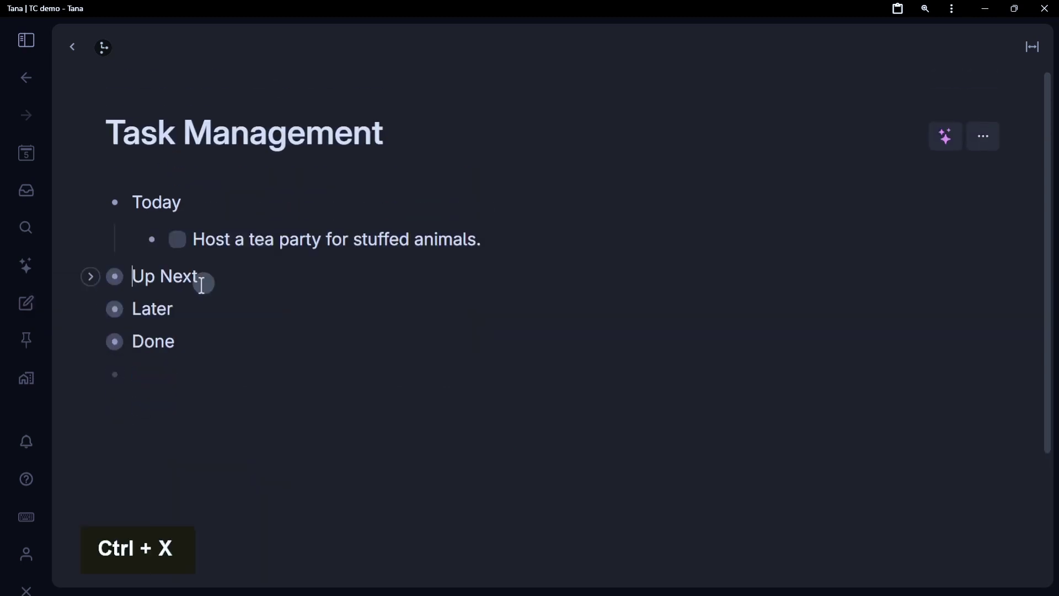
left_click(89, 342)
left_click(217, 343)
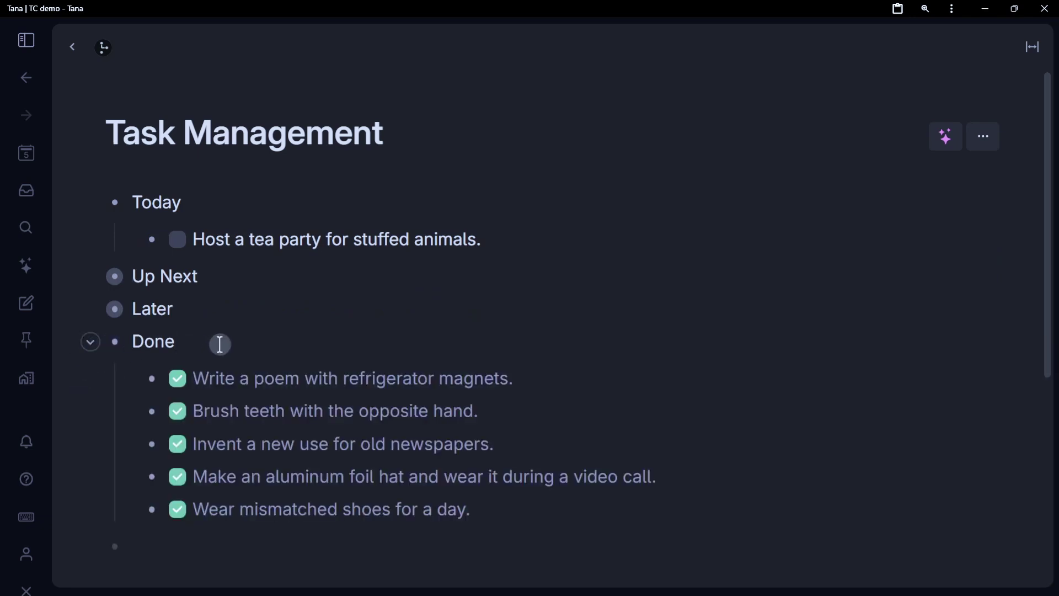
key("Return")
key("ctrl+v")
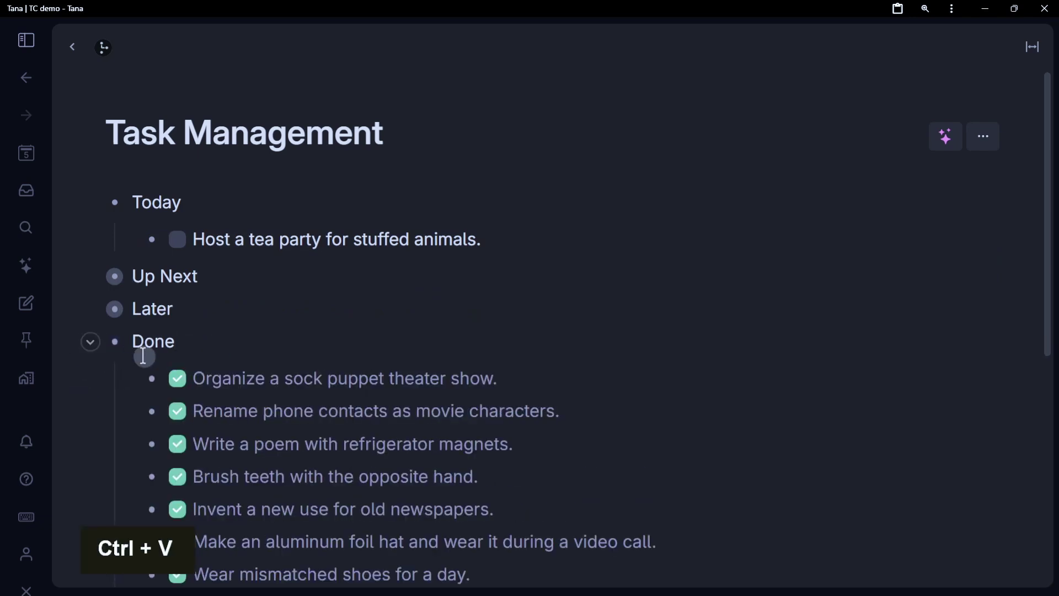
left_click(91, 341)
Move the first four "Later" tasks, from the bathrobe fashion show through the superhero costume, into "Up Next".
left_click(90, 309)
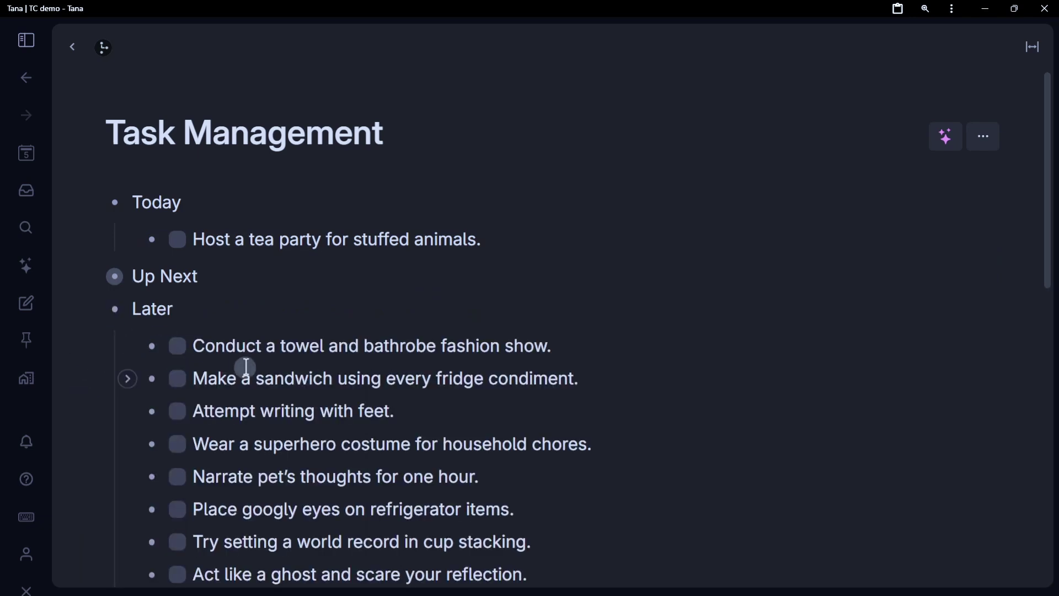
left_click_drag(241, 364, 251, 444)
left_click(90, 276)
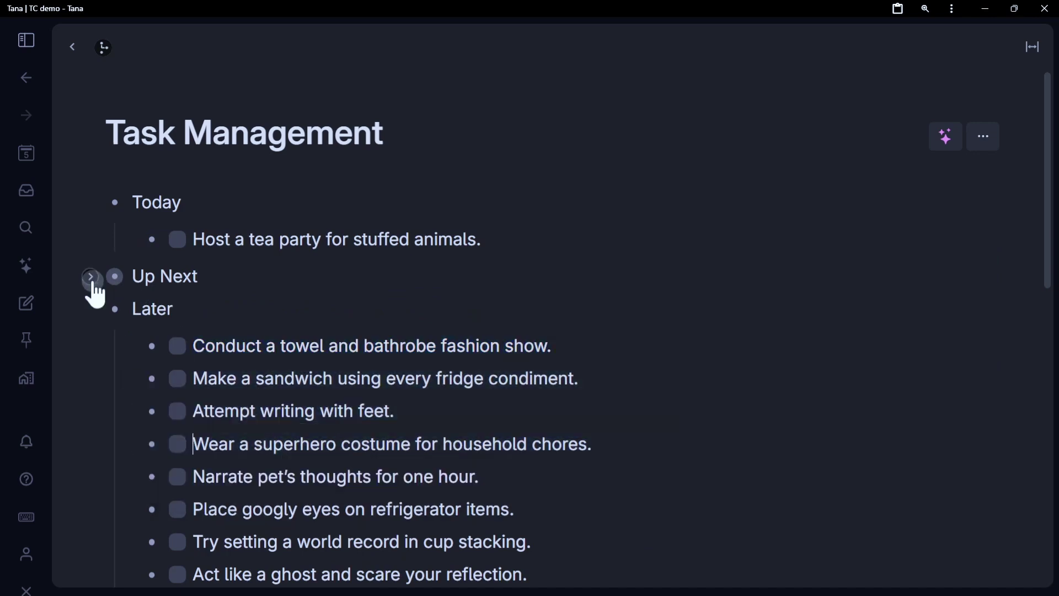
scroll(286, 418, "down", 3)
left_click_drag(260, 406, 260, 456)
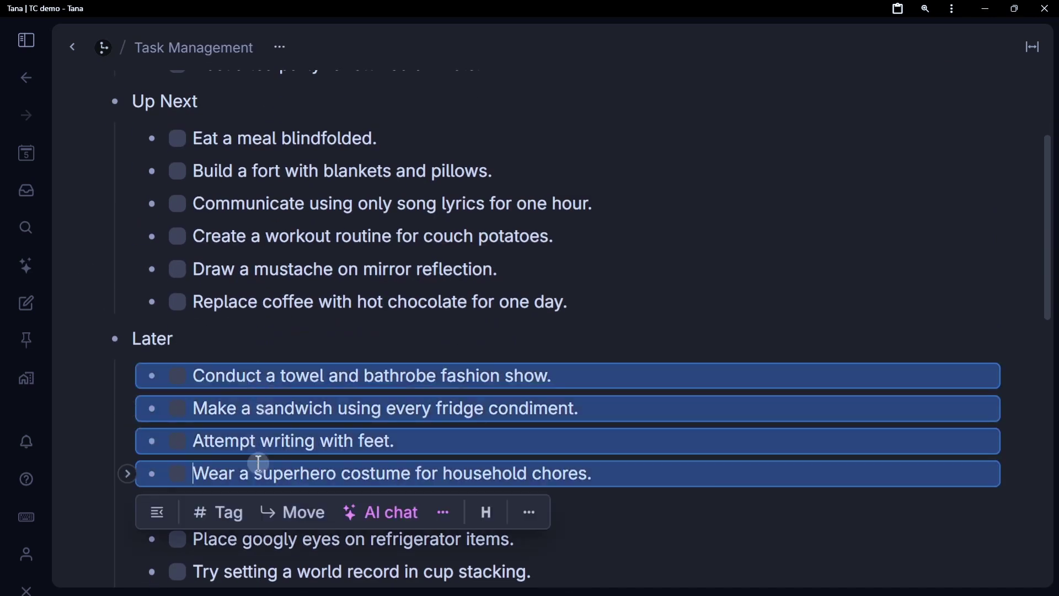
key("alt+shift+Up")
scroll(319, 359, "up", 3)
key("Escape")
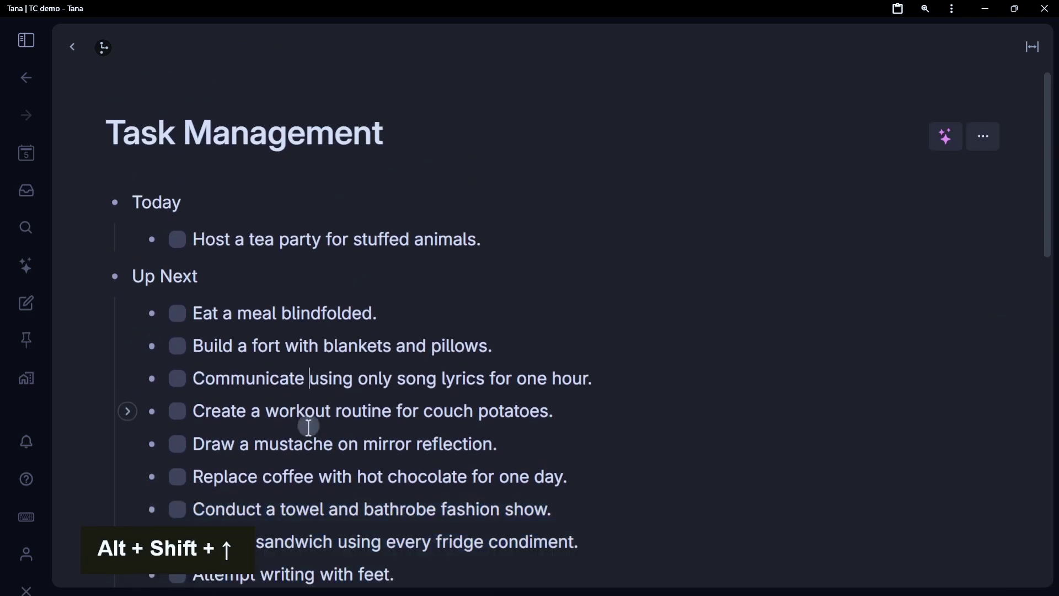
Move the blindfolded meal, blanket fort and mirror mustache tasks from "Up Next" into "Today".
left_click(308, 436, "ctrl")
left_click(289, 346, "ctrl")
left_click(284, 312, "ctrl")
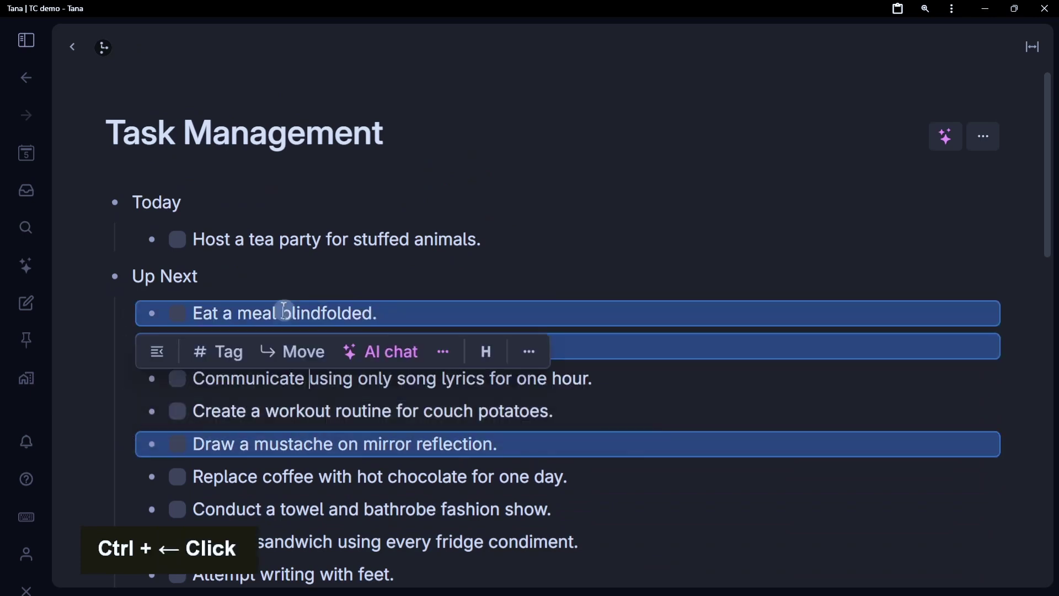
key("alt+shift+Up")
Collapse "Up Next", "Later" and "Today" so only the section names are listed.
left_click(90, 374)
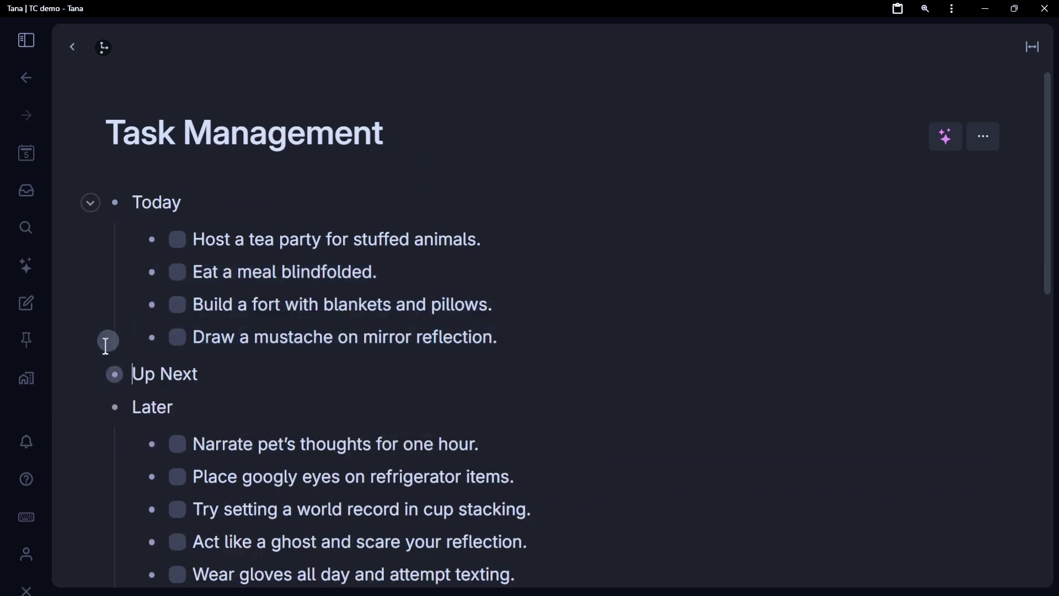
left_click(91, 409)
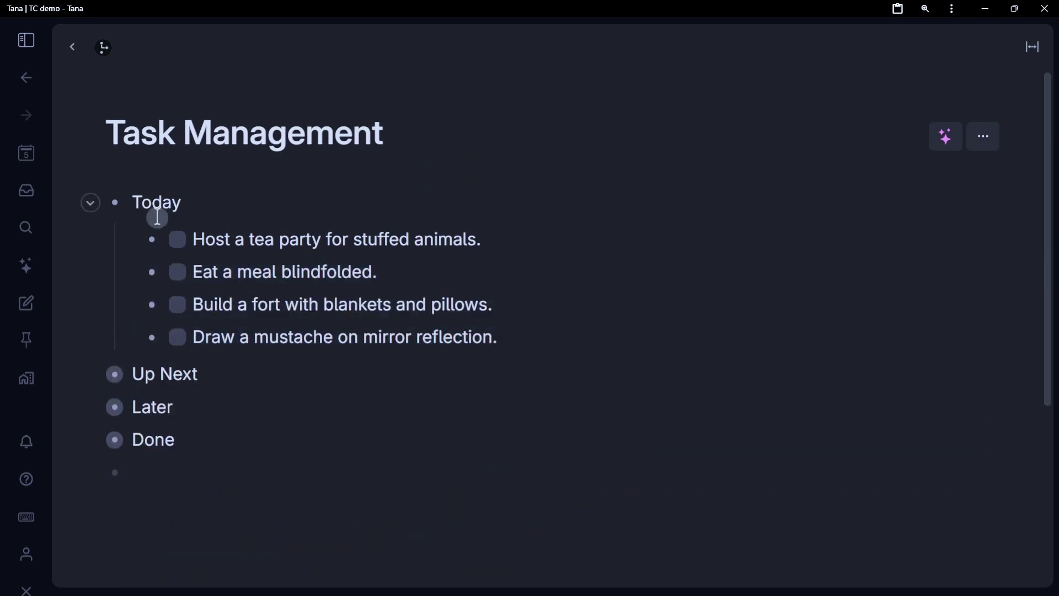
left_click(89, 202)
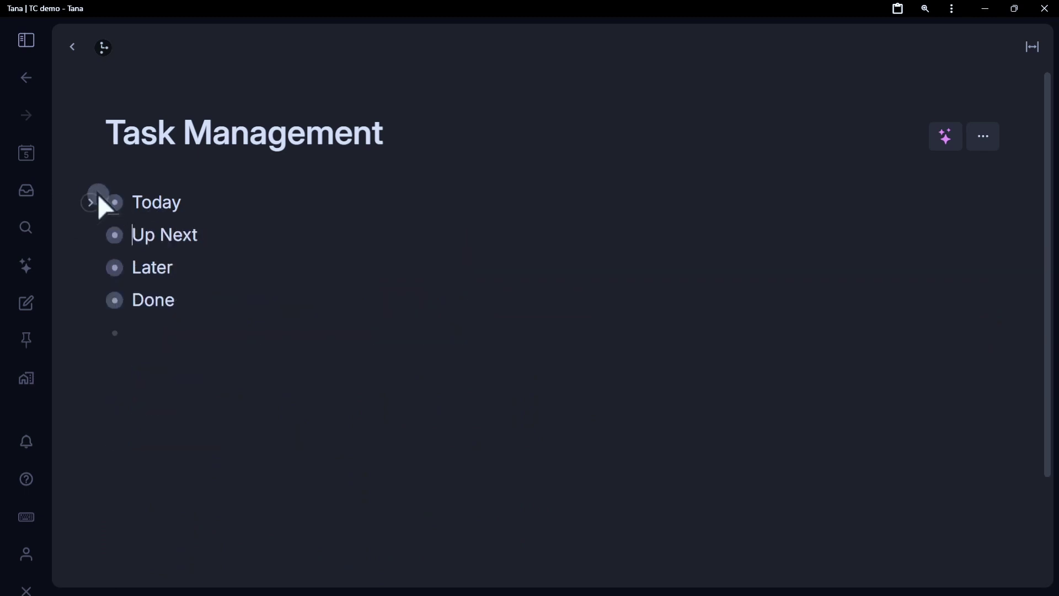
Display the Task Management page with the "View as side menu" command.
left_click(141, 135)
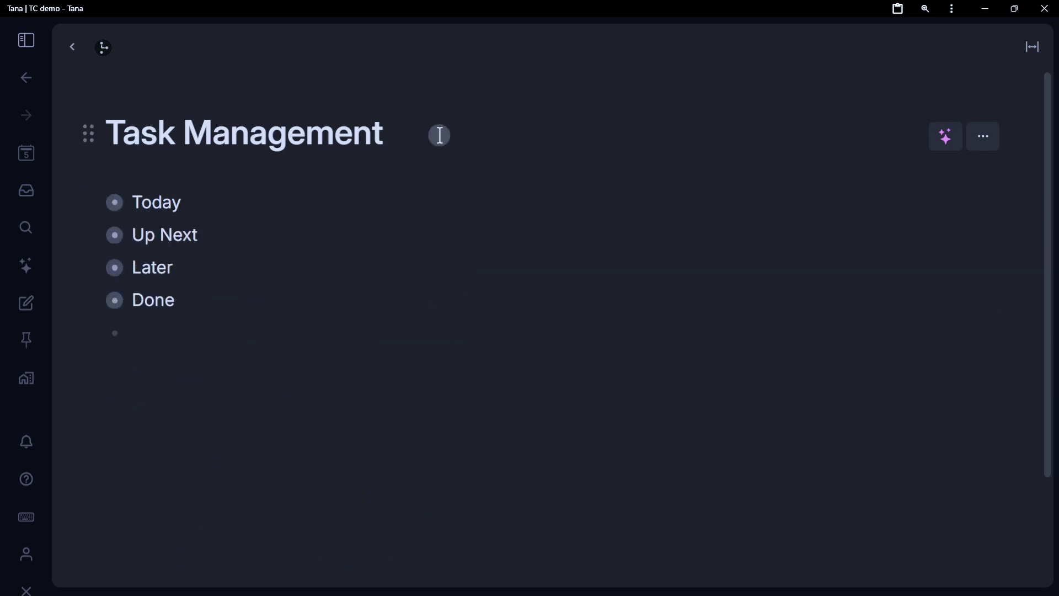
left_click_drag(177, 135, 368, 142)
left_click(410, 133)
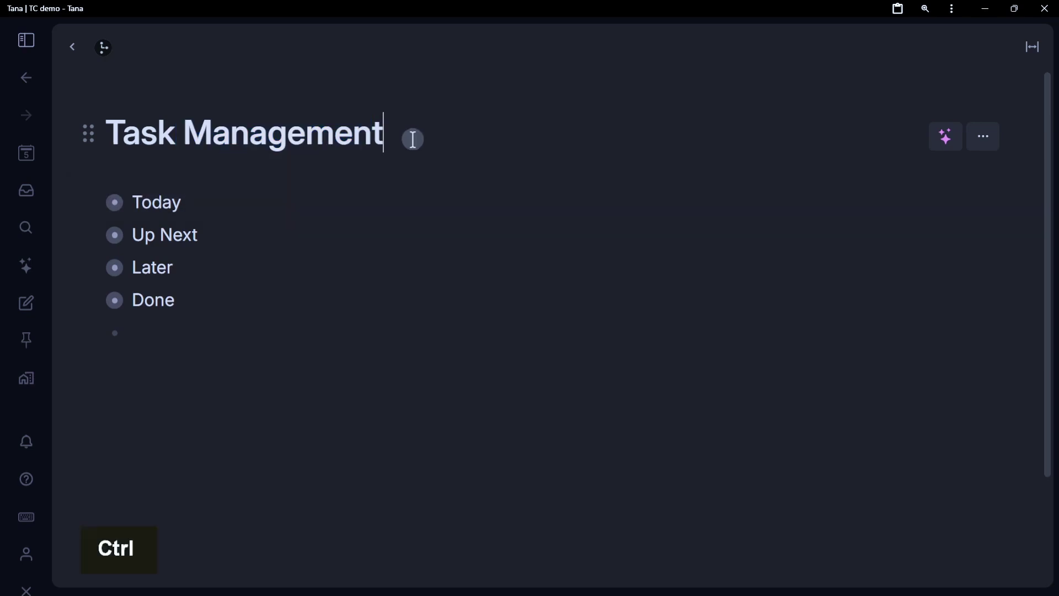
key("ctrl+k")
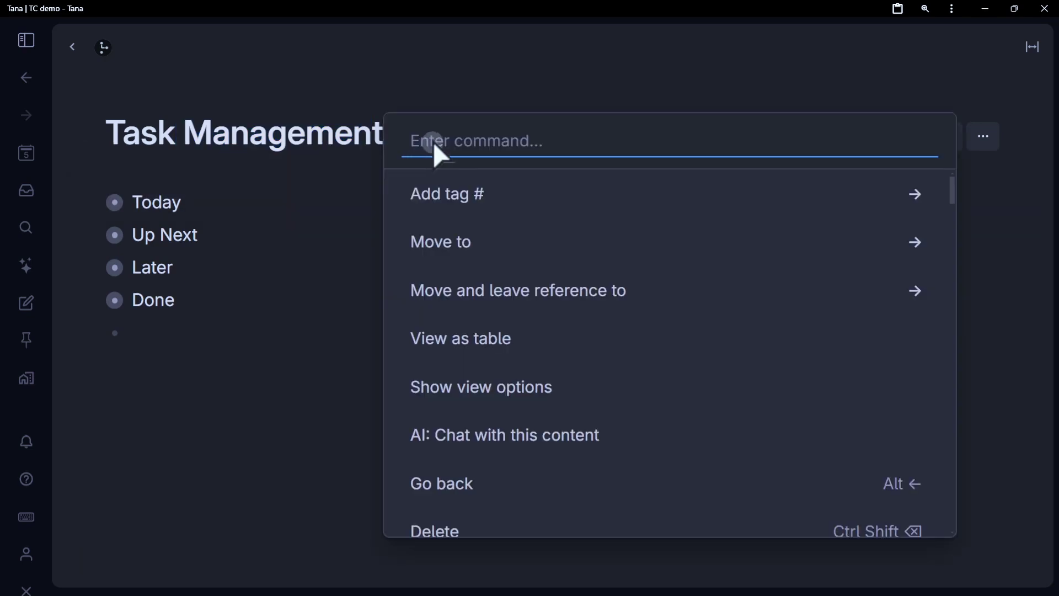
type("view as")
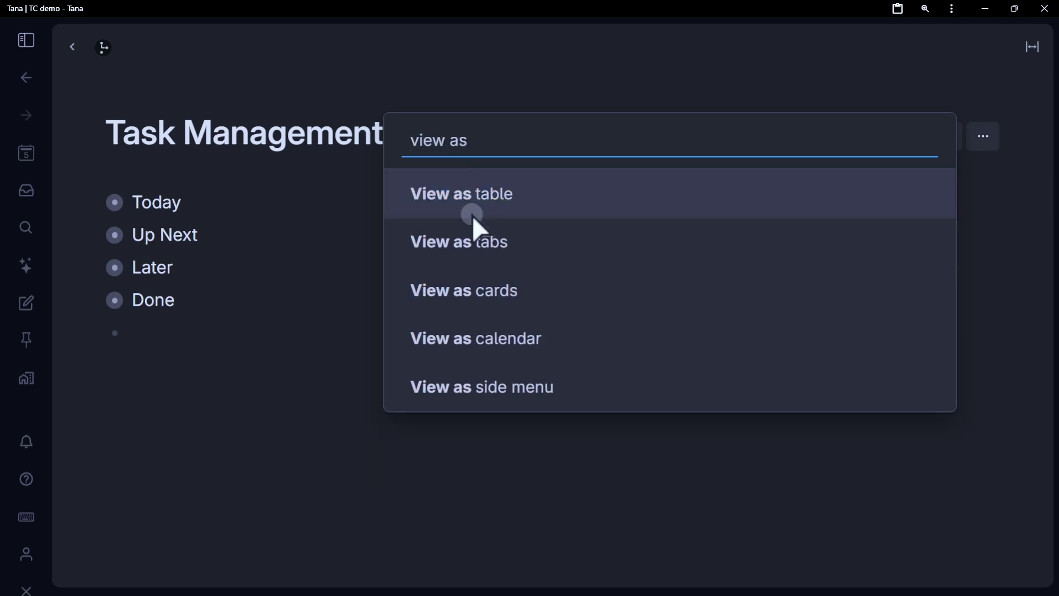
left_click(518, 388)
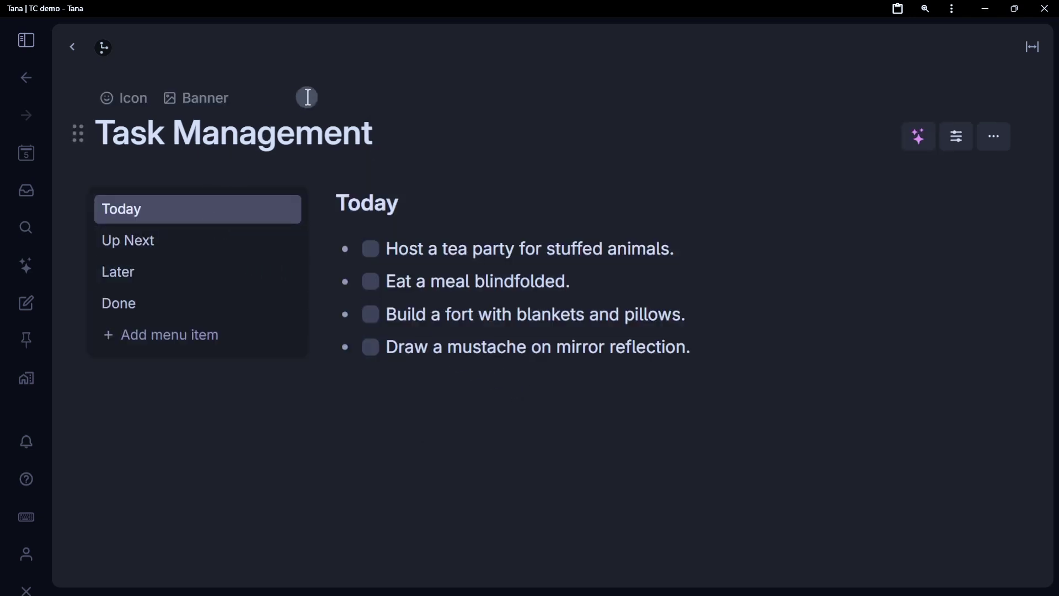
Look through the tasks in the Up Next, Later and Done sections of the side menu and return to Today.
left_click(165, 240)
left_click(149, 272)
left_click(150, 307)
left_click(171, 272)
left_click(179, 240)
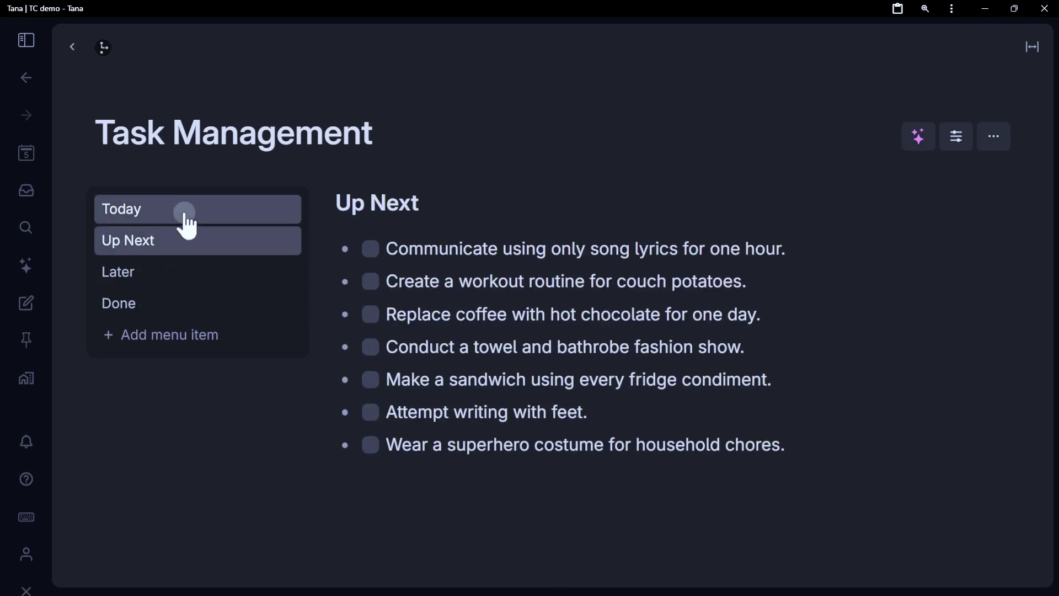
left_click(182, 209)
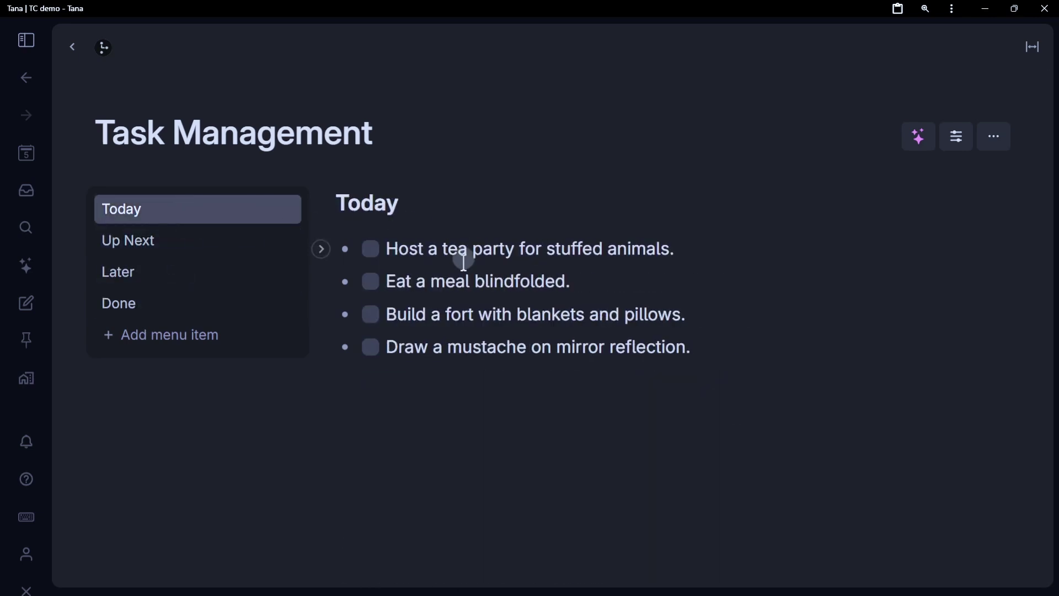
left_click(407, 205)
type("asdfasdfasdf")
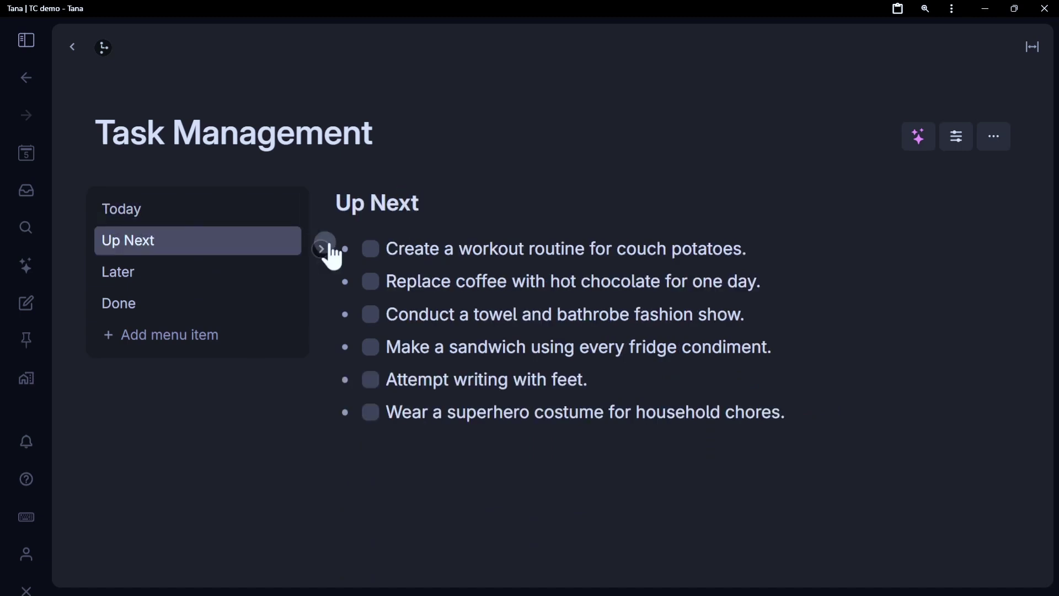
Move the couch potato workout and fridge condiment sandwich tasks from "Up Next" to the start of "Today".
left_click(422, 260, "ctrl")
left_click(432, 346, "ctrl")
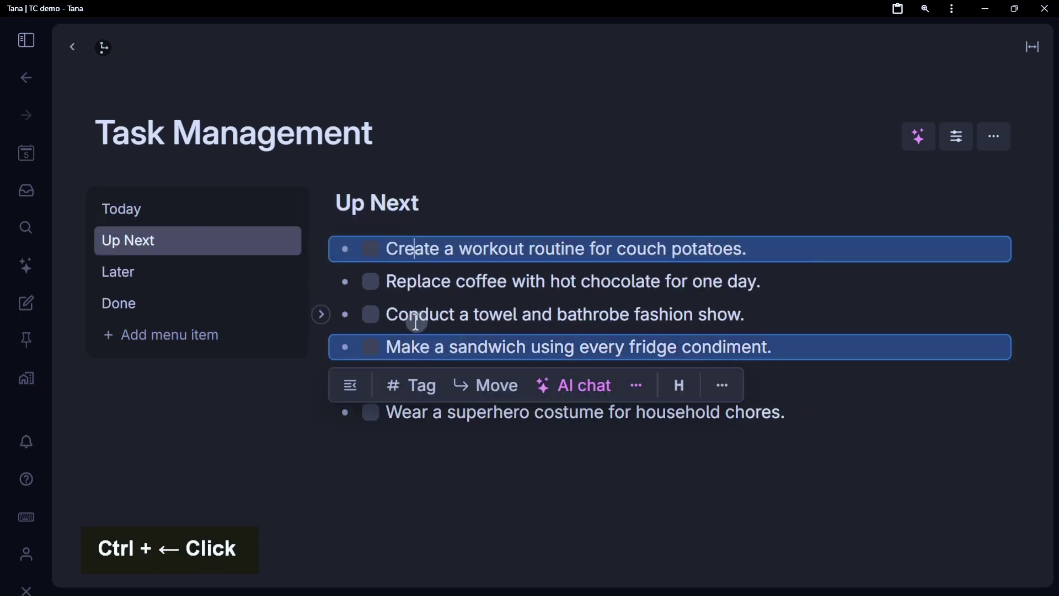
key("ctrl+x")
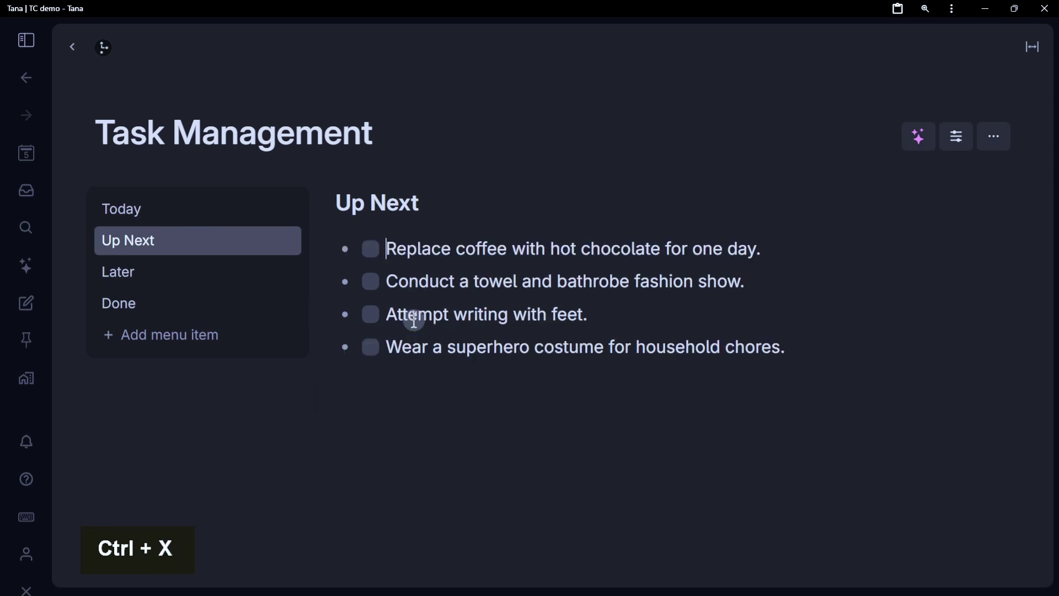
left_click(206, 213)
key("Return")
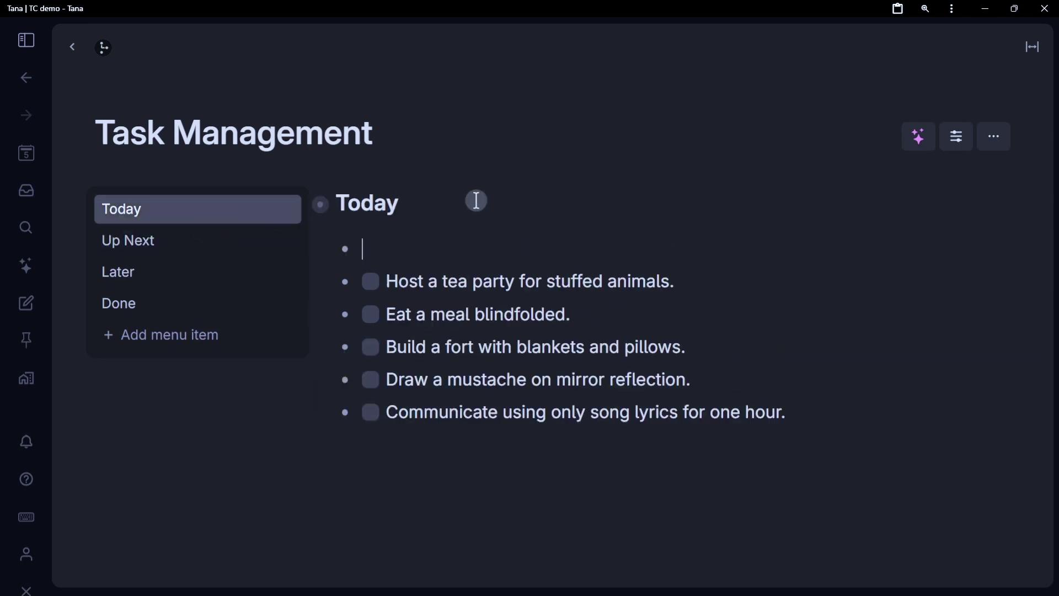
key("ctrl+v")
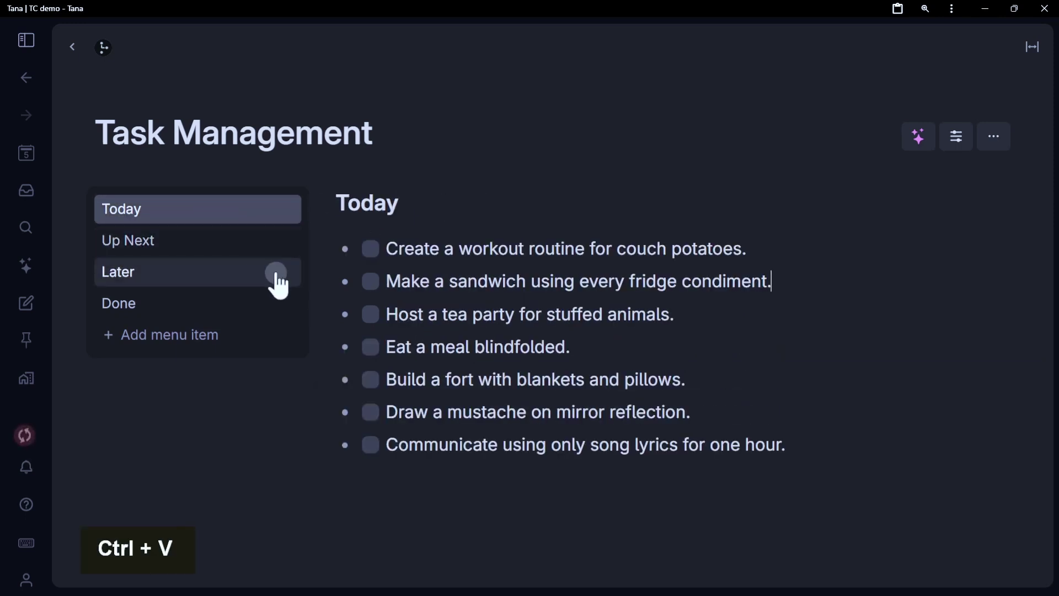
Display the Task Management page as a list with the "View as list" command.
left_click(389, 137)
key("ctrl+k")
type("view")
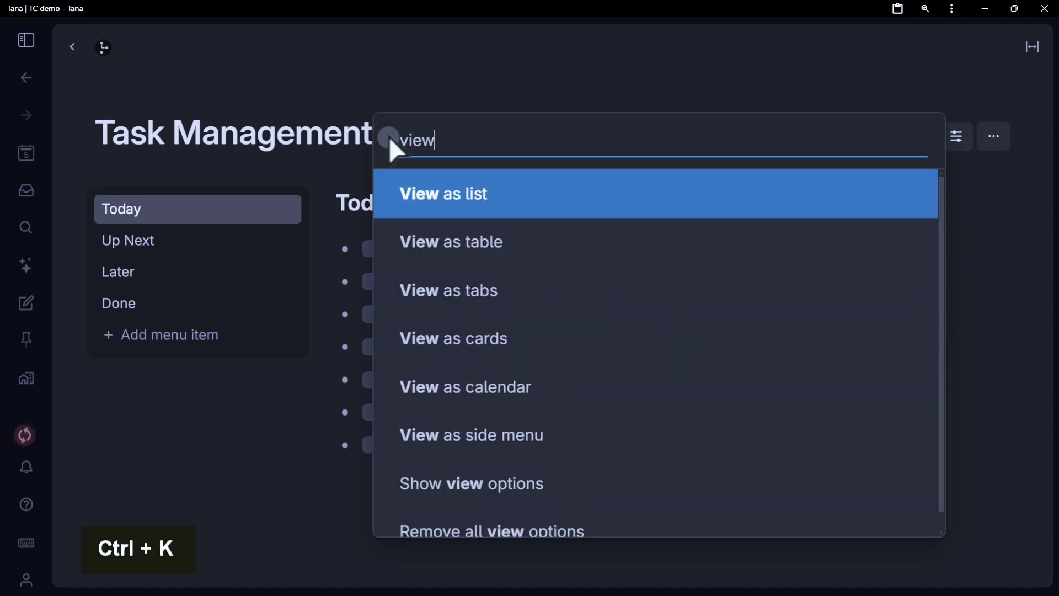
key("BackSpace")
key("BackSpace")
key("BackSpace")
key("BackSpace")
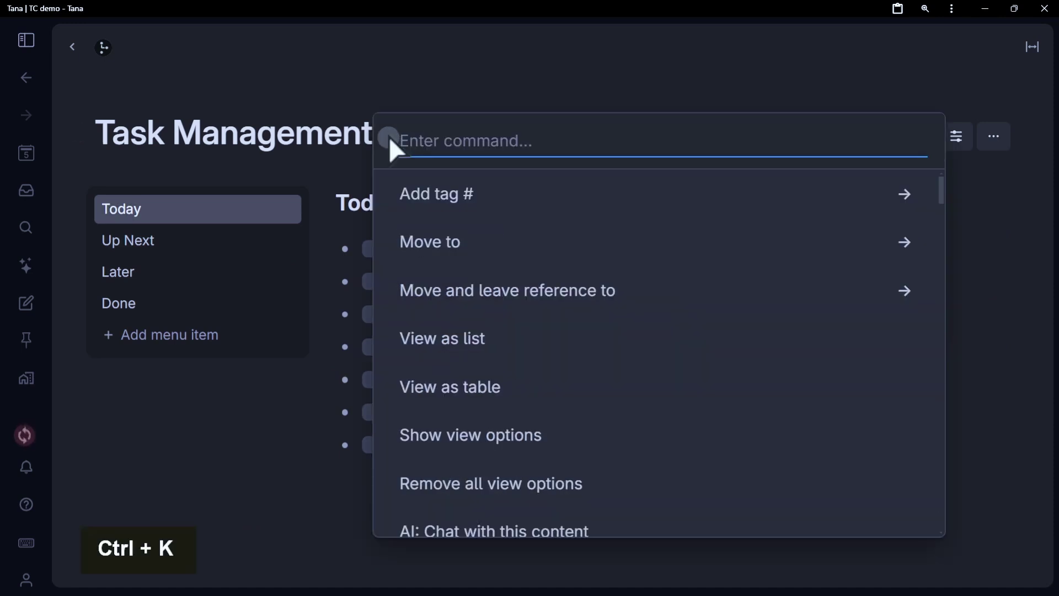
type("view")
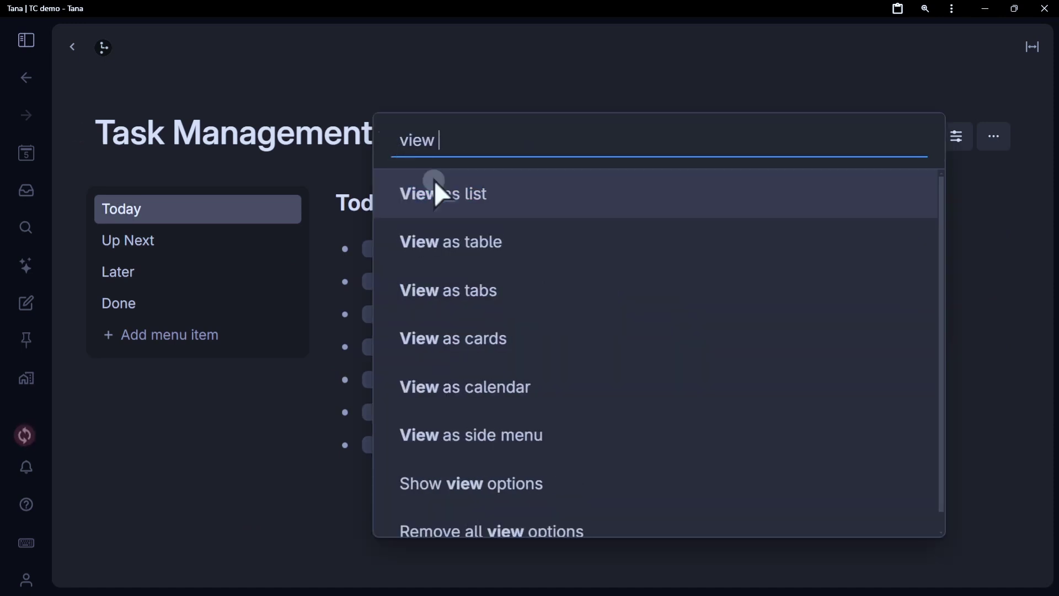
left_click(435, 182)
Expand "Up Next" and move its hot chocolate and bathrobe fashion show tasks up to the end of "Today".
scroll(238, 337, "down", 2)
left_click(91, 385)
scroll(197, 421, "down", 5)
left_click_drag(230, 251, 232, 290)
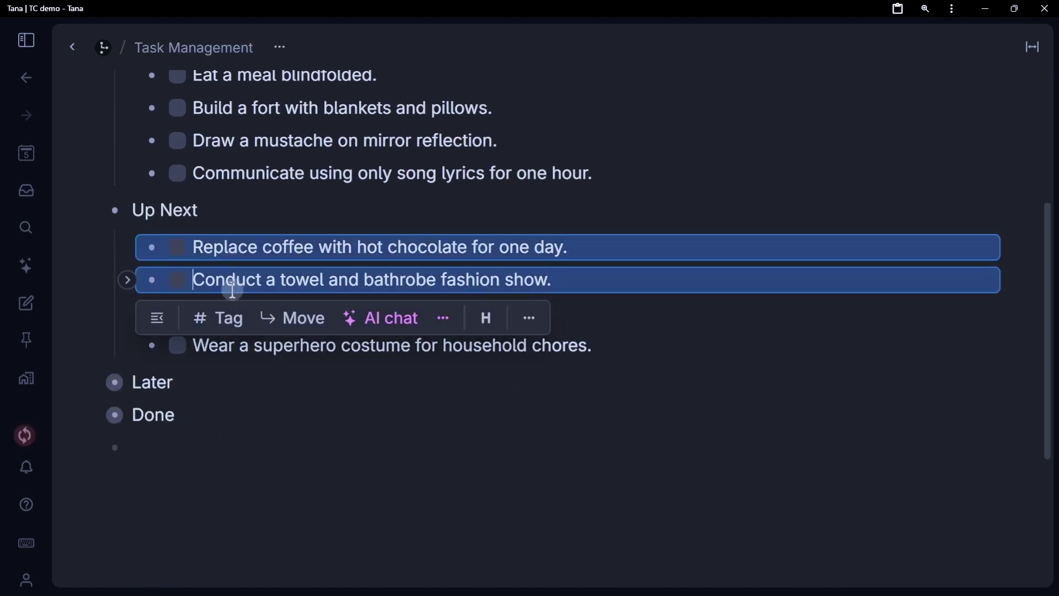
key("alt+shift+Up")
scroll(173, 279, "up", 5)
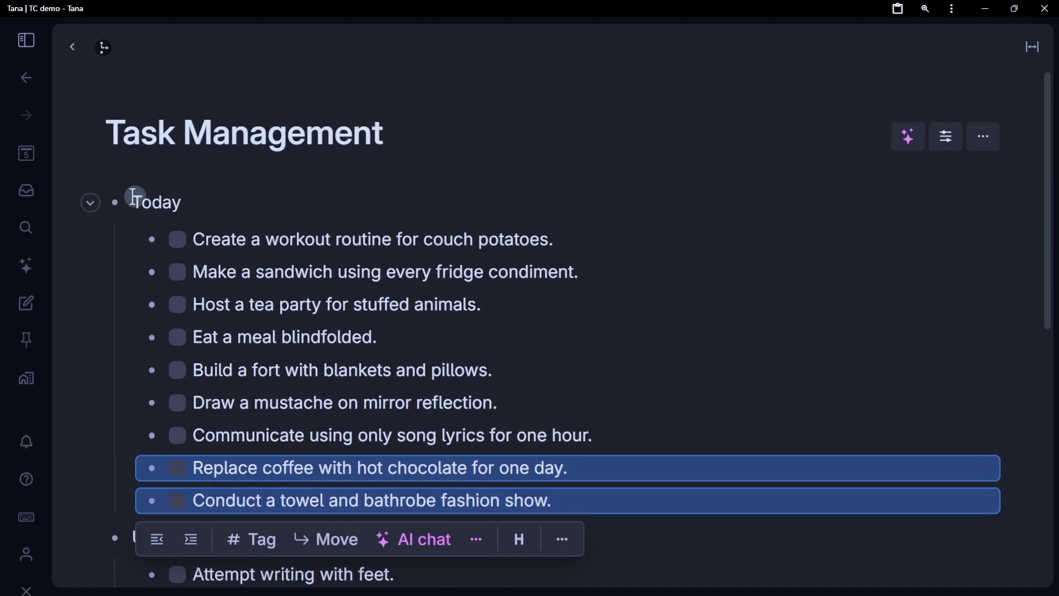
Collapse "Today" and switch the Task Management page back to a side menu with the "View as side menu" command.
left_click(90, 203)
key("ctrl+k")
type("v")
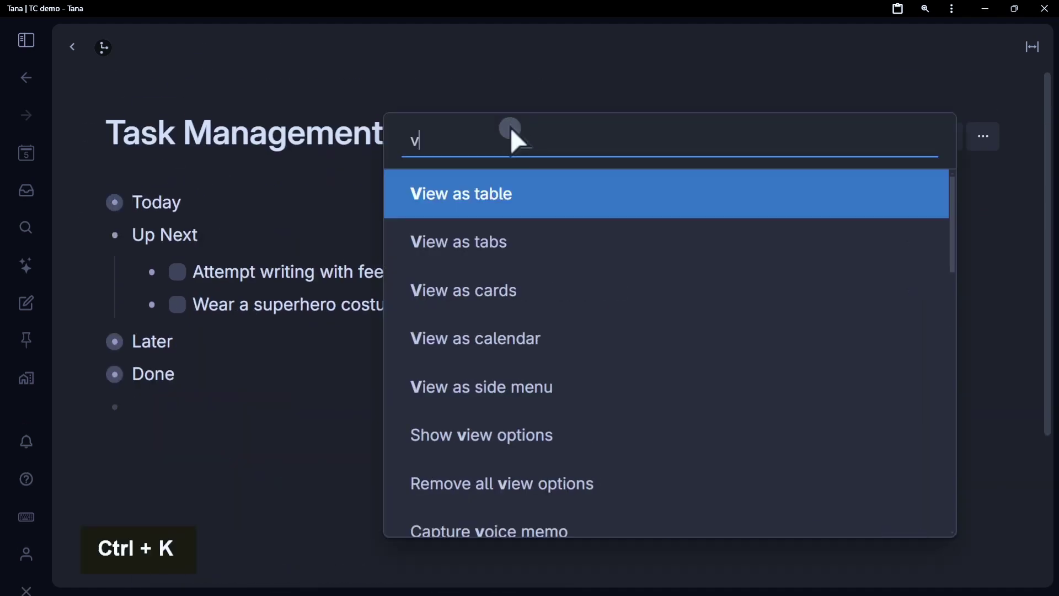
type("iew as")
key("Down")
key("Down")
key("Down")
key("Down")
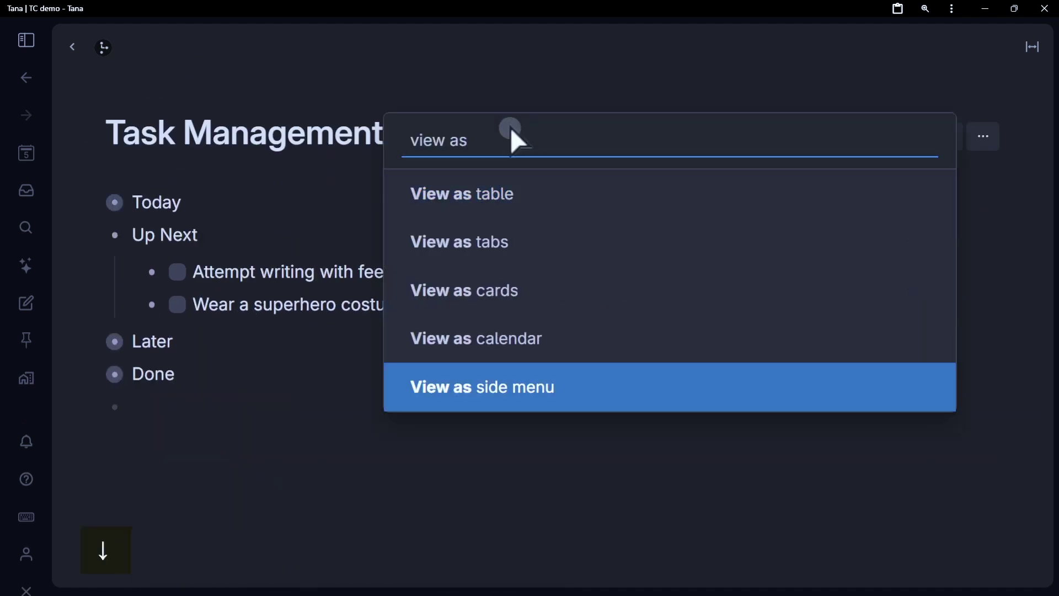
key("Return")
Move every "Today" task except the couch potato workout routine to the start of "Later".
left_click(190, 218)
left_click_drag(436, 283, 445, 508)
key("ctrl+x")
left_click(149, 274)
left_click(458, 201)
key("Return")
key("ctrl+v")
Check off the couch potato workout task in "Today" and move it to the start of "Done".
left_click(161, 249)
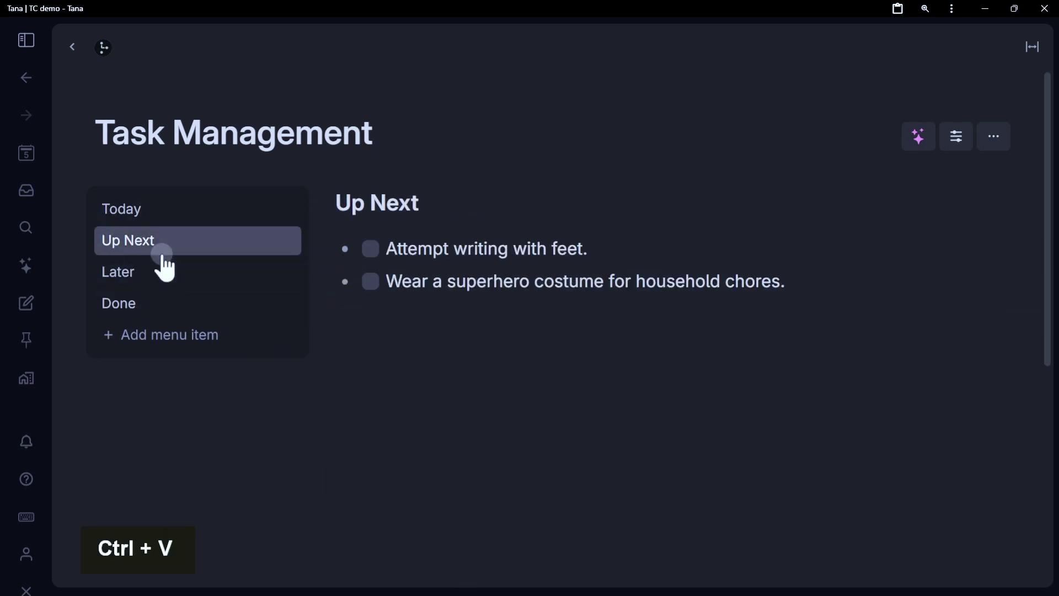
left_click(154, 217)
left_click(371, 249)
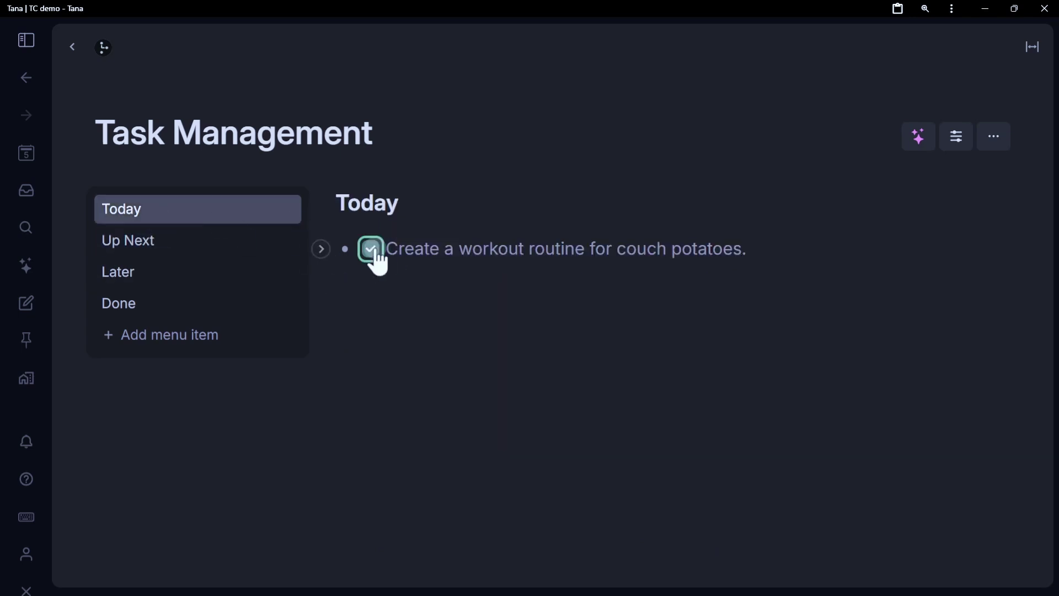
key("ctrl+x")
left_click(182, 306)
left_click(449, 210)
key("Return")
key("ctrl+v")
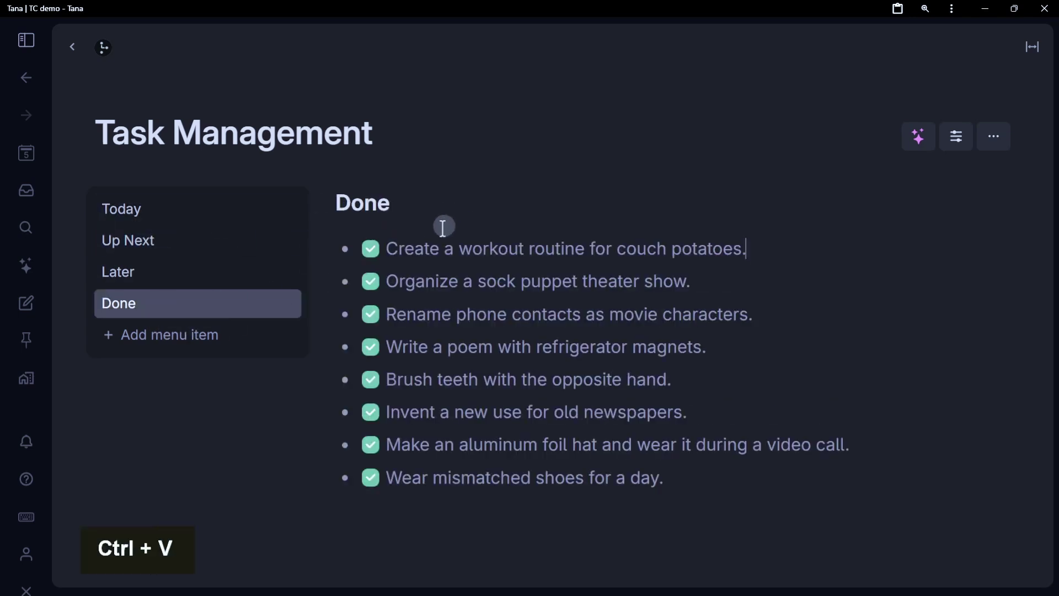
Move the fridge condiment sandwich, mirror mustache and hot chocolate tasks from "Later" into "Today".
left_click(174, 215)
left_click(225, 276)
left_click(439, 267)
left_click_drag(438, 267, 468, 389)
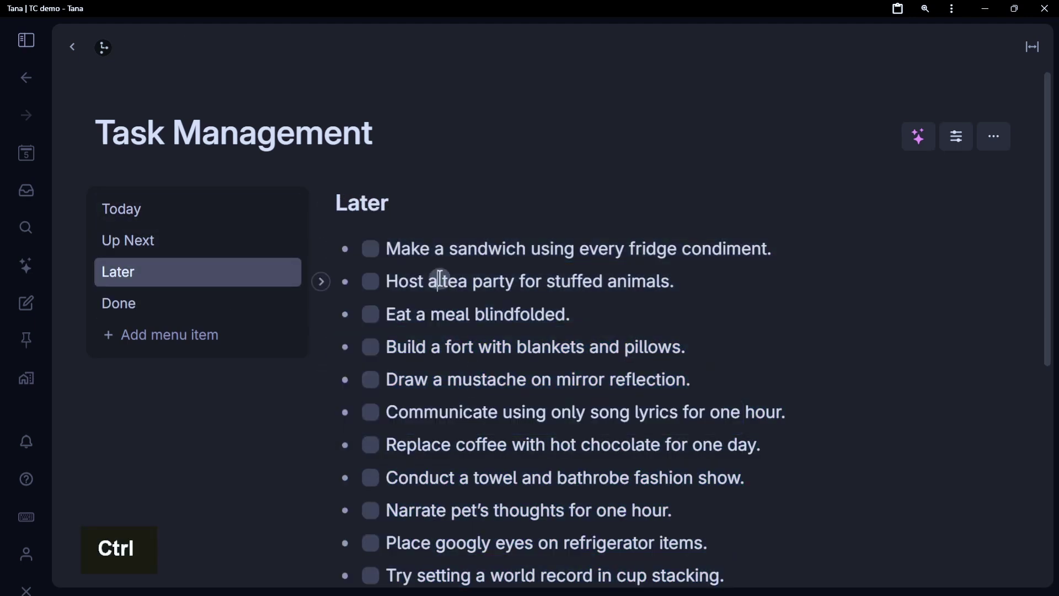
left_click(448, 247, "ctrl")
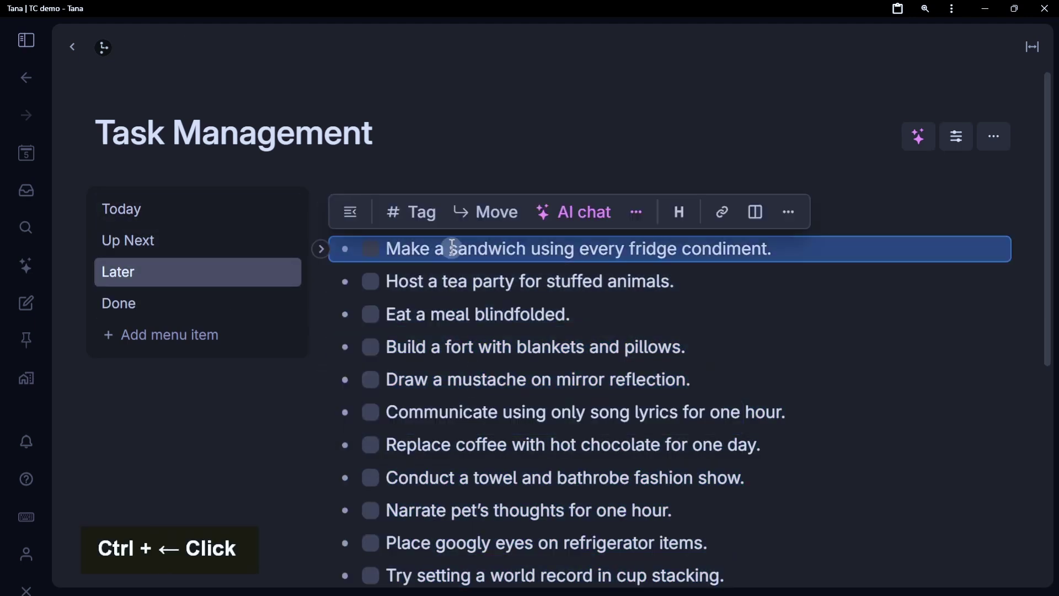
left_click(482, 435, "ctrl")
left_click(480, 379, "ctrl")
key("ctrl+x")
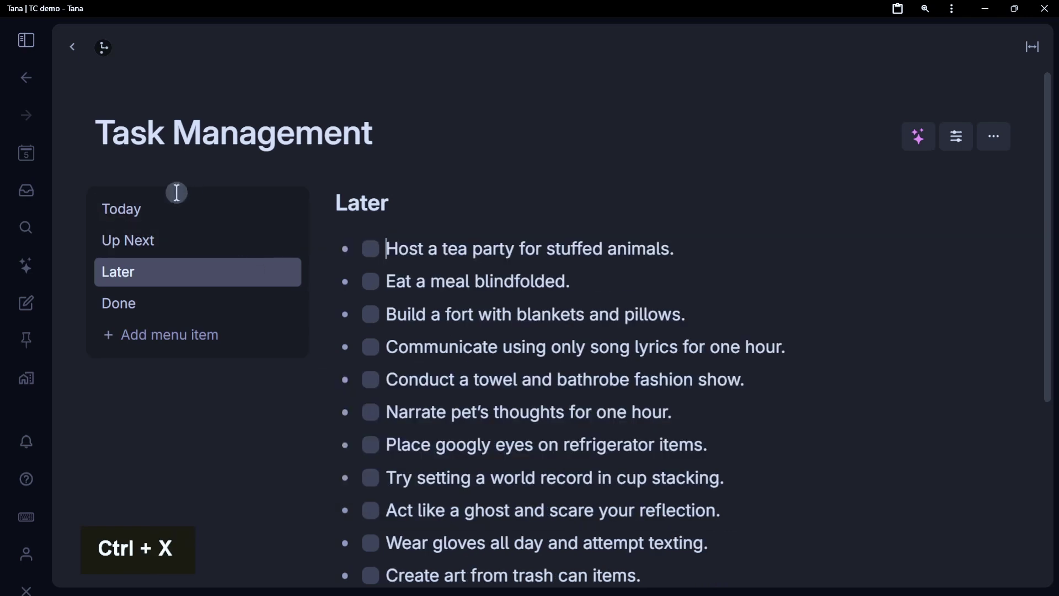
left_click(199, 210)
left_click(402, 248)
key("ctrl+v")
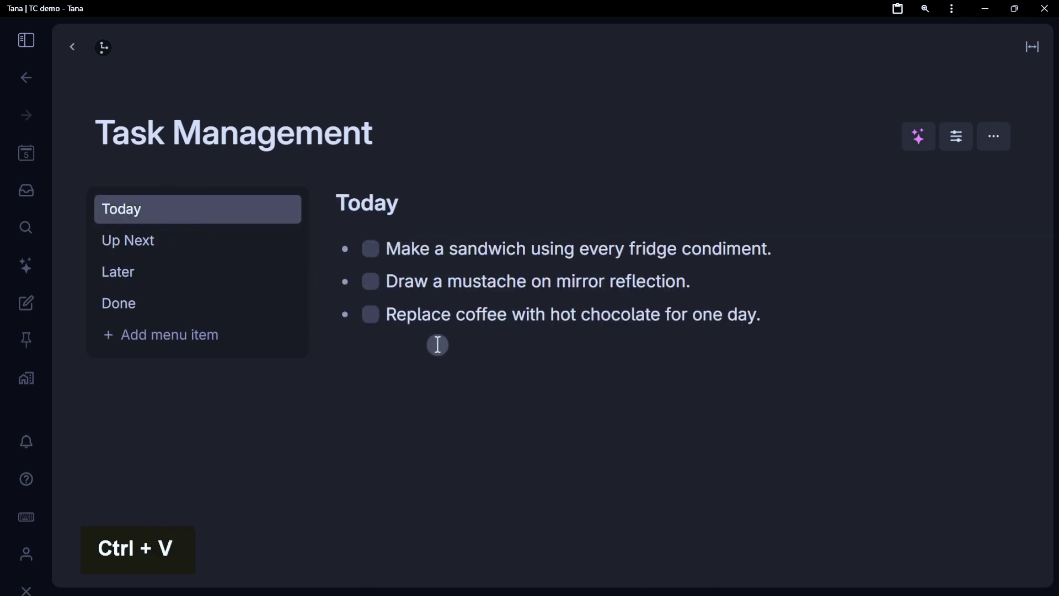
Check off the sandwich, hot chocolate and mirror mustache tasks in "Today", and open the "Done" section.
left_click(369, 250)
left_click(370, 314)
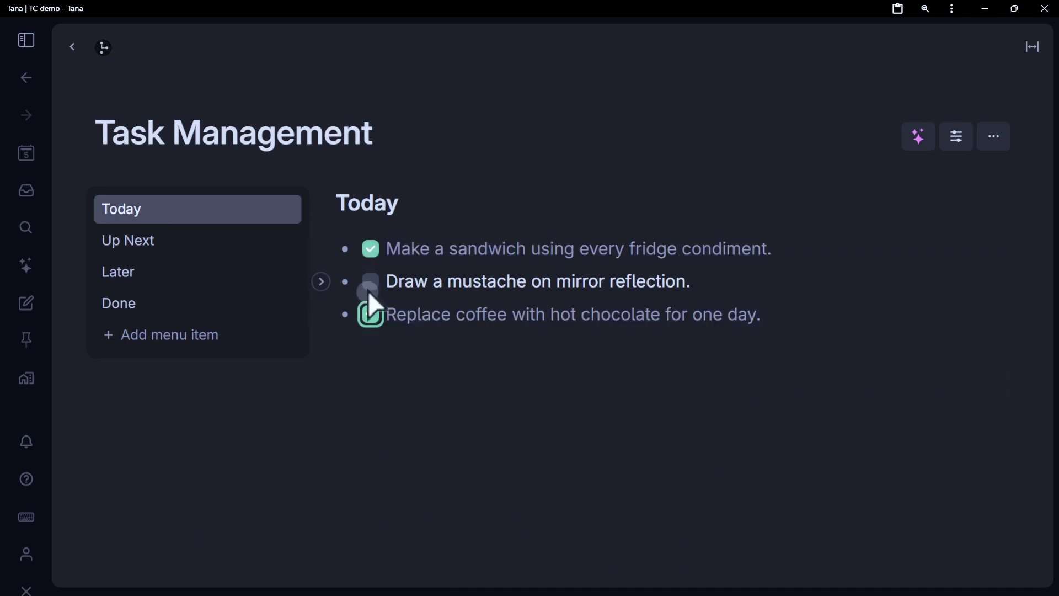
left_click(369, 281)
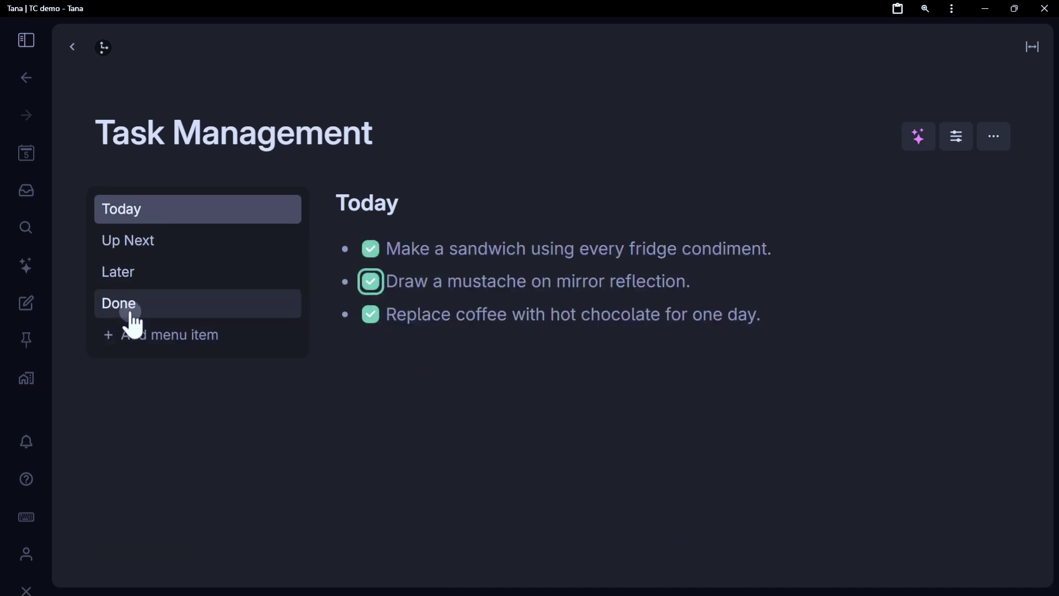
left_click(471, 280)
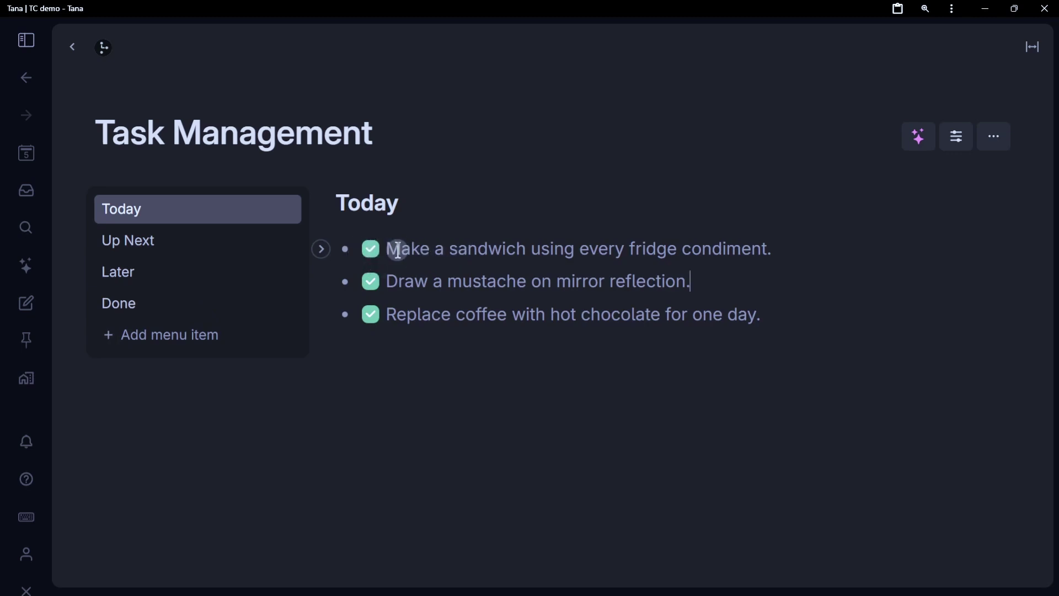
left_click(371, 250)
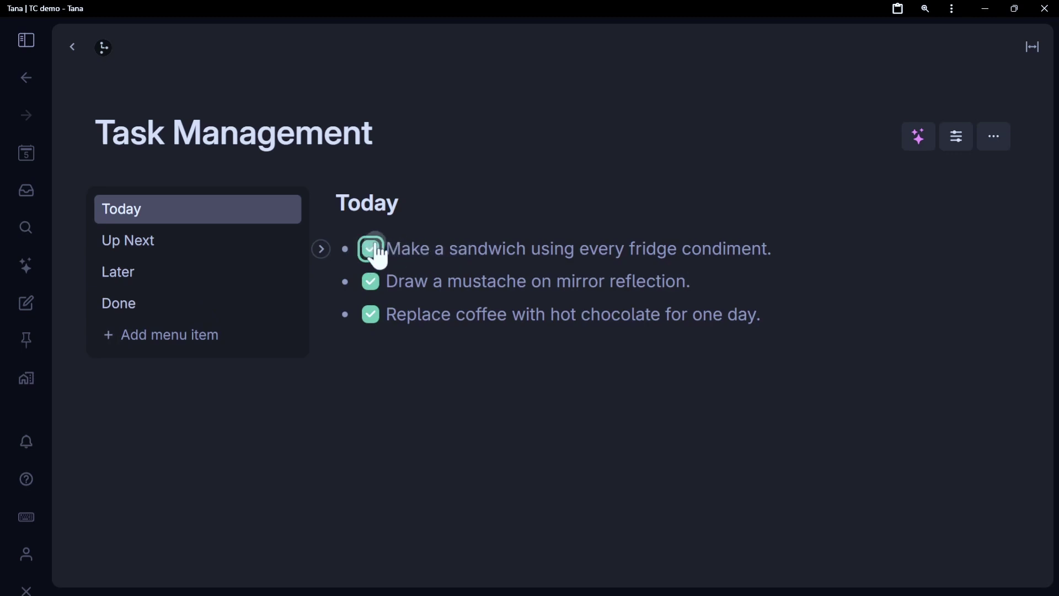
left_click(121, 306)
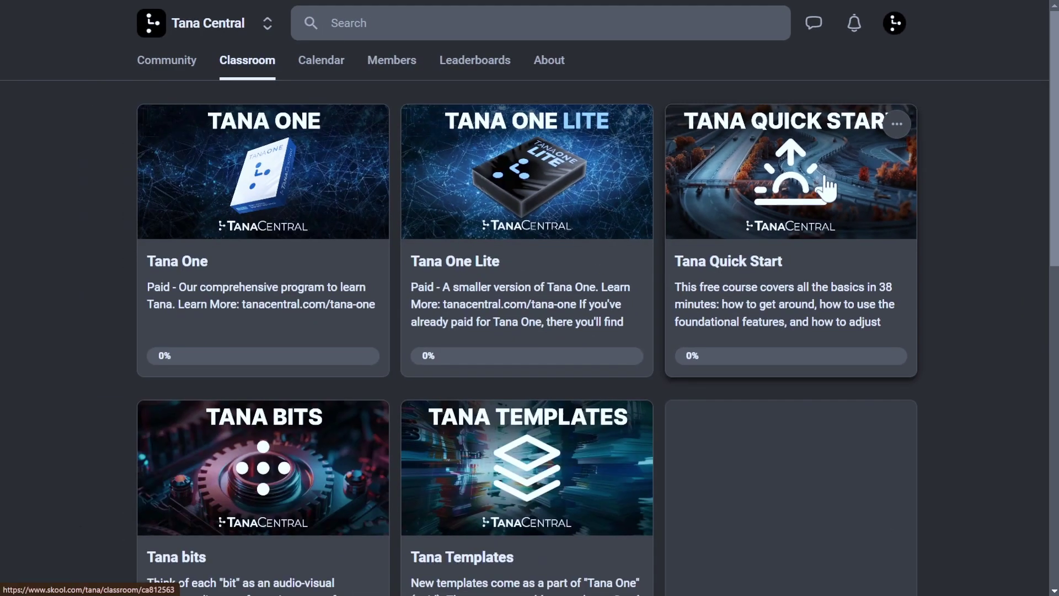
In the Tana Central classroom on Skool, look over the Tana Quick Start course's lessons and return to the course overview.
left_click(777, 201)
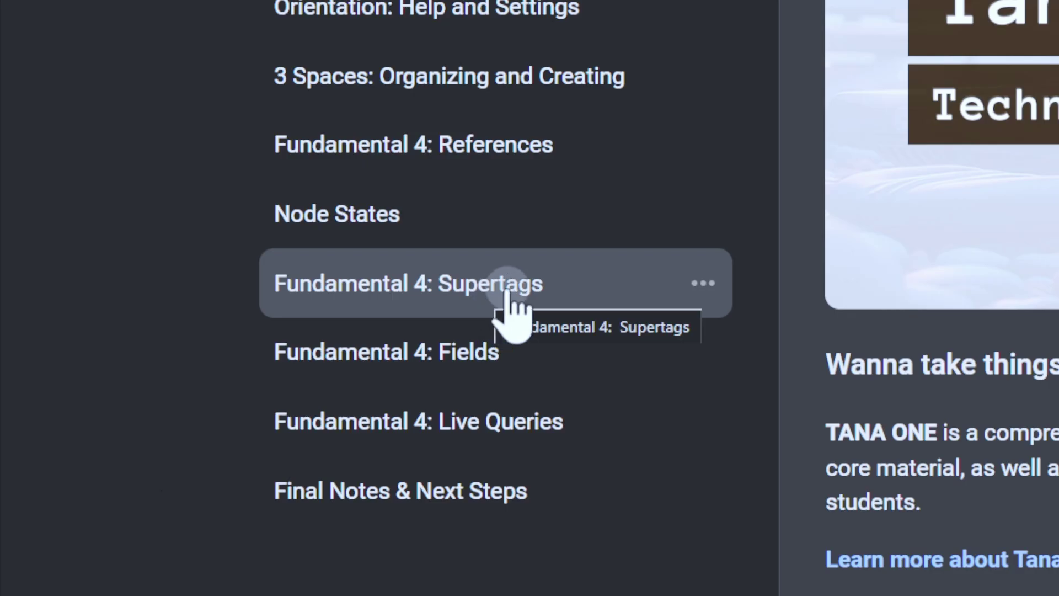
left_click(277, 430)
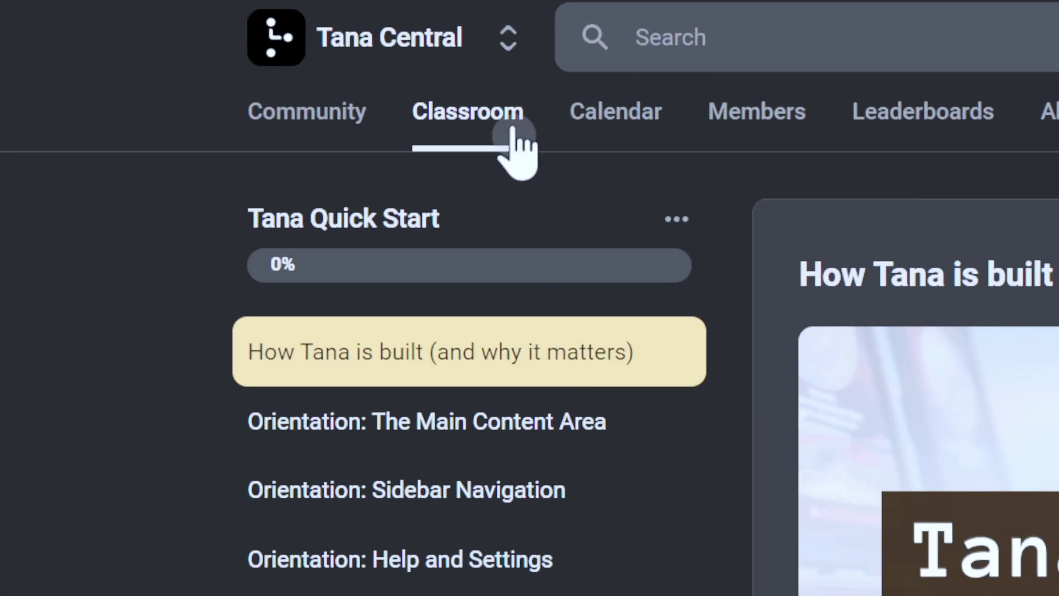
left_click(527, 118)
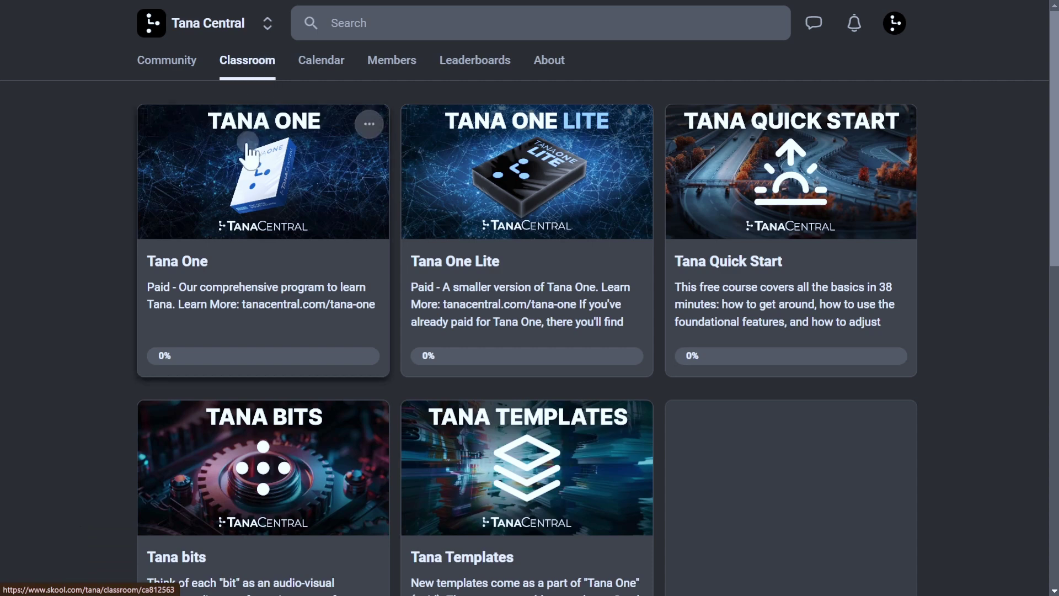